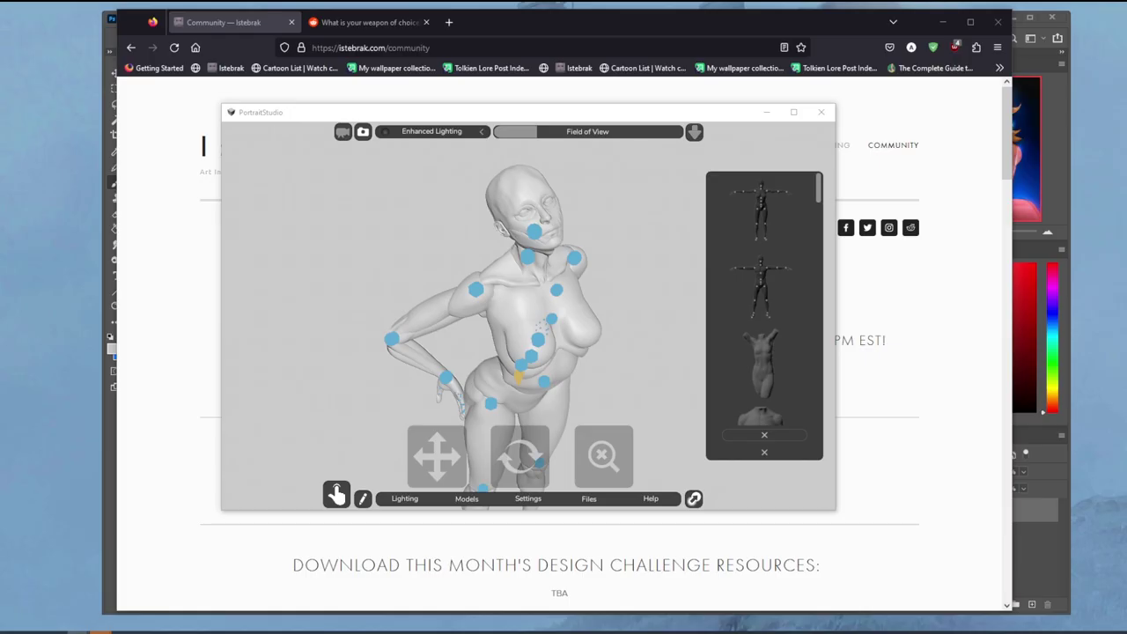
# Step: Close the Firefox community page and Reddit poll tabs, then close the PortraitStudio window
pyautogui.click(290, 22)
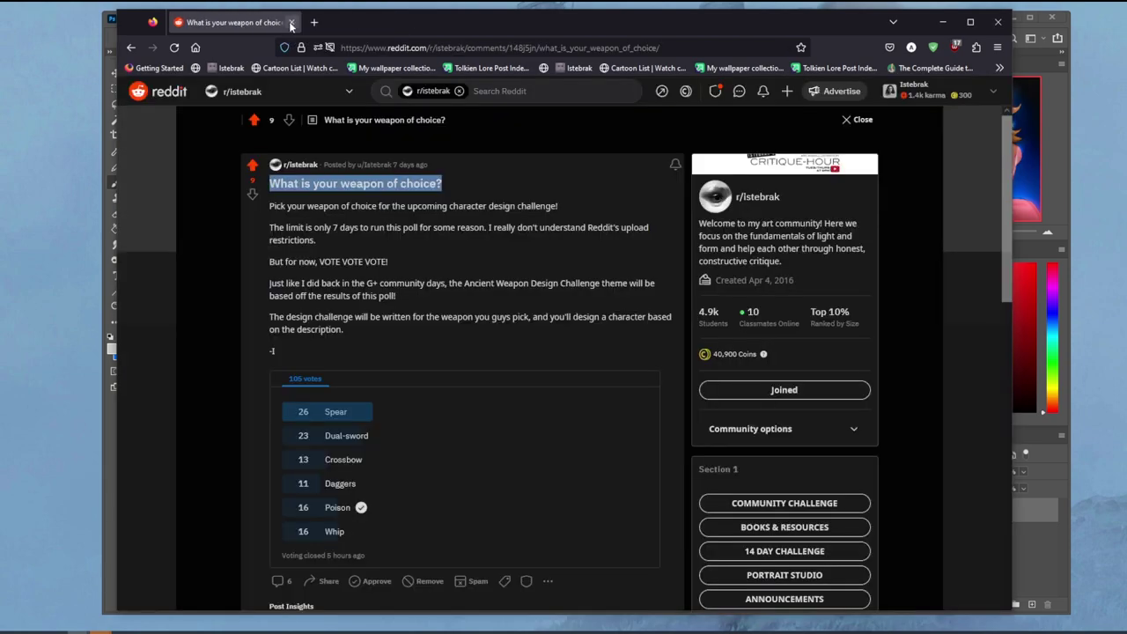
pyautogui.click(290, 22)
pyautogui.click(600, 40)
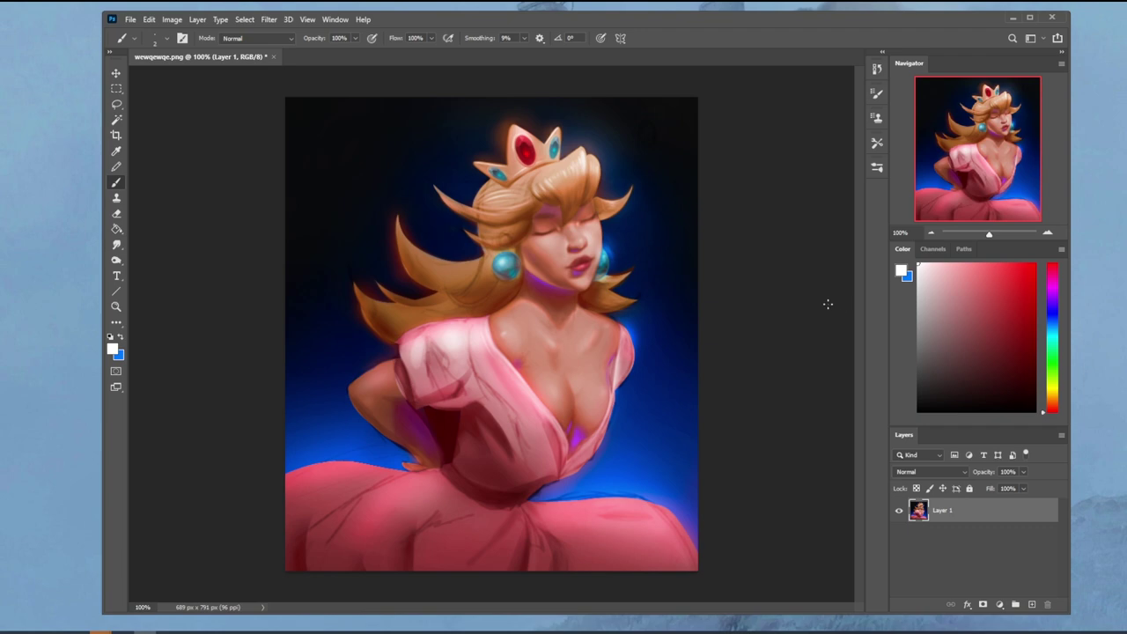
# Step: Paint and undo a test stroke on the chest, lasso and clear part of the hair, then open Filter > Liquify
pyautogui.moveTo(535, 322); pyautogui.dragTo(622, 325)
pyautogui.hotkey('ctrl', 'z')
pyautogui.hotkey('ctrl', 'z')
pyautogui.moveTo(473, 255)
pyautogui.mouseDown()
pyautogui.moveTo(405, 232)
pyautogui.moveTo(401, 202)
pyautogui.moveTo(474, 223)
pyautogui.mouseUp()
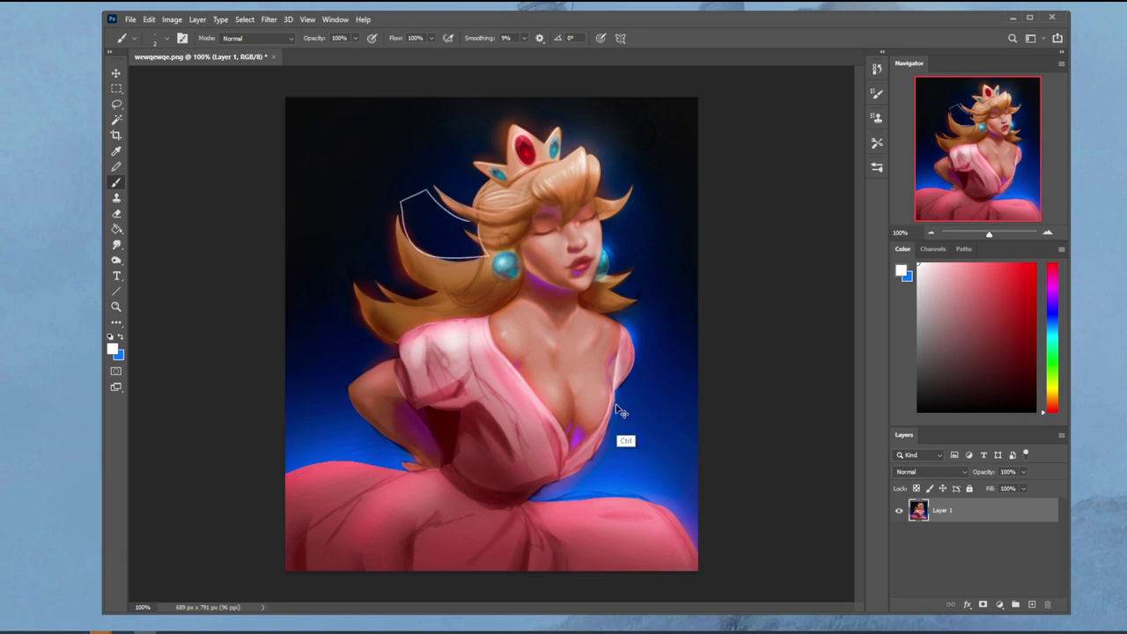
pyautogui.hotkey('ctrl', 'z')
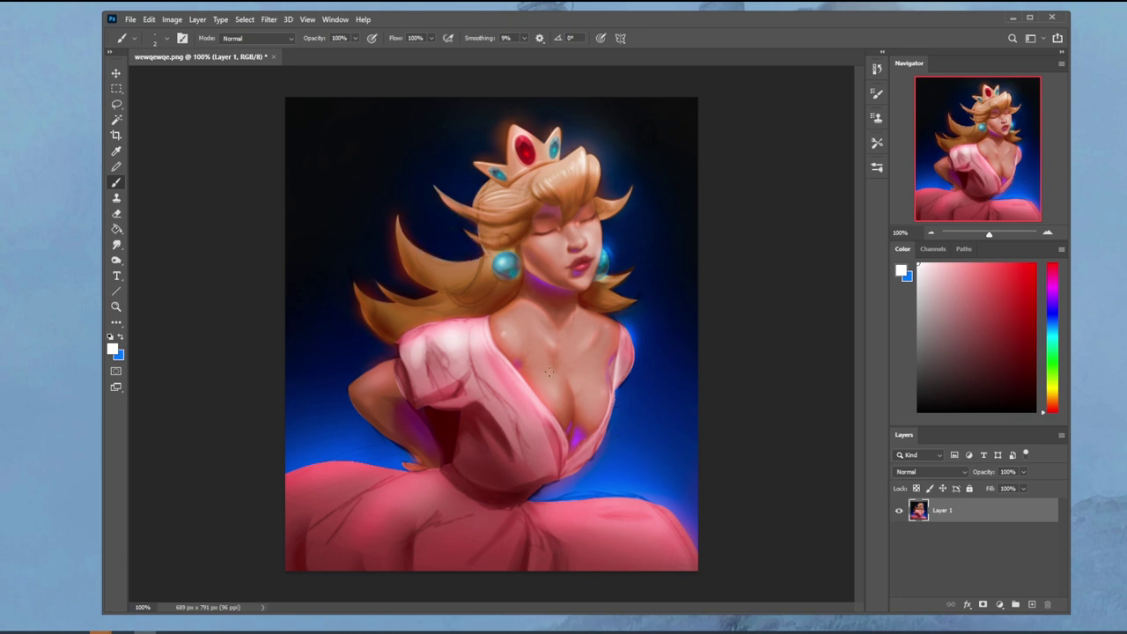
pyautogui.click(268, 18)
pyautogui.click(300, 133)
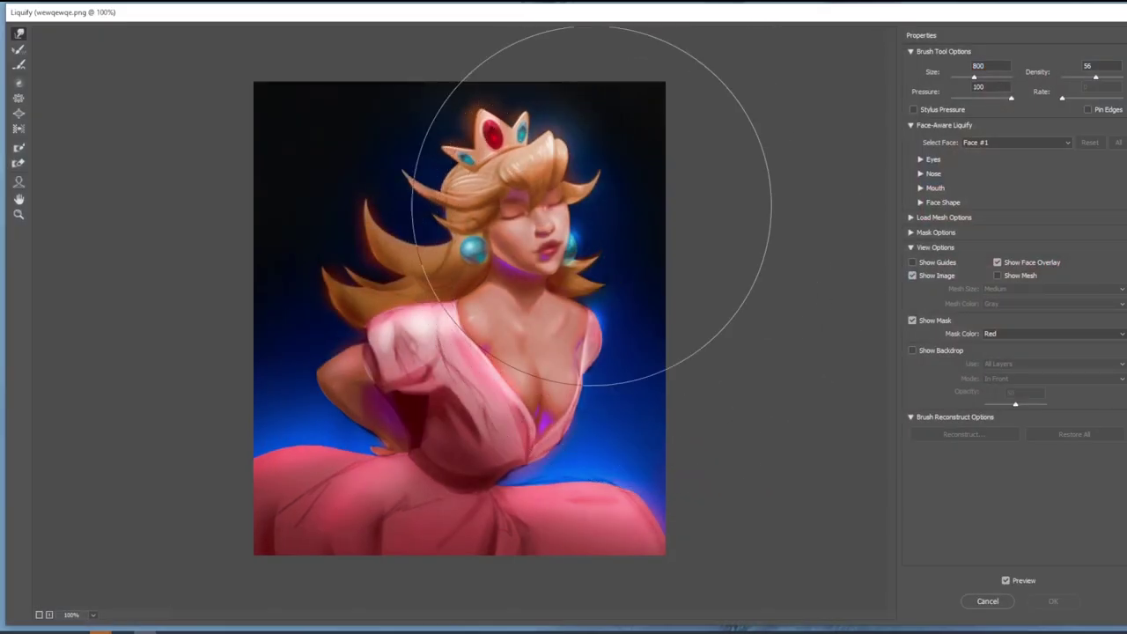
# Step: Warp the neck with a smaller Forward Warp brush, compare via Preview, then open the mannequin model's options
pyautogui.press('[')
pyautogui.press('[')
pyautogui.press('[')
pyautogui.press('[')
pyautogui.press('[')
pyautogui.press('[')
pyautogui.press('[')
pyautogui.press('[')
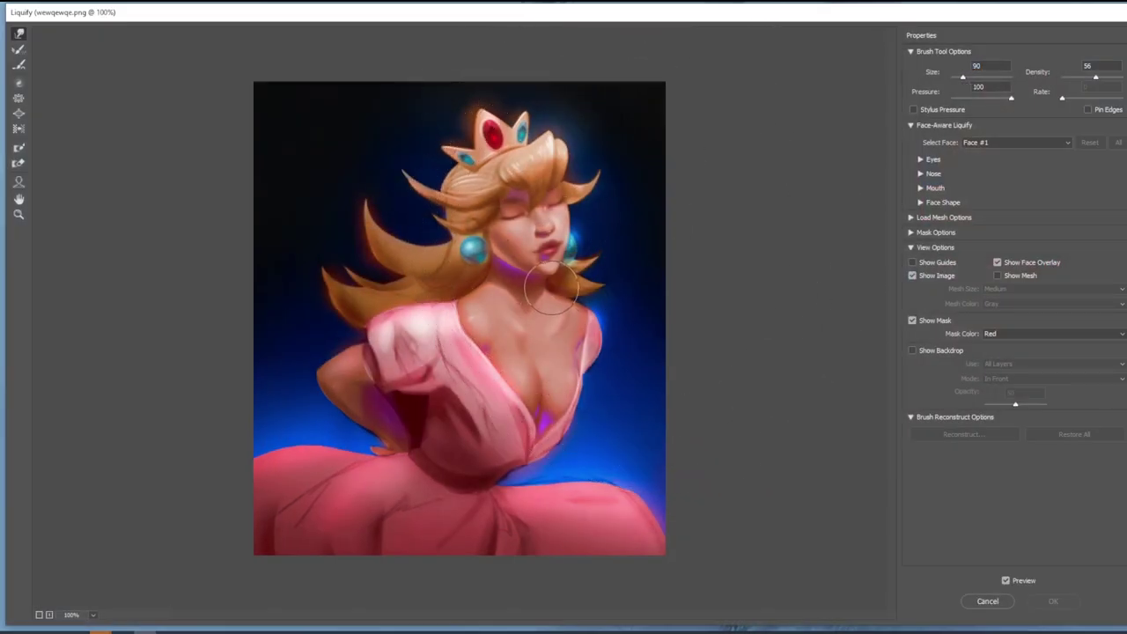
pyautogui.moveTo(550, 286); pyautogui.dragTo(545, 290)
pyautogui.press('[')
pyautogui.press('[')
pyautogui.press('[')
pyautogui.press('[')
pyautogui.press('[')
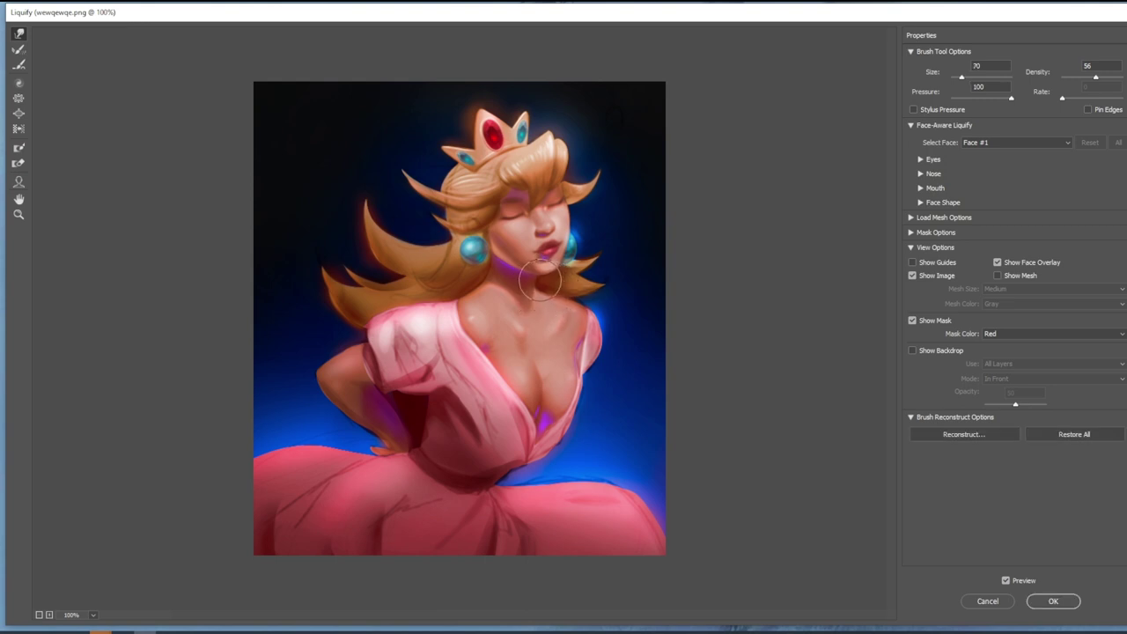
pyautogui.press('p')
pyautogui.press('p')
pyautogui.press('p')
pyautogui.press('p')
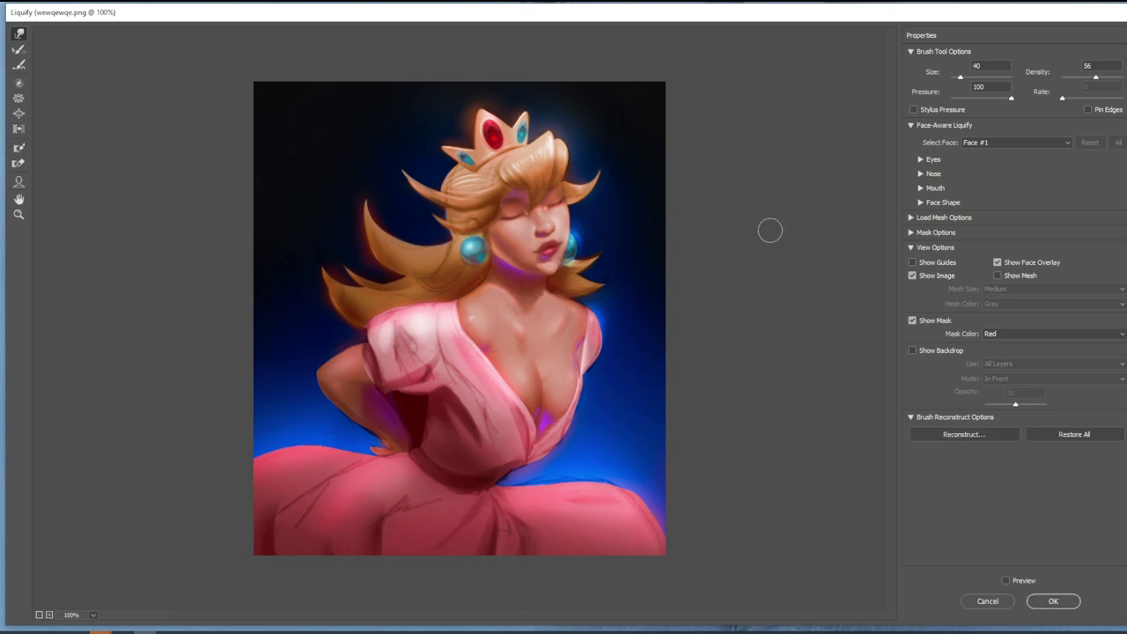
pyautogui.press(']')
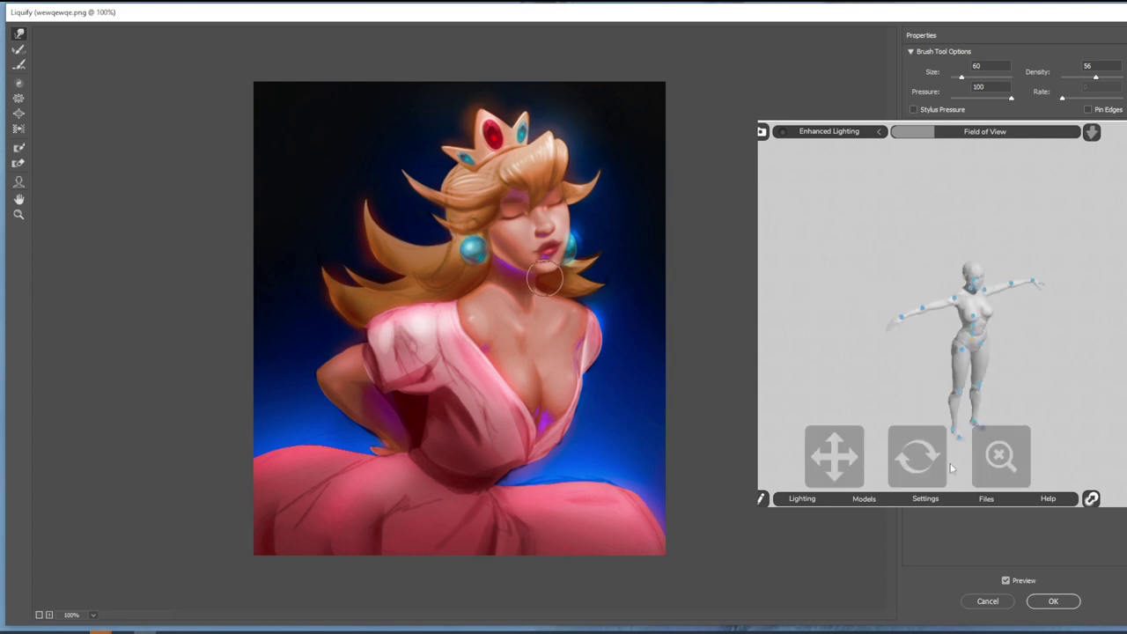
pyautogui.press('[')
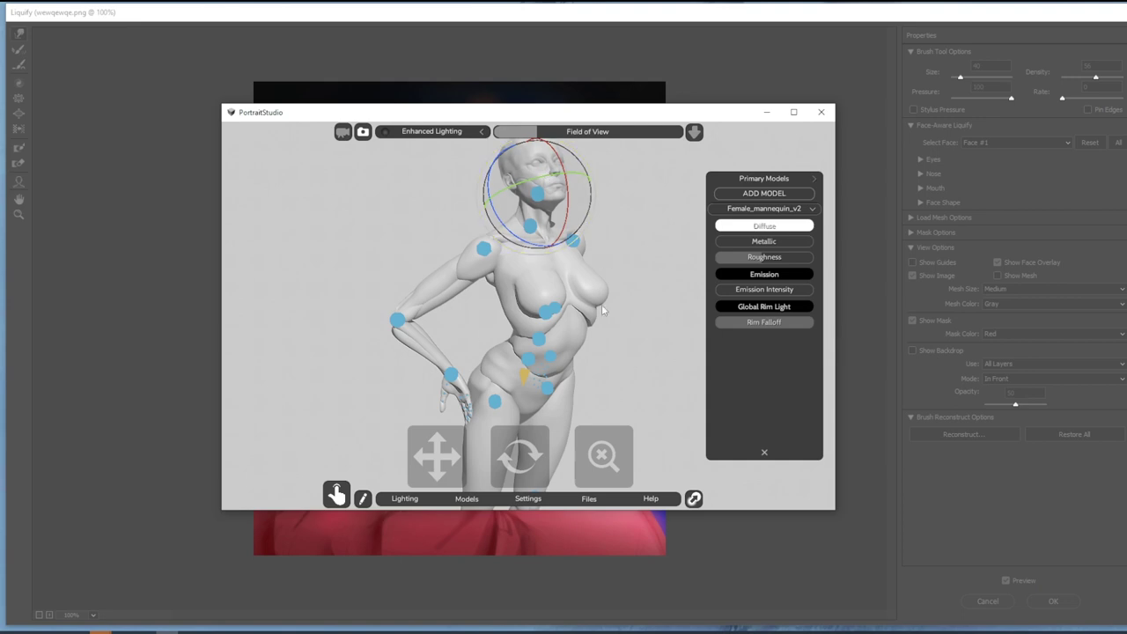
pyautogui.rightClick(764, 211)
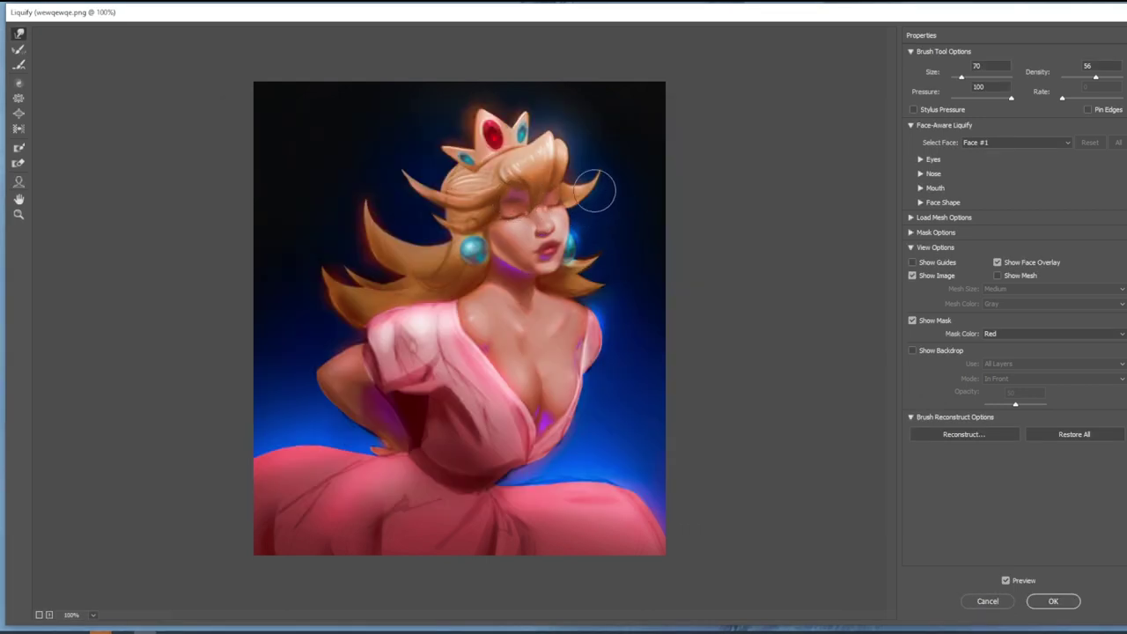
# Step: Adjust the warp brush between 40 and 70, ending at 70, and turn off Preview to show the original
pyautogui.press('[')
pyautogui.press('[')
pyautogui.press('[')
pyautogui.press(']')
pyautogui.press(']')
pyautogui.press(']')
pyautogui.press('[')
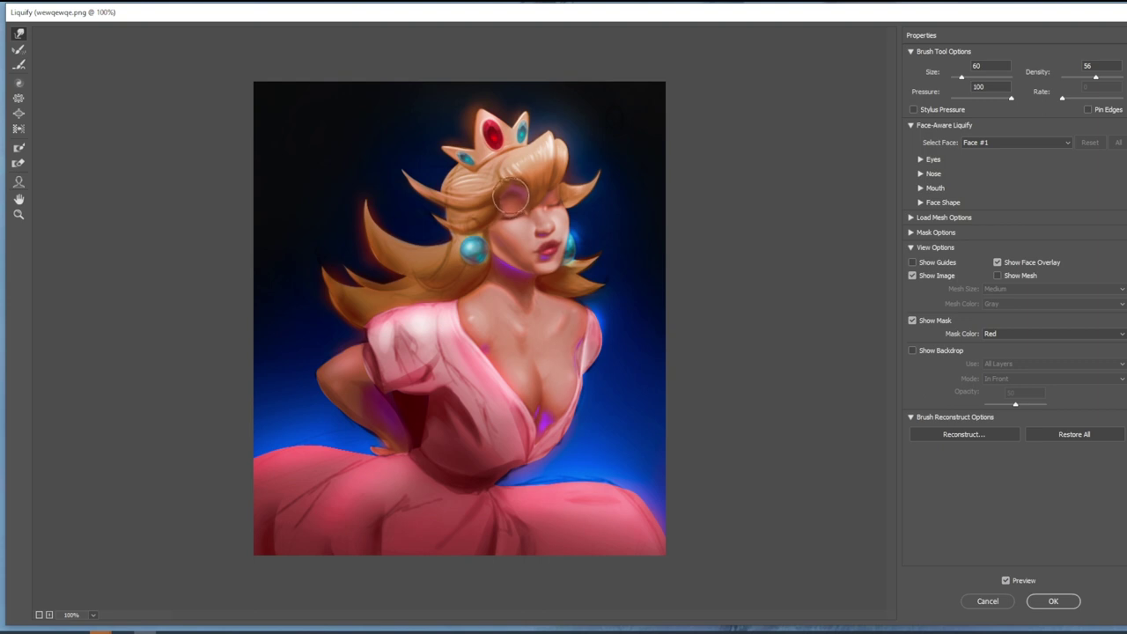
pyautogui.press('[')
pyautogui.press(']')
pyautogui.press(']')
pyautogui.press('p')
pyautogui.press('p')
# Step: In PortraitStudio, select the mannequin's head joint, hide its joint markers via Diffuse options, and orbit to a front view
pyautogui.hotkey('alt', 'Tab')
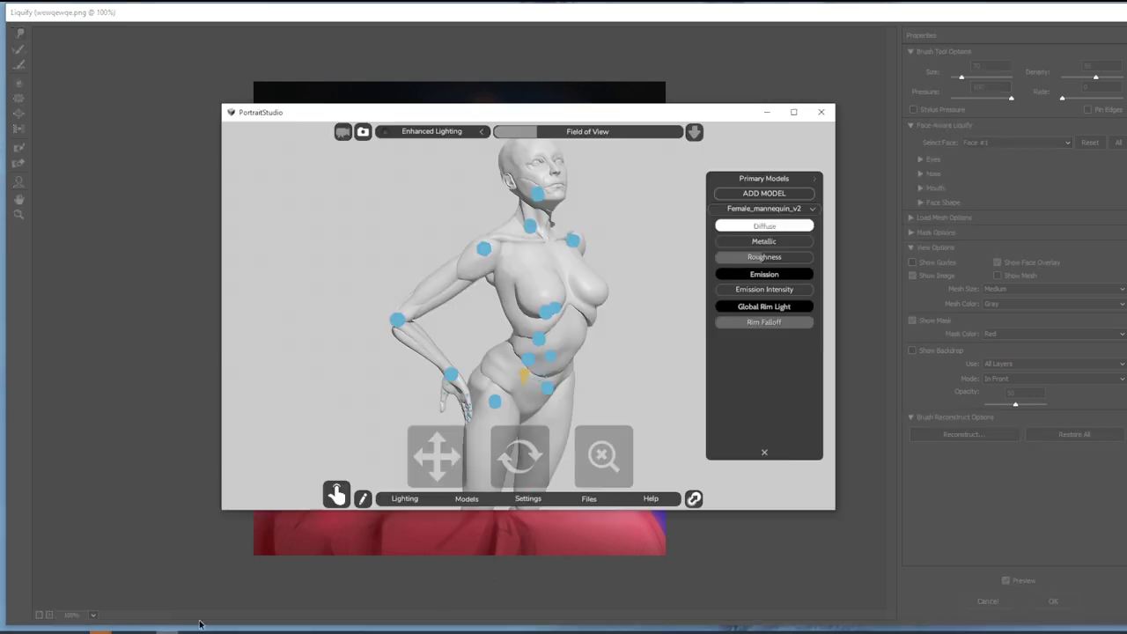
pyautogui.click(537, 195)
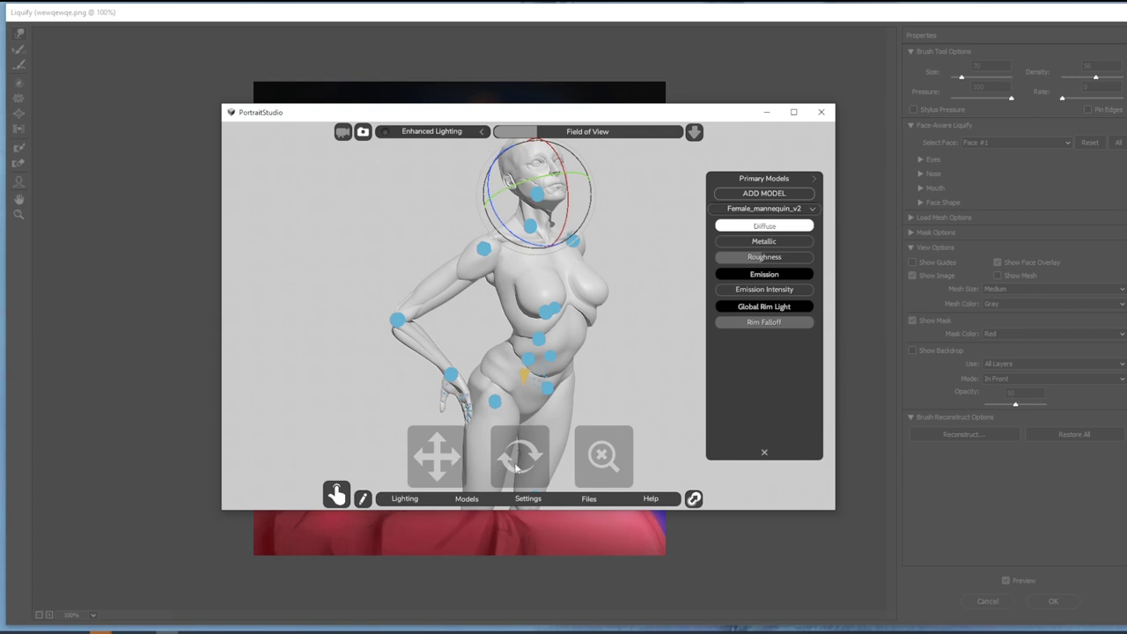
pyautogui.moveTo(517, 467); pyautogui.dragTo(520, 502)
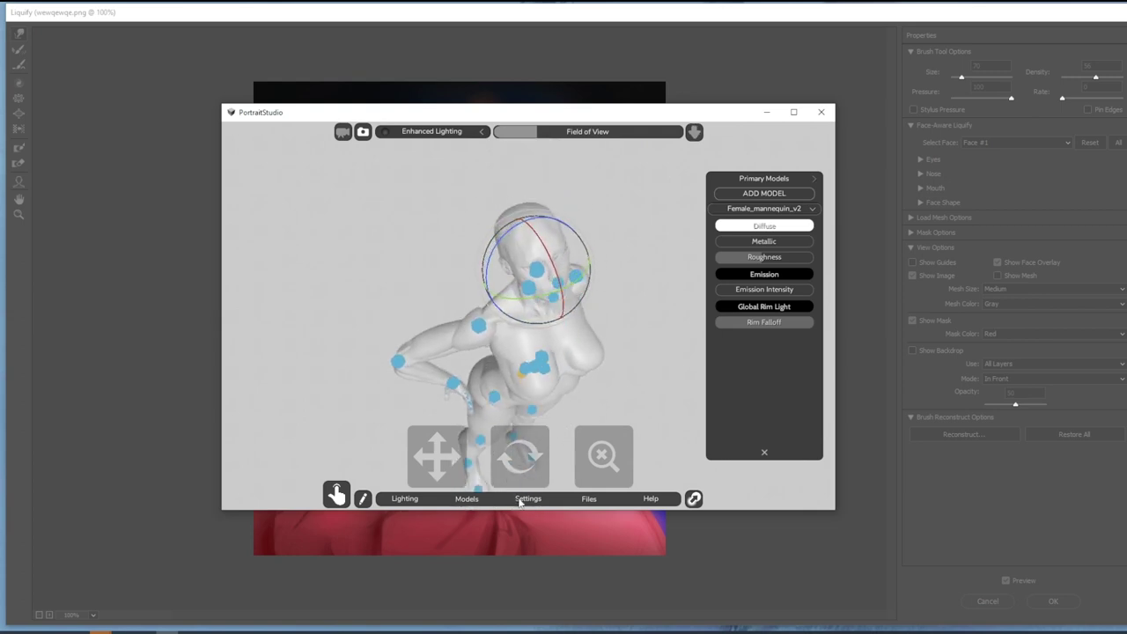
pyautogui.click(765, 227)
pyautogui.click(736, 270)
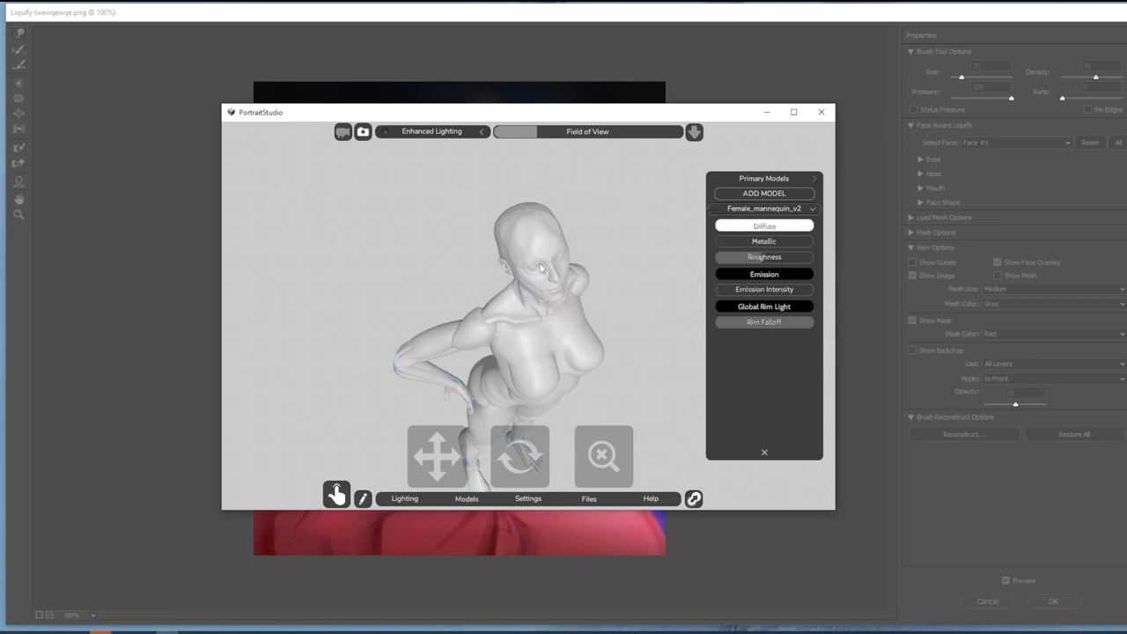
pyautogui.moveTo(527, 484); pyautogui.dragTo(513, 398)
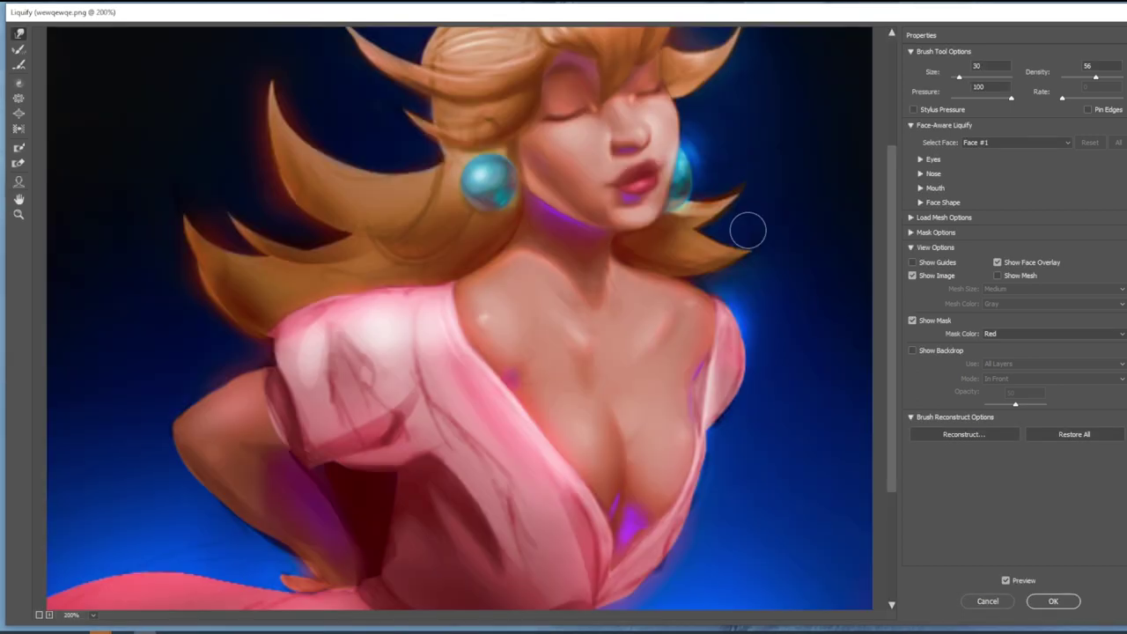
# Step: Toggle Liquify Preview to compare the original and liquified face, hair and chin
pyautogui.scroll(3, 755, 229)
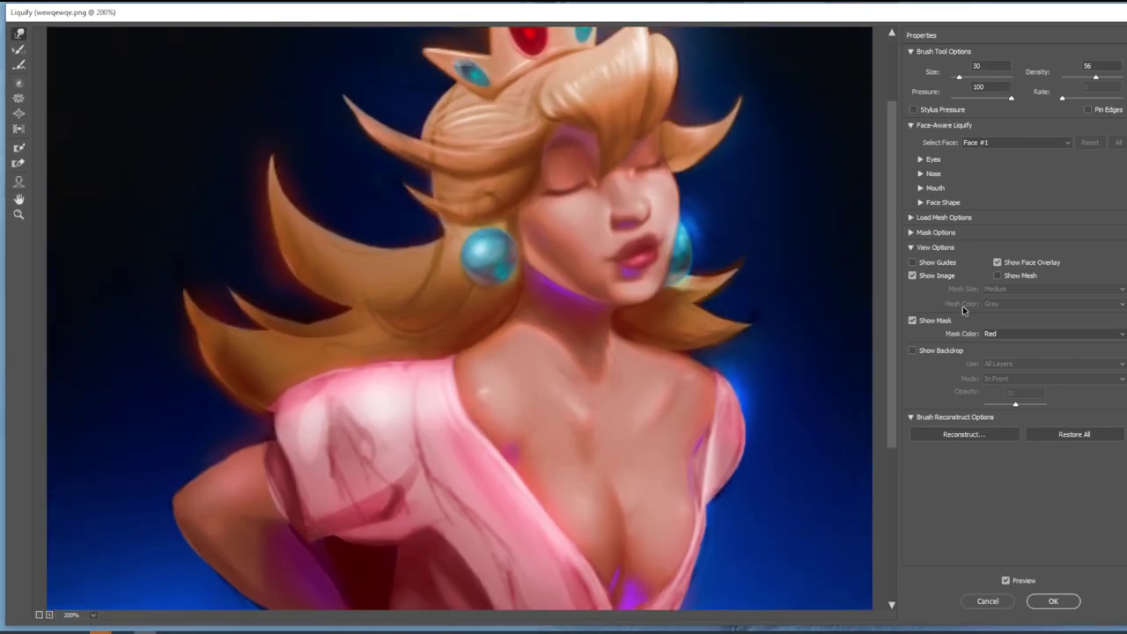
pyautogui.press('p')
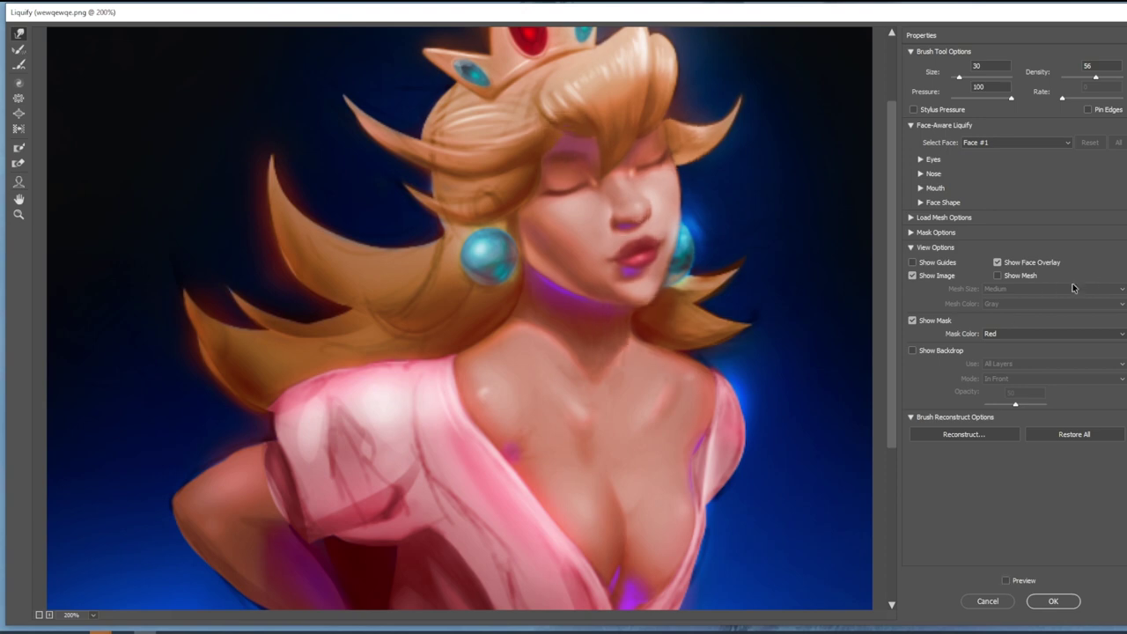
pyautogui.press('p')
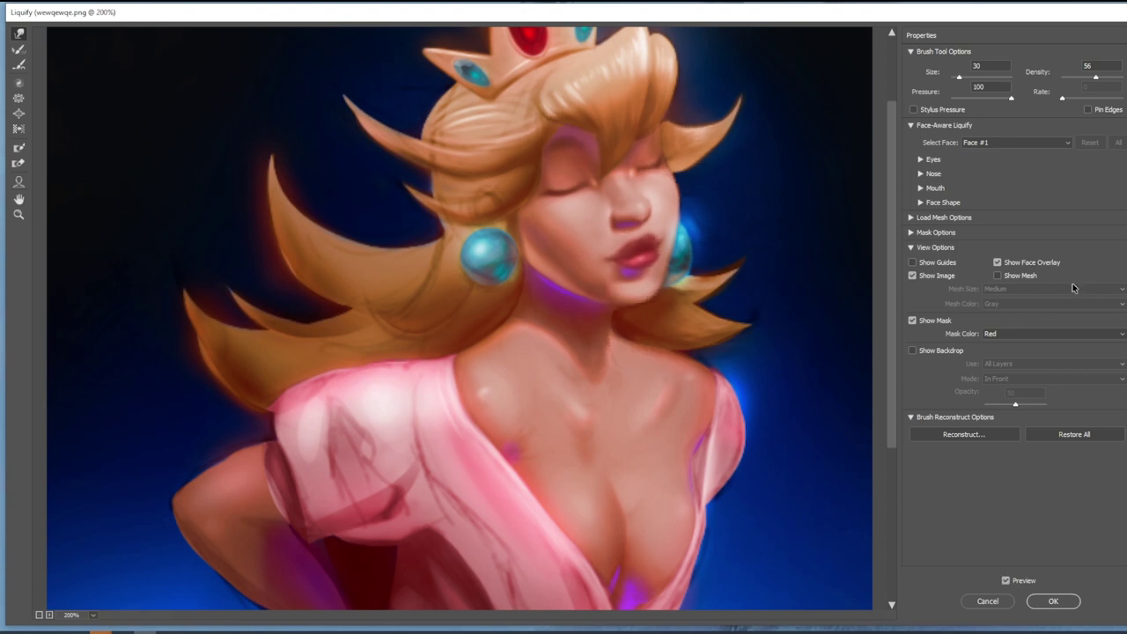
pyautogui.press('p')
pyautogui.press('p')
# Step: Glance at the mannequin reference, view the unwarped face, then enlarge the brush to 90 and zoom out
pyautogui.hotkey('alt', 'Tab')
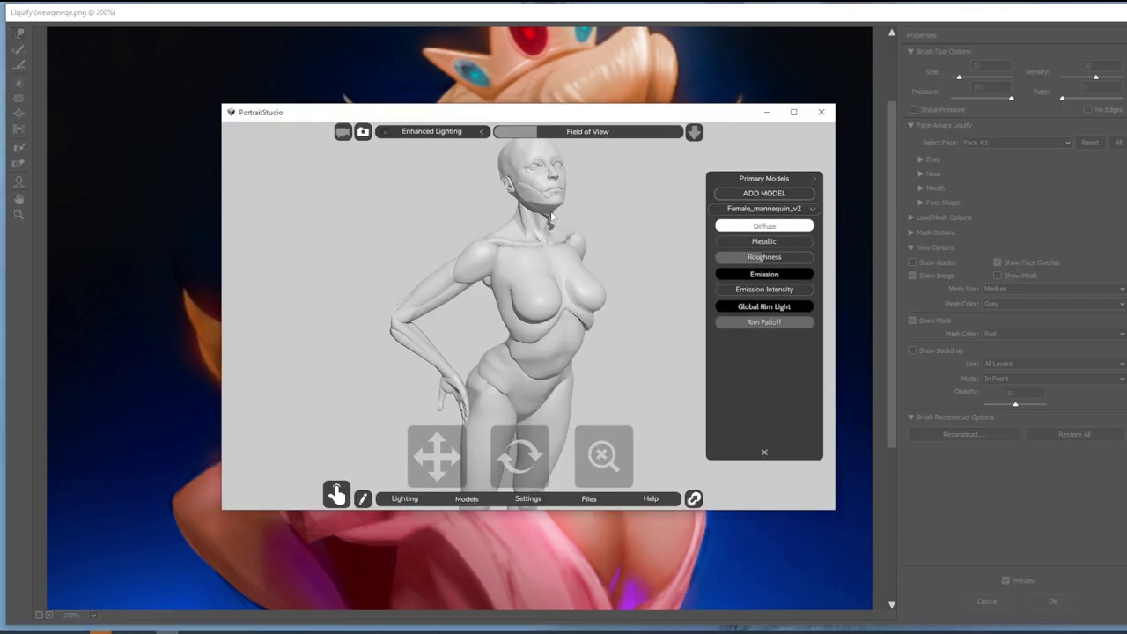
pyautogui.hotkey('alt', 'Tab')
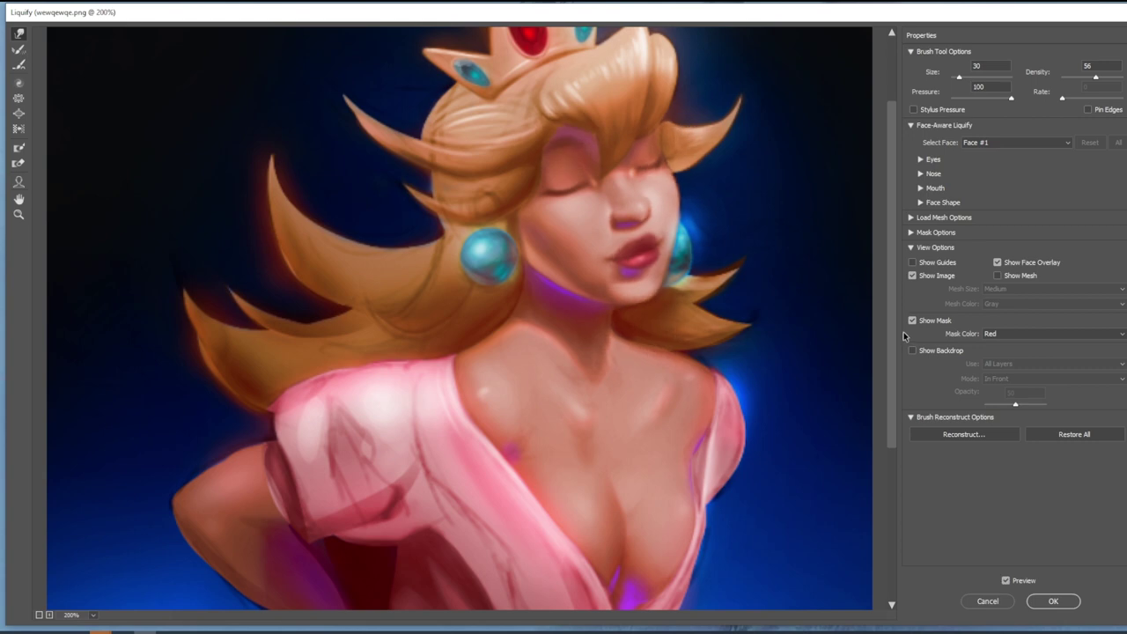
pyautogui.press('p')
pyautogui.press('p')
pyautogui.press(']')
pyautogui.press(']')
pyautogui.press(']')
pyautogui.press(']')
pyautogui.press(']')
pyautogui.press(']')
pyautogui.hotkey('ctrl', '-')
# Step: Zoom out, enlarge the brush to 250, try the Bloat tool, then return to Forward Warp
pyautogui.press('[')
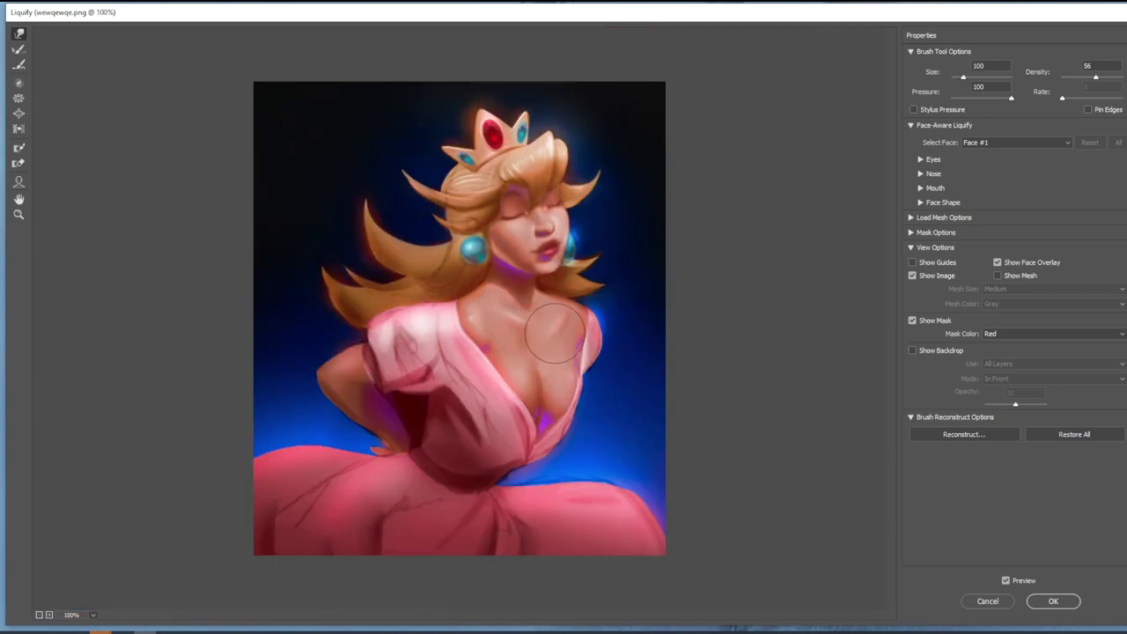
pyautogui.hotkey('ctrl', '-')
pyautogui.press(']')
pyautogui.press(']')
pyautogui.press(']')
pyautogui.press(']')
pyautogui.press(']')
pyautogui.press(']')
pyautogui.press(']')
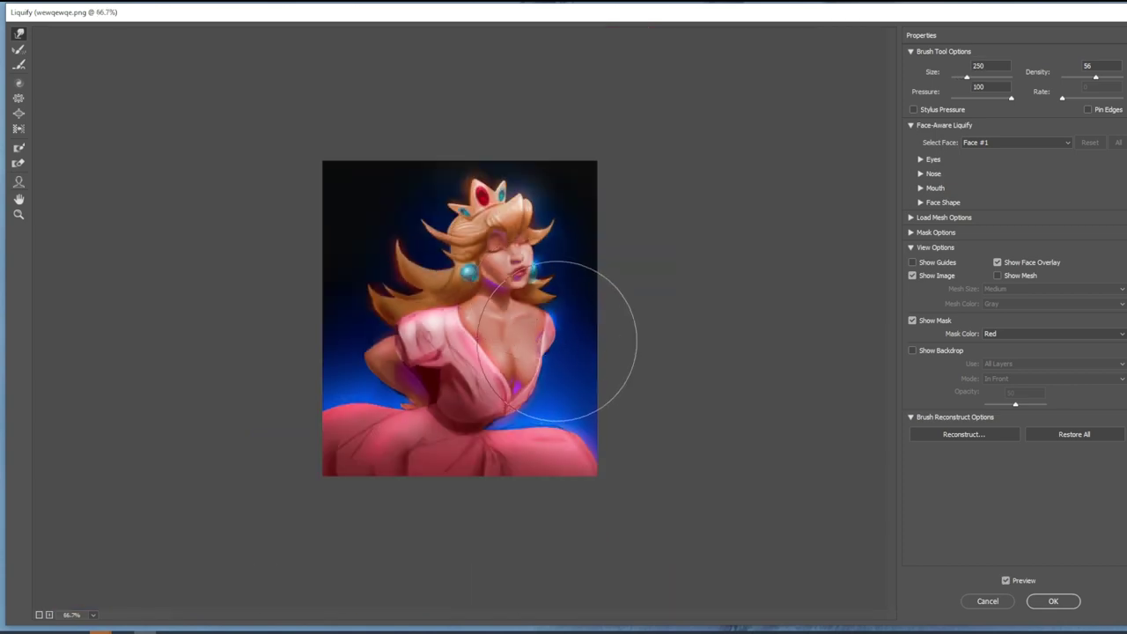
pyautogui.click(19, 112)
pyautogui.press('[')
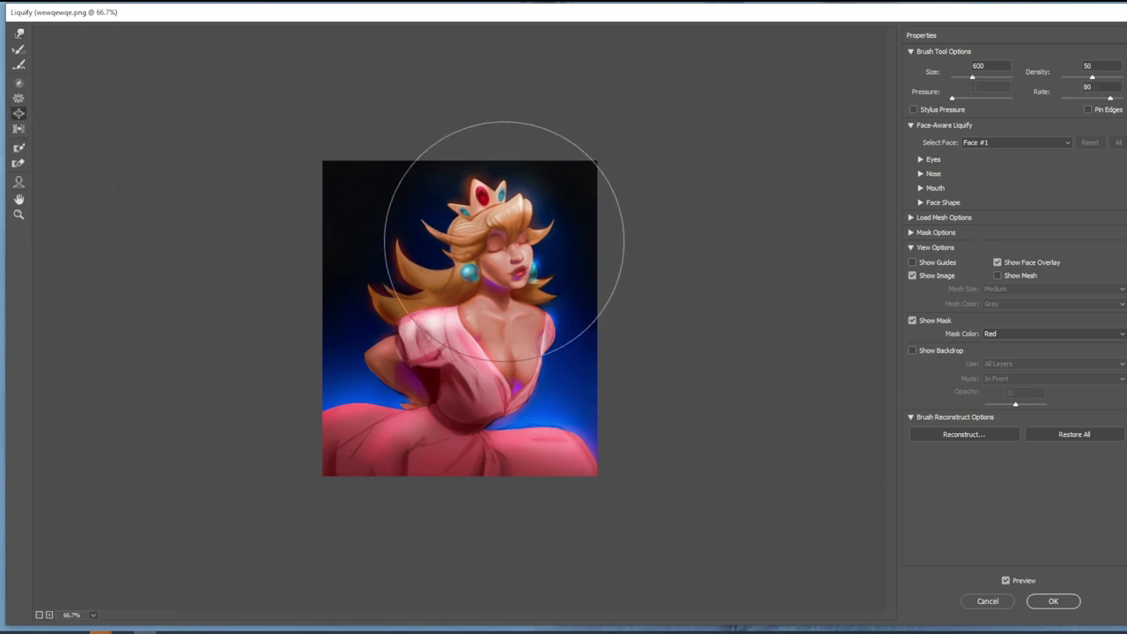
pyautogui.press('w')
# Step: At actual size, flip Preview repeatedly to compare the reshaped face with the original, ending on warped
pyautogui.press('p')
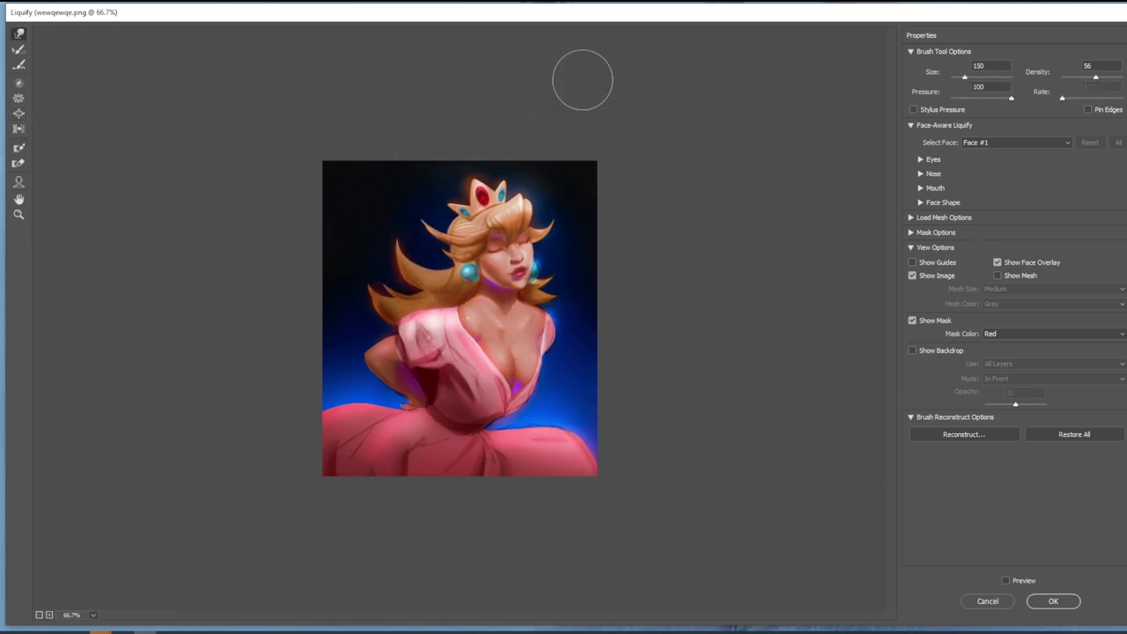
pyautogui.press('p')
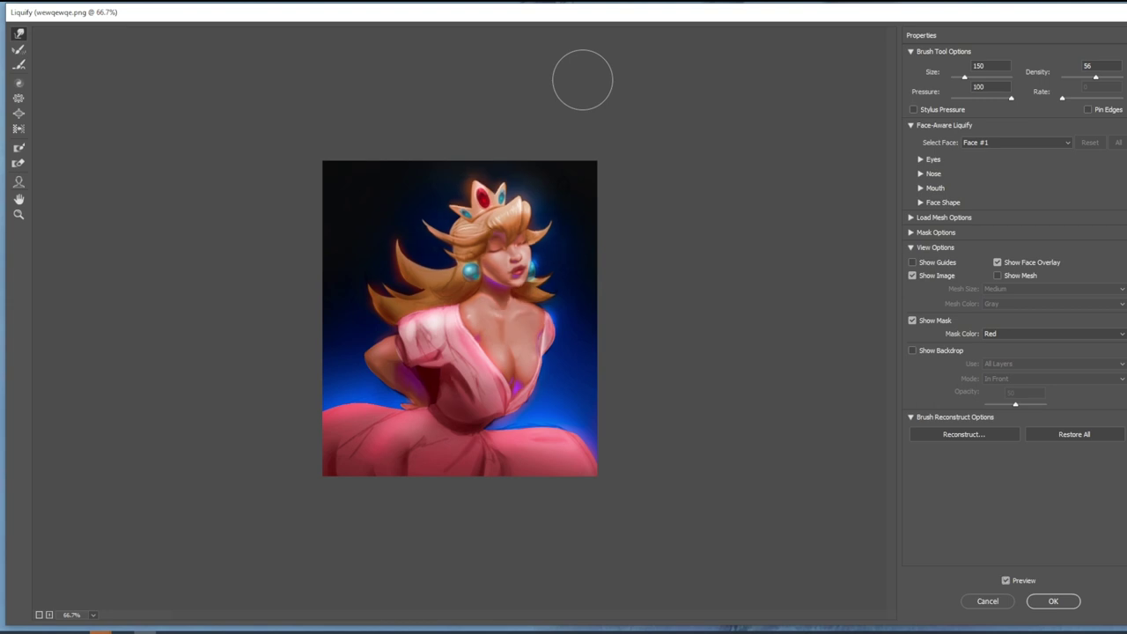
pyautogui.hotkey('ctrl', '+')
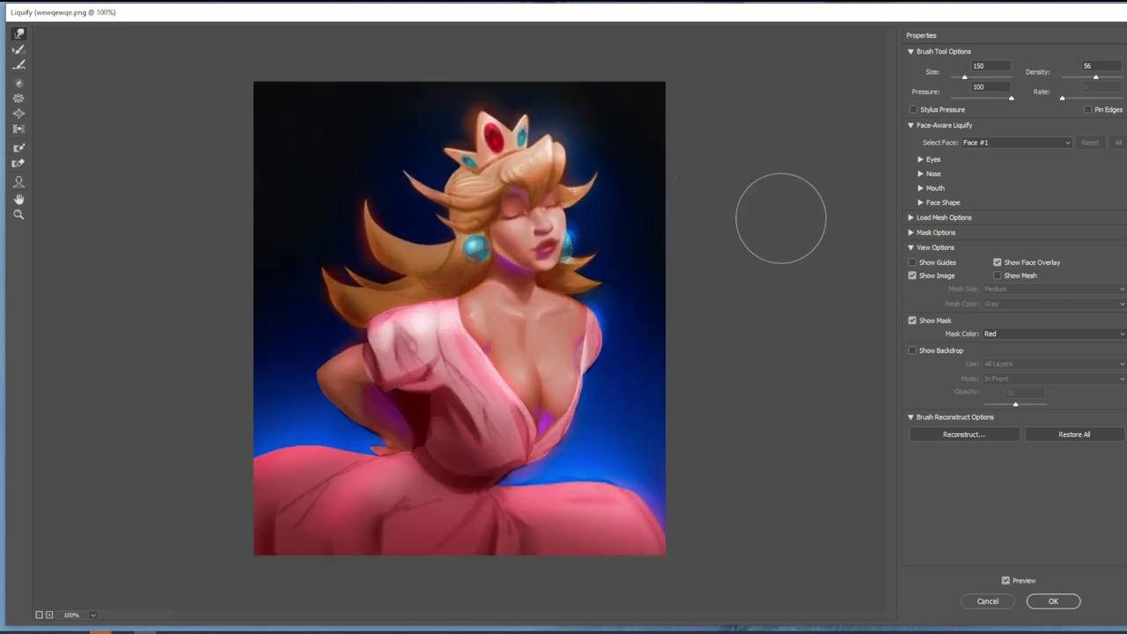
pyautogui.press('p')
pyautogui.press('p')
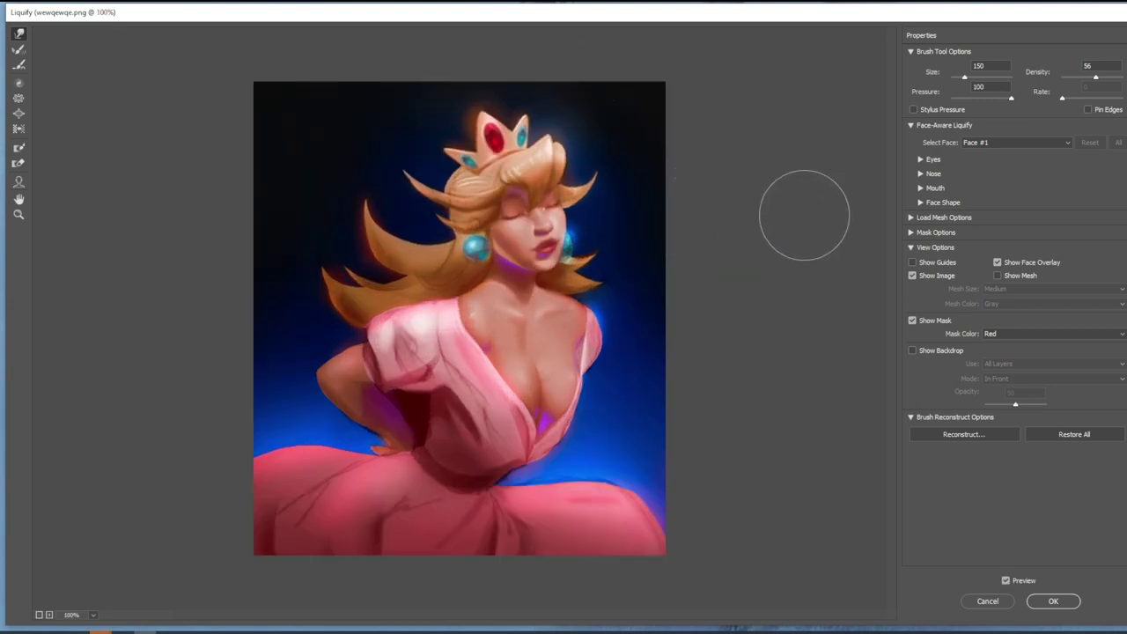
pyautogui.press('p')
pyautogui.press('p')
pyautogui.press('p')
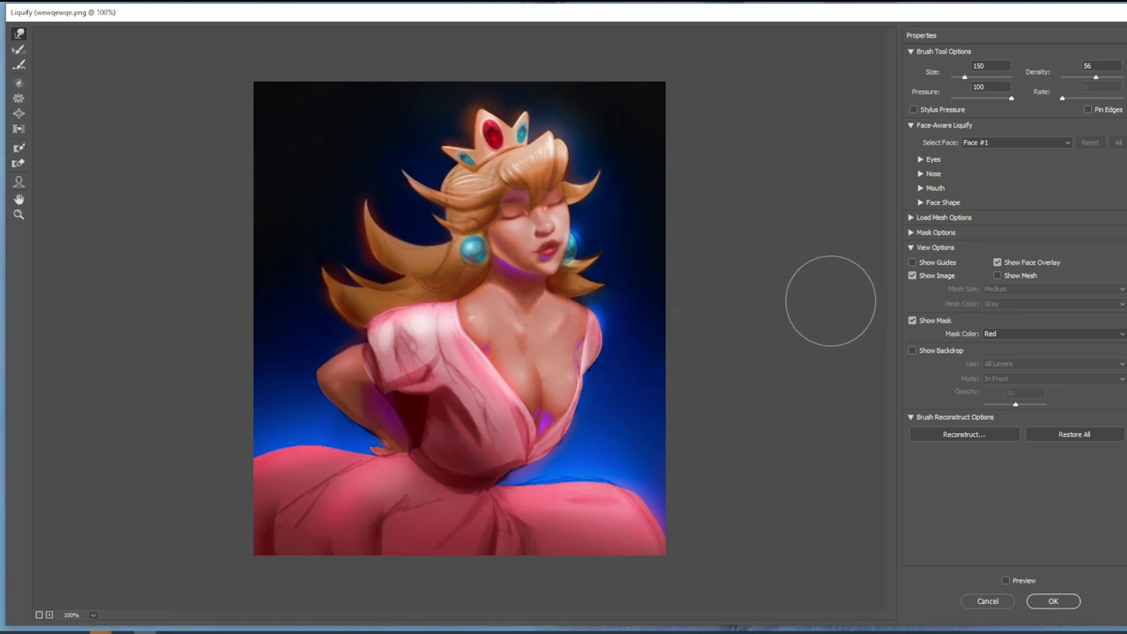
pyautogui.press('p')
pyautogui.press('p')
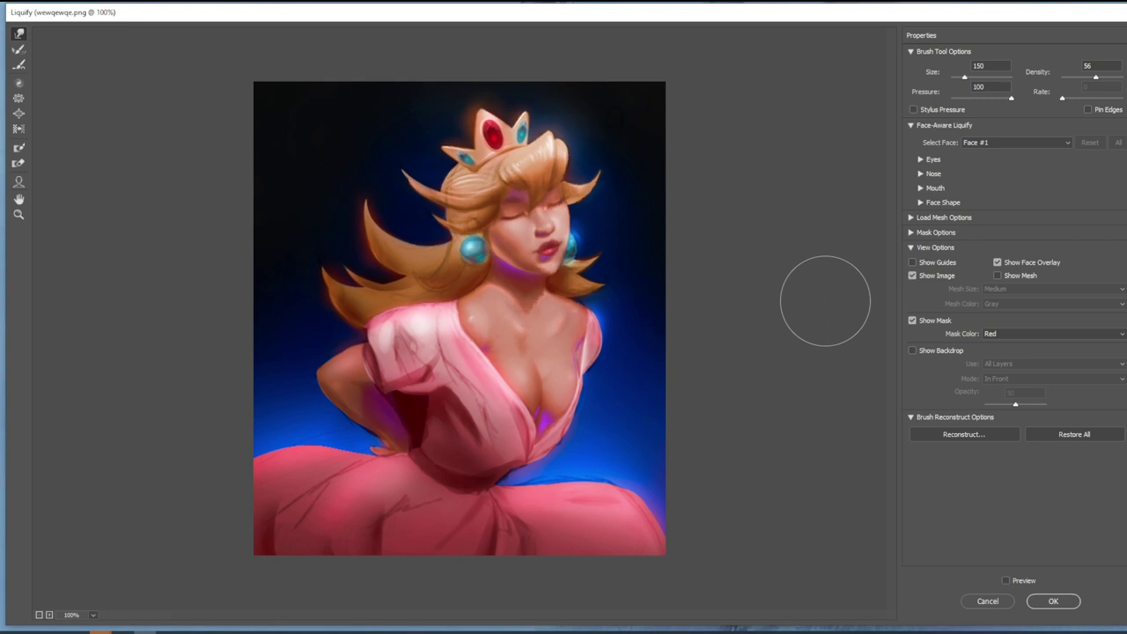
pyautogui.press('p')
pyautogui.press('p')
pyautogui.press('p')
pyautogui.press('p')
pyautogui.press('p')
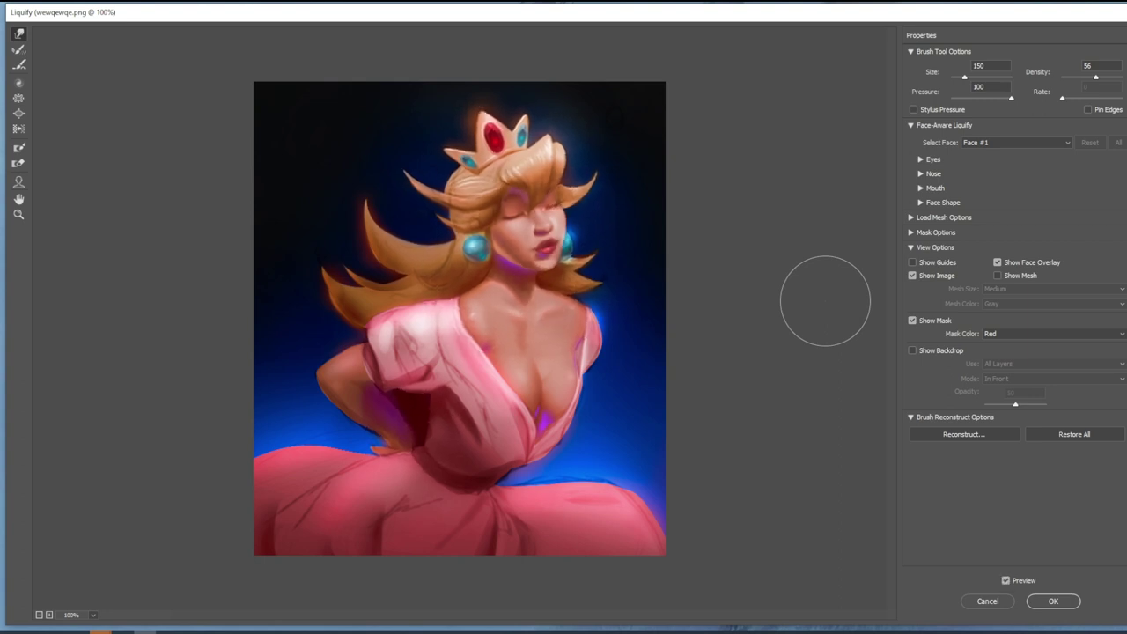
pyautogui.press('p')
pyautogui.press('p')
pyautogui.press('p')
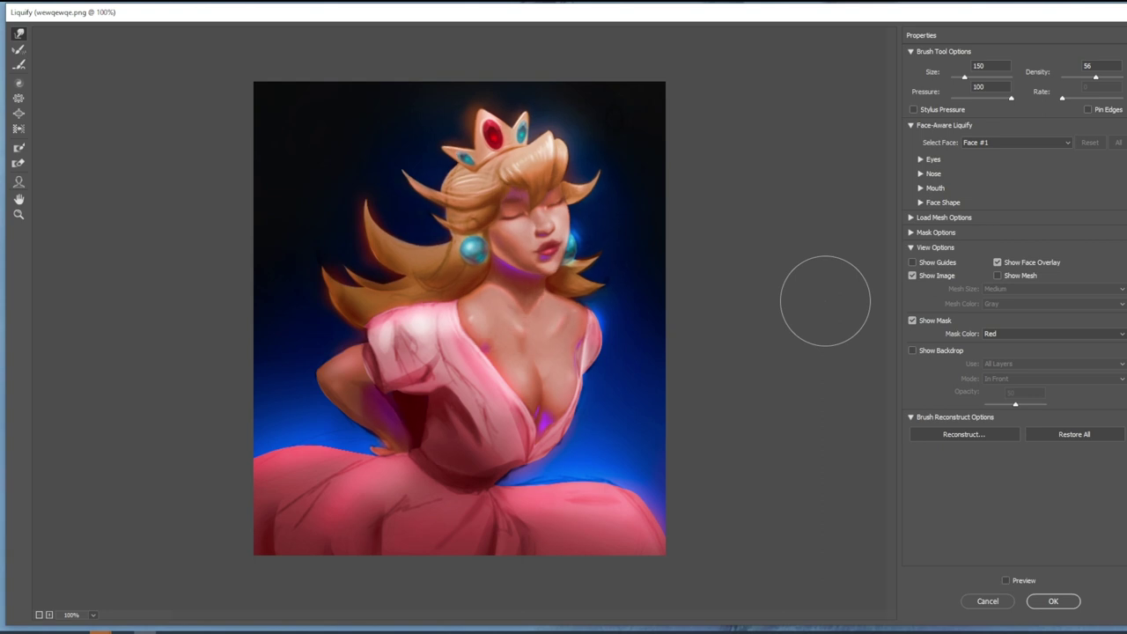
pyautogui.press('p')
# Step: Shrink the warp brush to 80, then 20 for fine face detail, checking against the original
pyautogui.press('[')
pyautogui.press('[')
pyautogui.press('[')
pyautogui.press('[')
pyautogui.press('[')
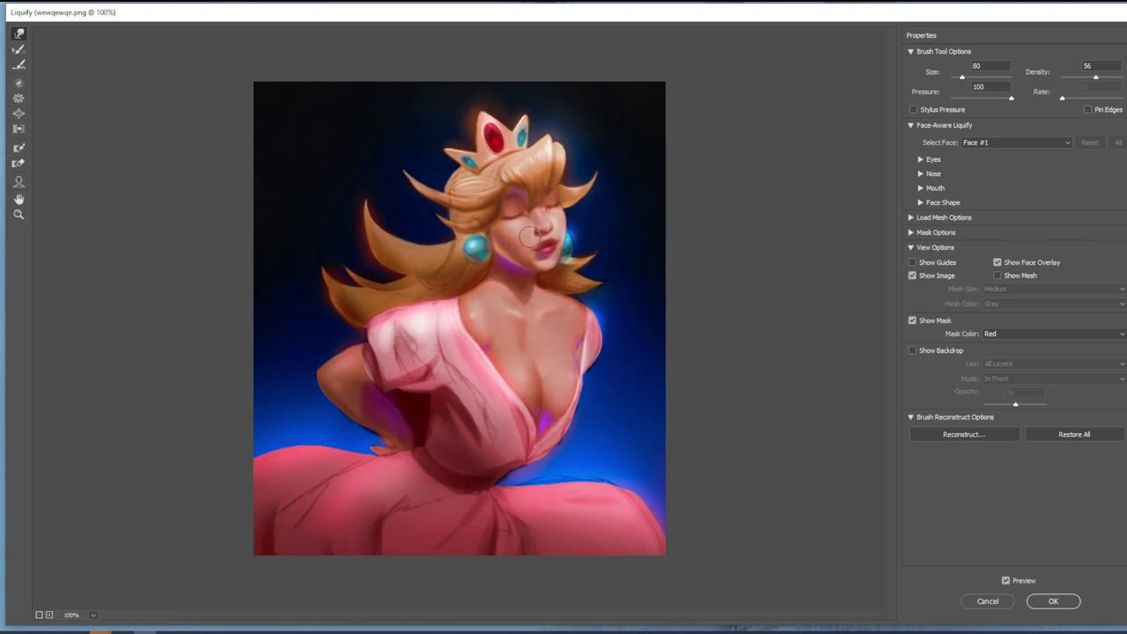
pyautogui.press('[')
pyautogui.press('[')
pyautogui.press('[')
pyautogui.press('[')
pyautogui.press('[')
pyautogui.press('[')
pyautogui.press('p')
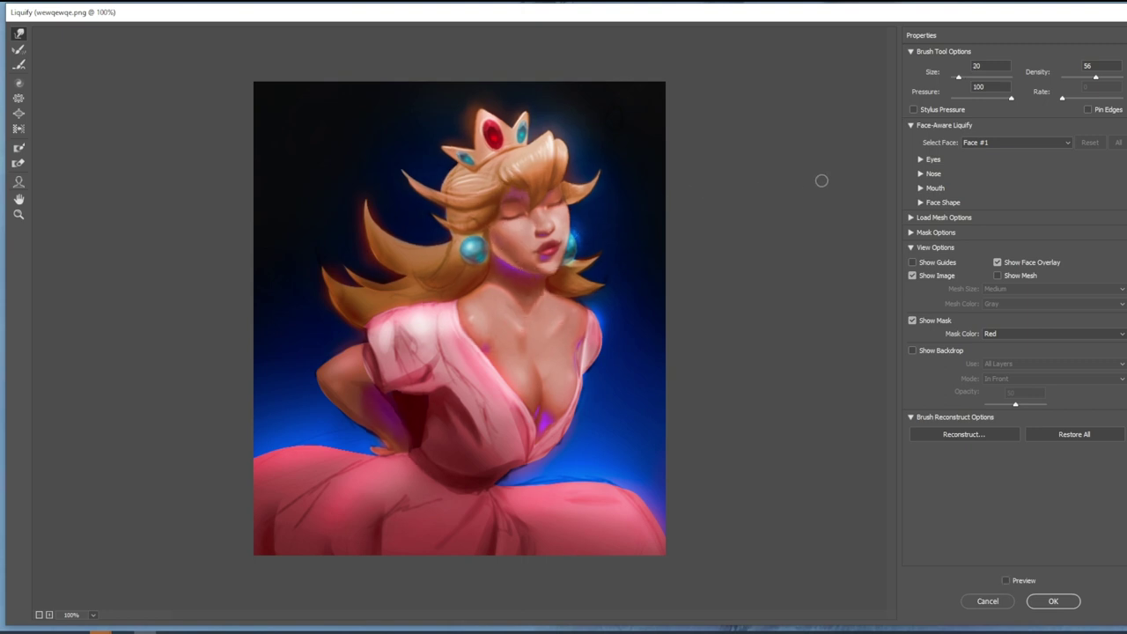
pyautogui.press('p')
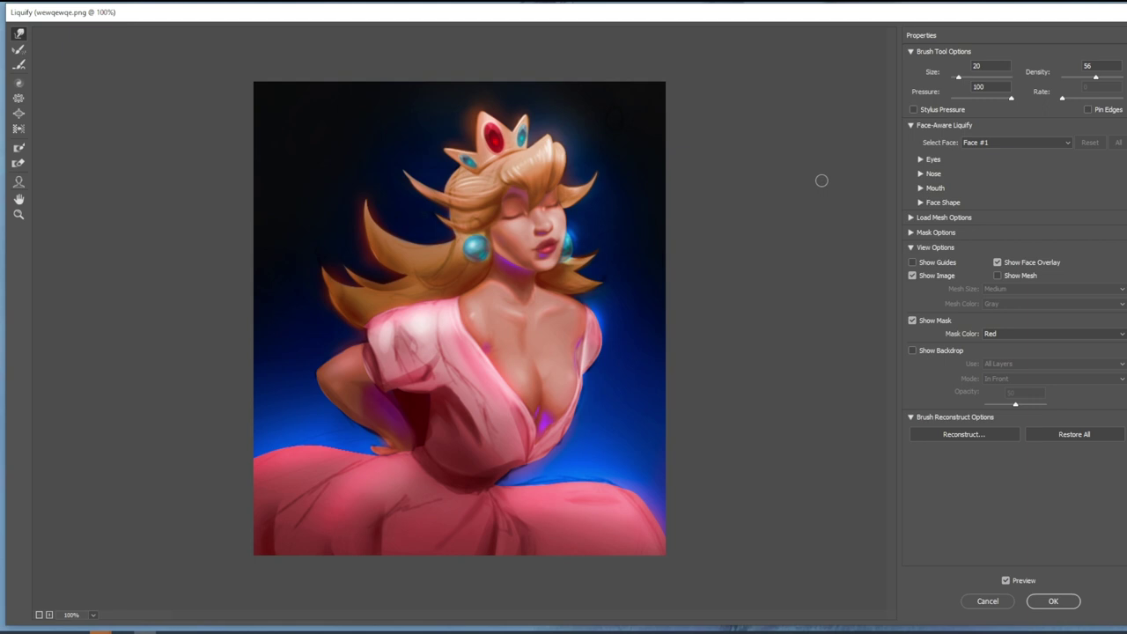
# Step: Warp the figure with the brush around 80–100, comparing with the original and ending on the liquified face
pyautogui.press('p')
pyautogui.press('p')
pyautogui.press('p')
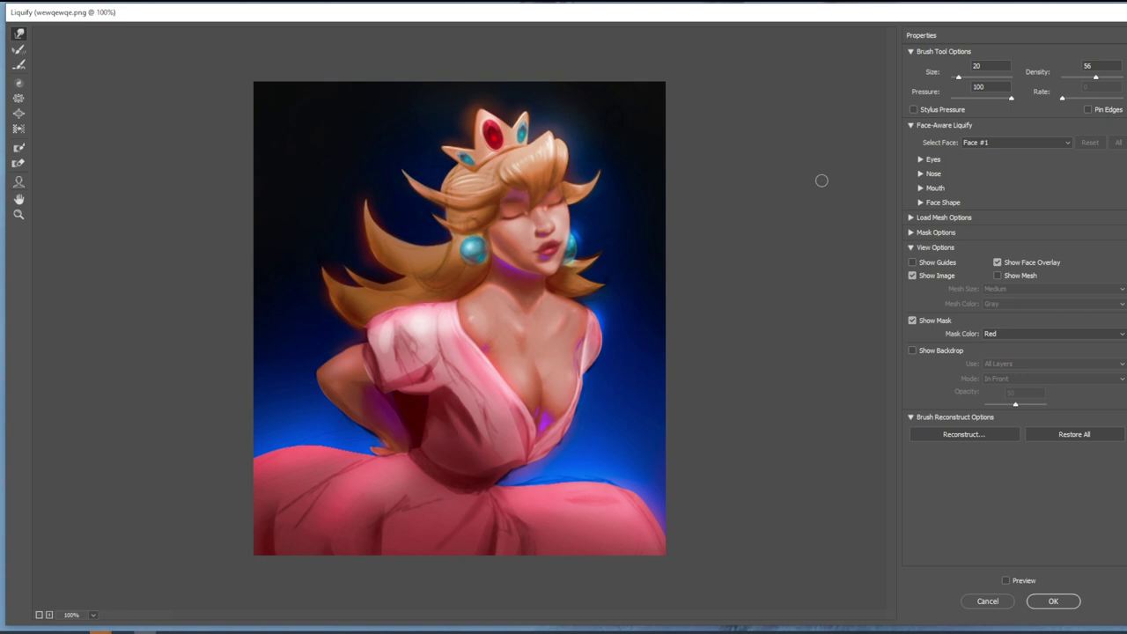
pyautogui.press('p')
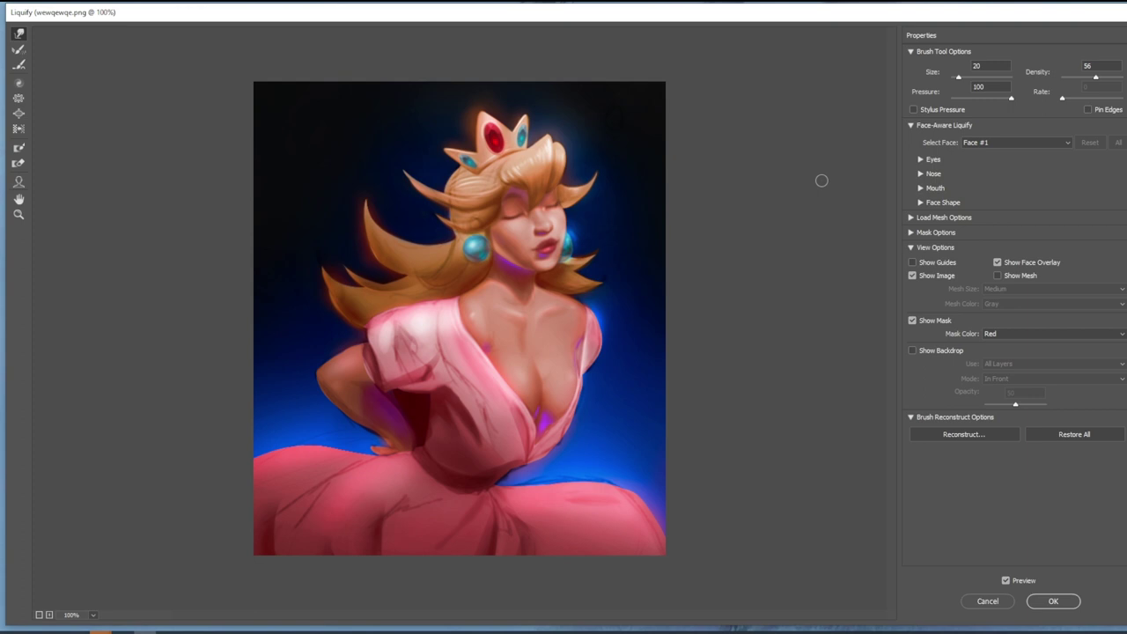
pyautogui.press(']')
pyautogui.press(']')
pyautogui.press(']')
pyautogui.press(']')
pyautogui.press(']')
pyautogui.press(']')
pyautogui.press(']')
pyautogui.press(']')
pyautogui.press(']')
pyautogui.press(']')
pyautogui.press(']')
pyautogui.press(']')
pyautogui.press(']')
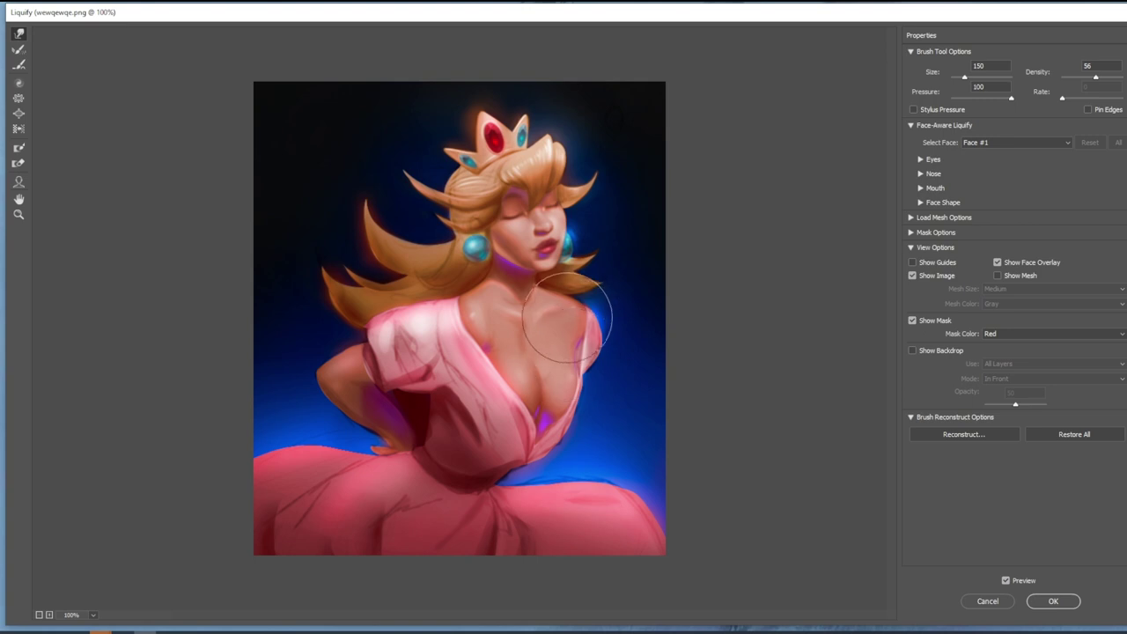
pyautogui.press('[')
pyautogui.press('[')
pyautogui.press('[')
pyautogui.press('[')
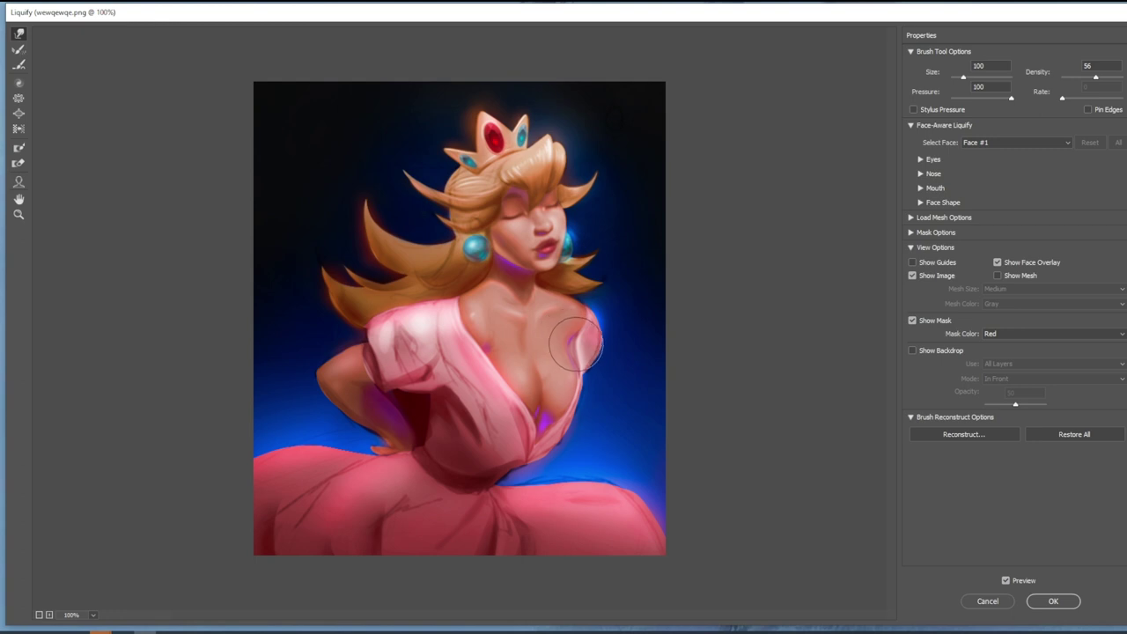
pyautogui.press('[')
pyautogui.press('[')
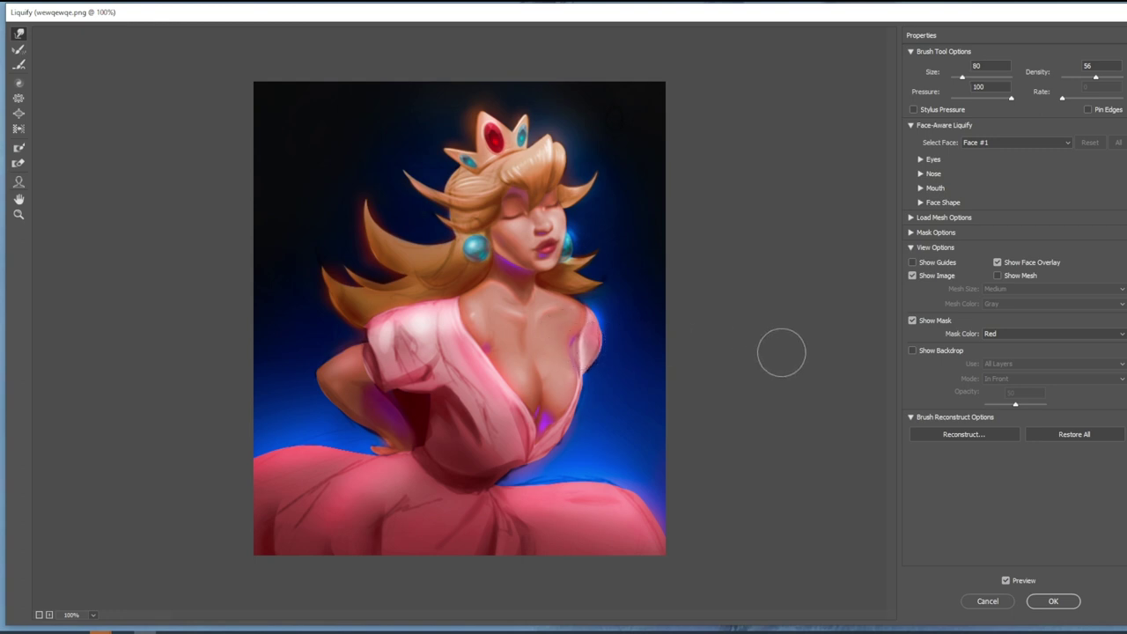
pyautogui.press('p')
pyautogui.press('p')
pyautogui.press('p')
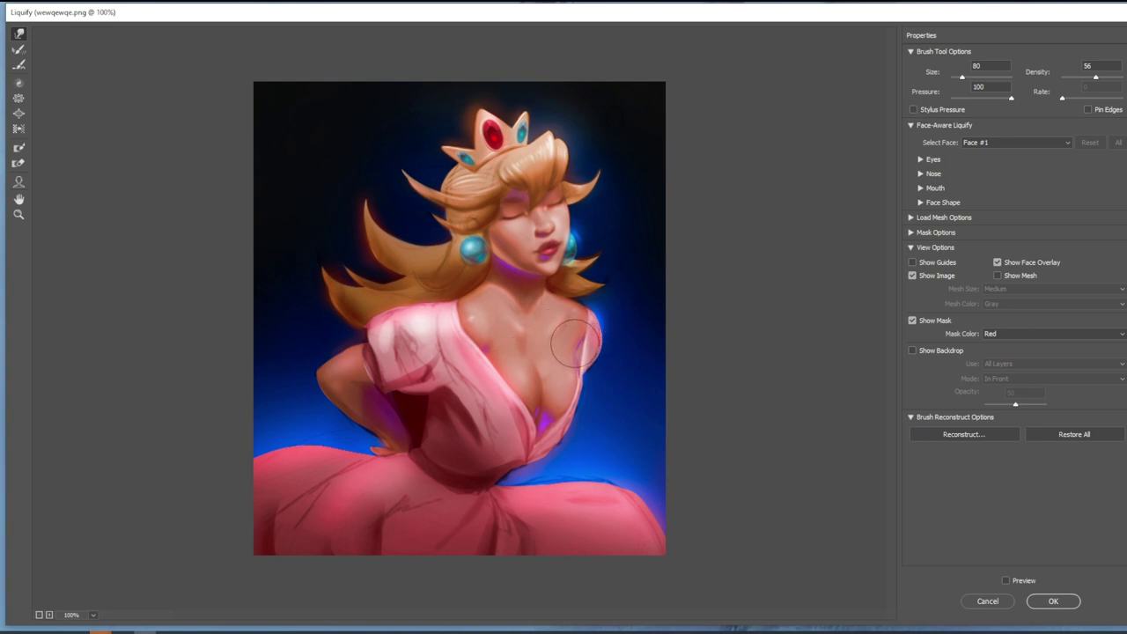
pyautogui.press('p')
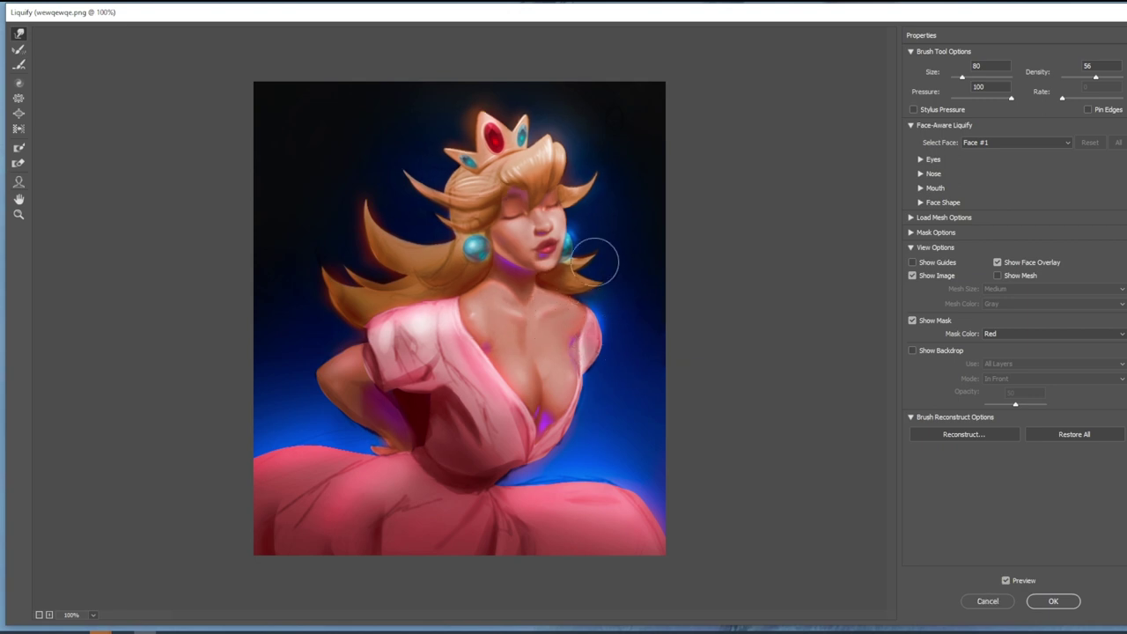
# Step: Warp the chest and right shoulder, varying the brush from 125 down to 70 and up to 100
pyautogui.press(']')
pyautogui.press(']')
pyautogui.press(']')
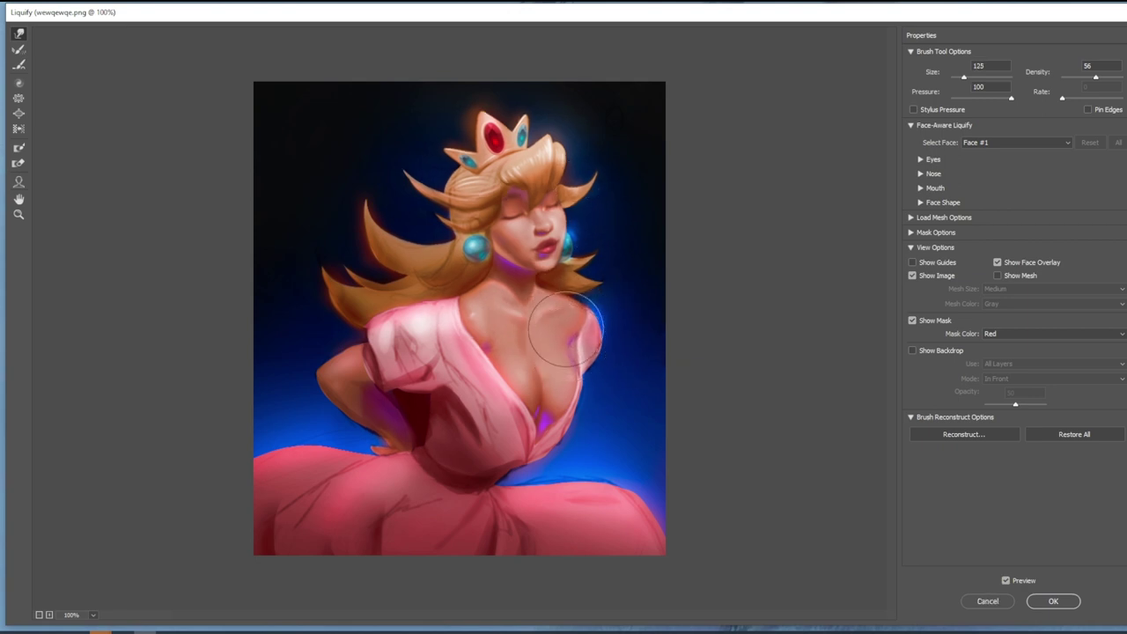
pyautogui.press('[')
pyautogui.press('[')
pyautogui.press('[')
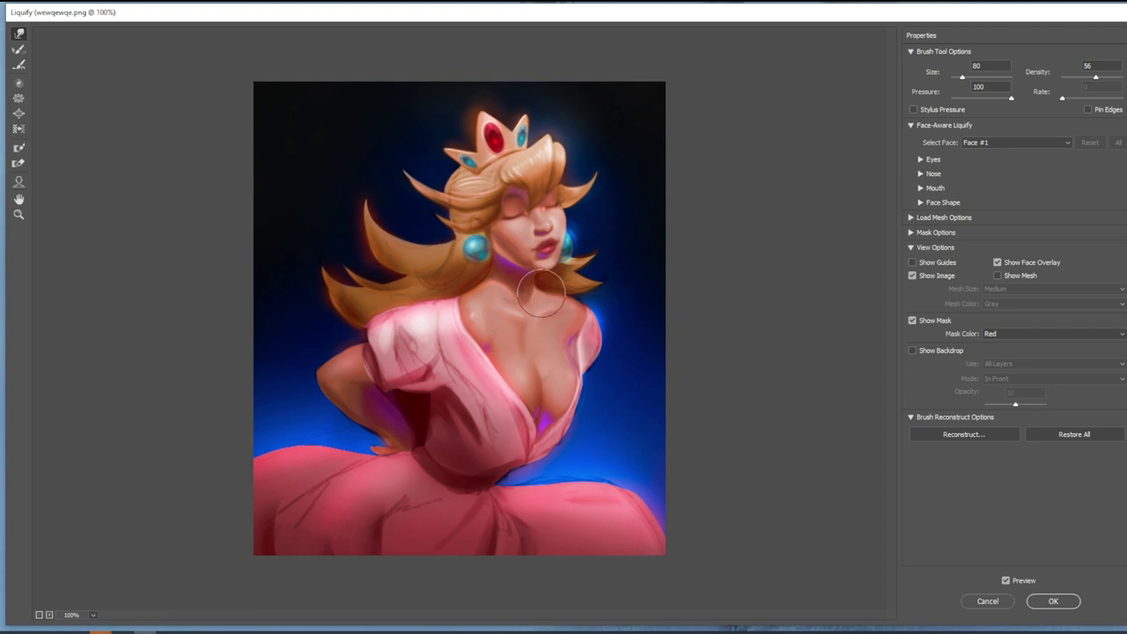
pyautogui.press('[')
pyautogui.press(']')
pyautogui.press(']')
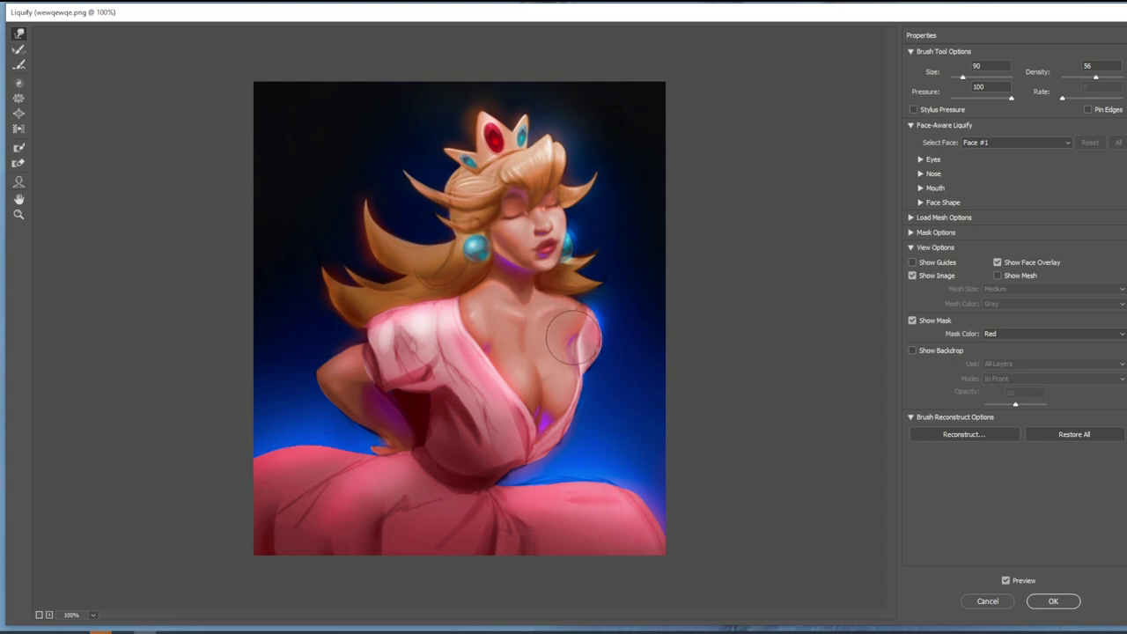
pyautogui.press(']')
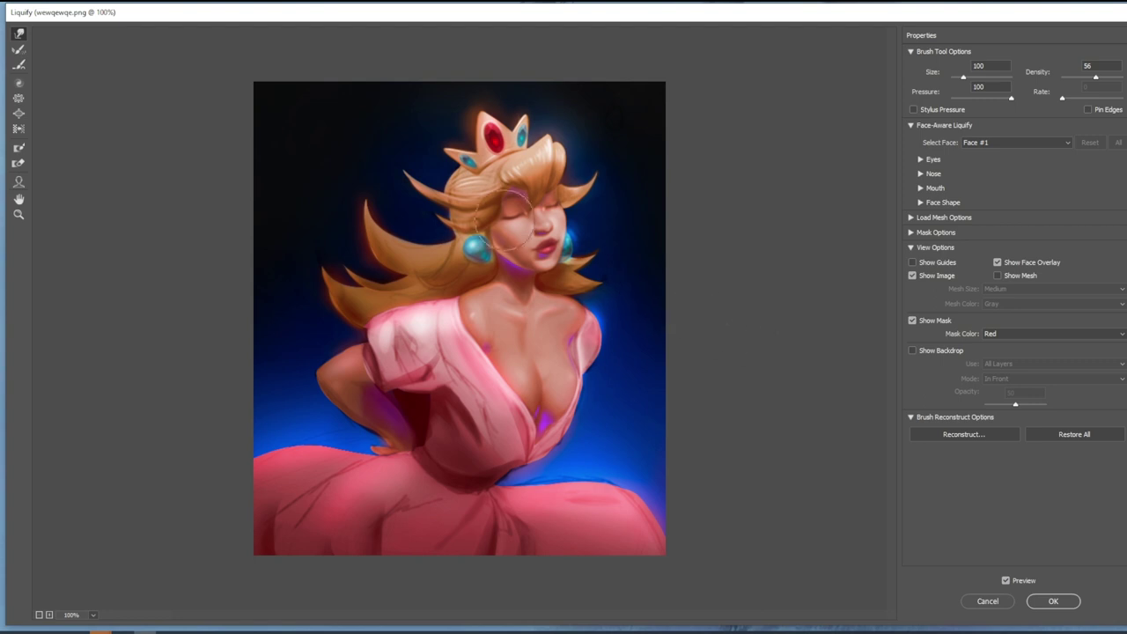
# Step: Refine the neck and earring area with brush sizes 70, 50, 70 and 45, then enlarge it
pyautogui.press('[')
pyautogui.press('[')
pyautogui.press('[')
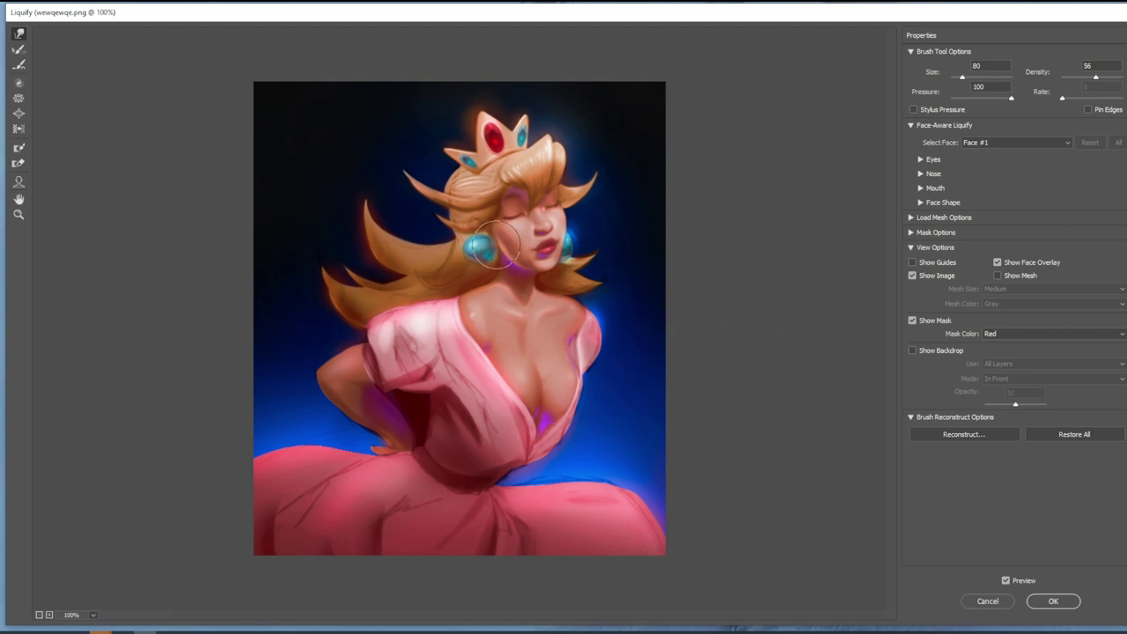
pyautogui.press('[')
pyautogui.press('[')
pyautogui.press(']')
pyautogui.press(']')
pyautogui.press(']')
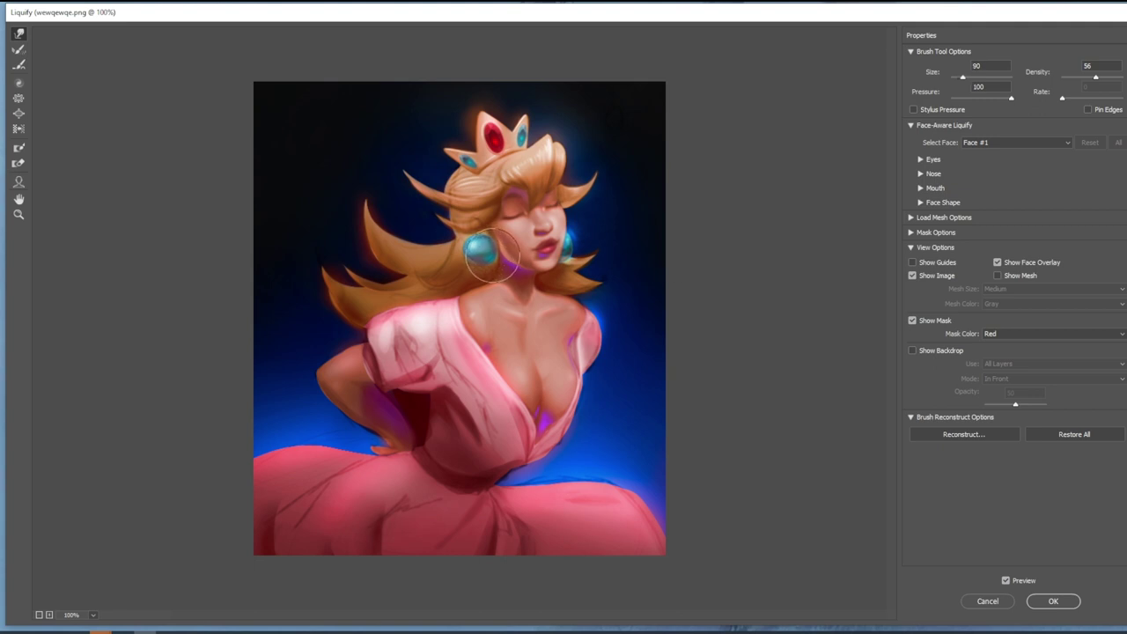
pyautogui.press('[')
pyautogui.press('[')
pyautogui.press('[')
pyautogui.press('[')
pyautogui.press(']')
pyautogui.press(']')
pyautogui.press(']')
pyautogui.press(']')
# Step: Zoom to 200% on the crown and face, compare with the original via Preview, then apply the Liquify changes
pyautogui.press('p')
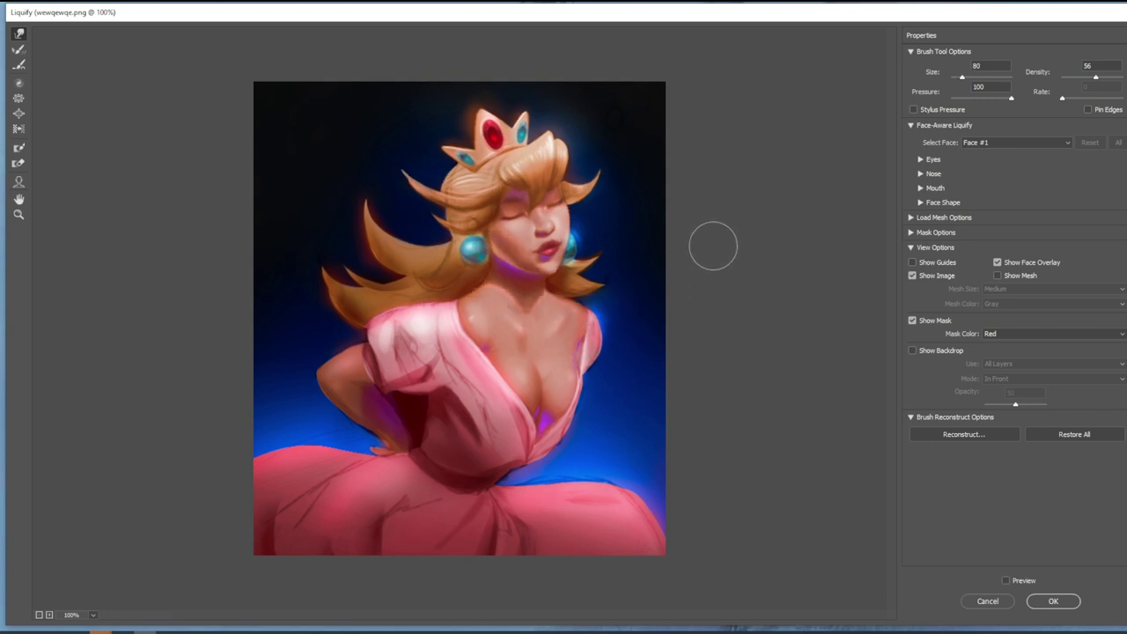
pyautogui.press('p')
pyautogui.hotkey('ctrl', '+')
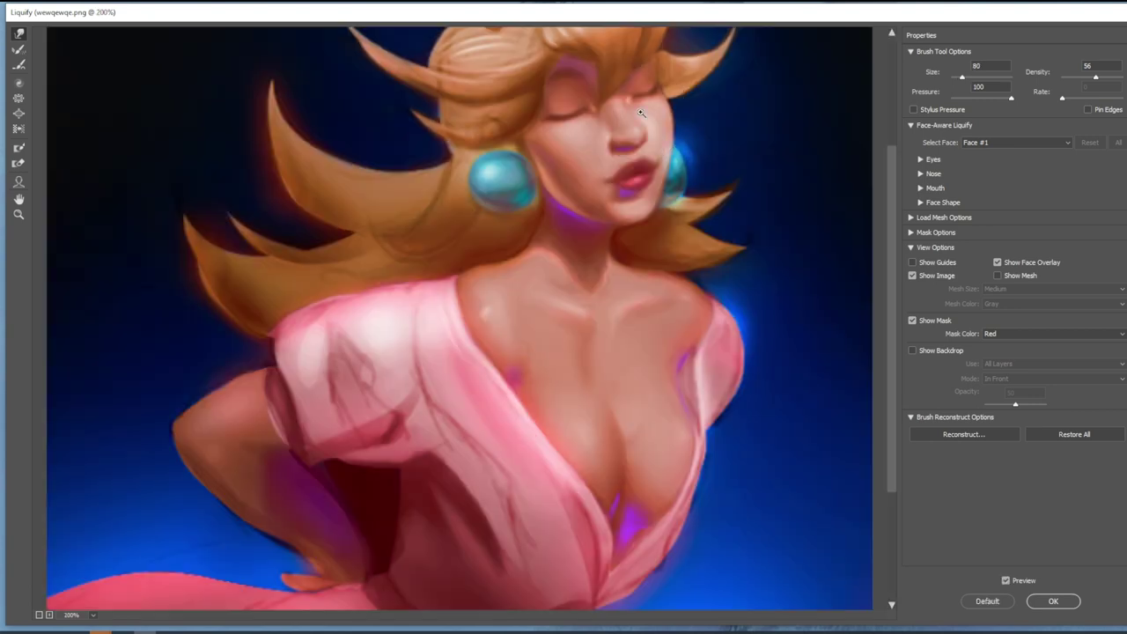
pyautogui.moveTo(640, 112); pyautogui.dragTo(642, 206)
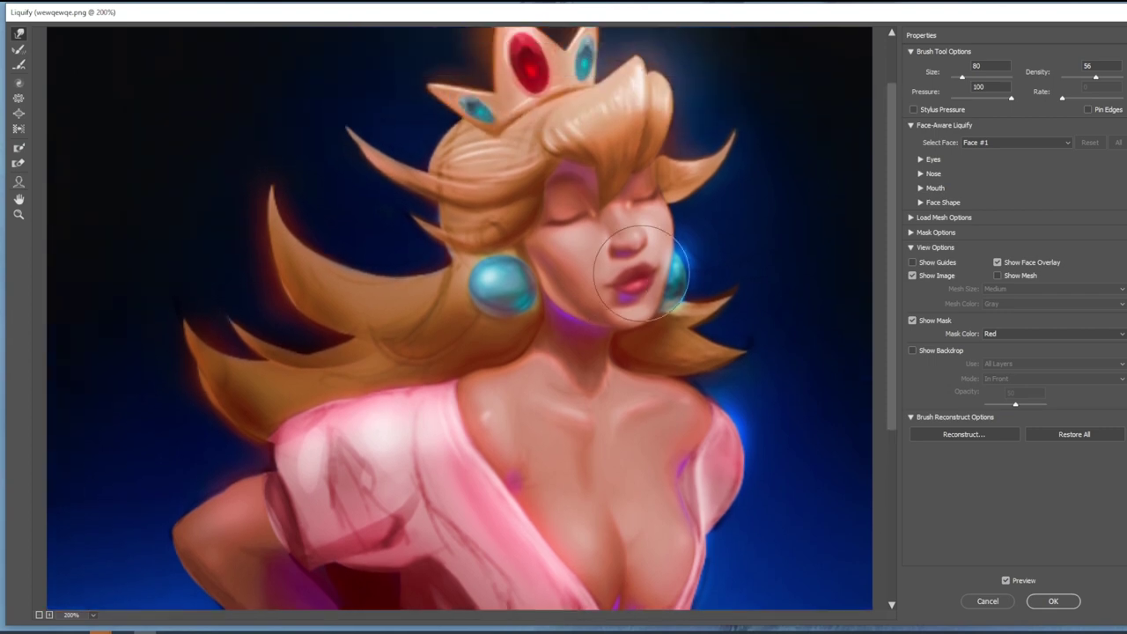
pyautogui.press('p')
pyautogui.press('p')
pyautogui.press('p')
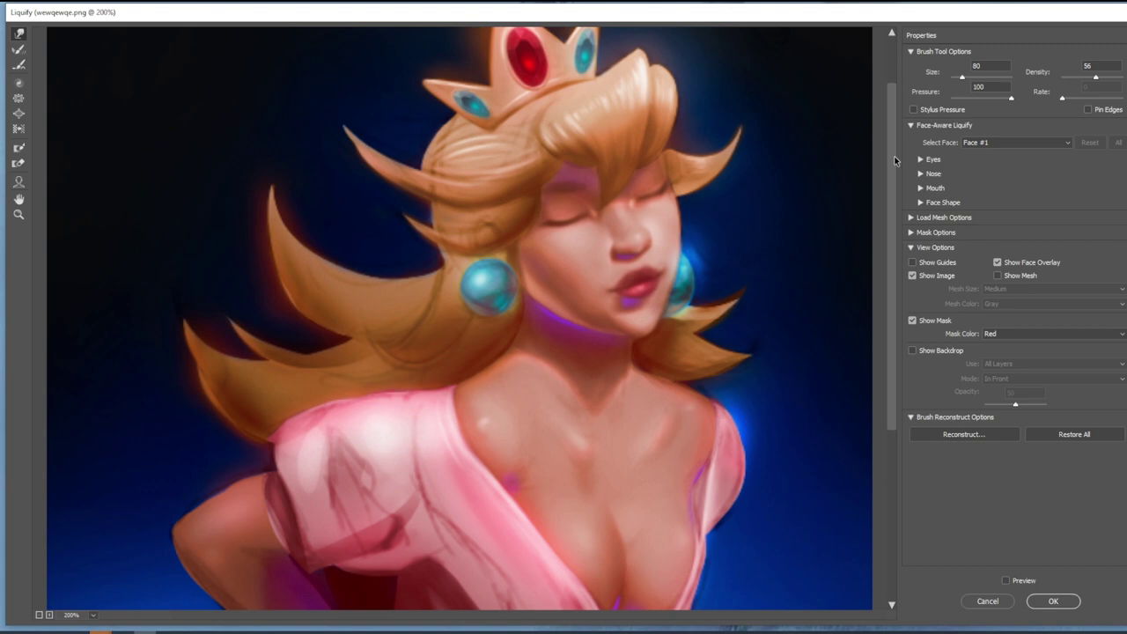
pyautogui.press('p')
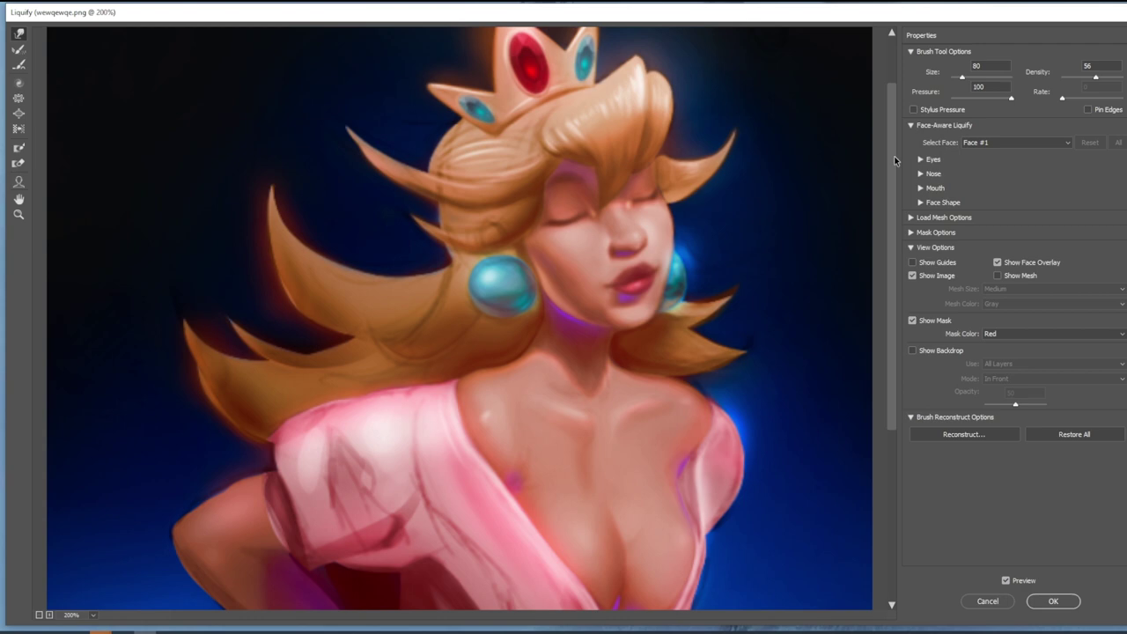
pyautogui.press('p')
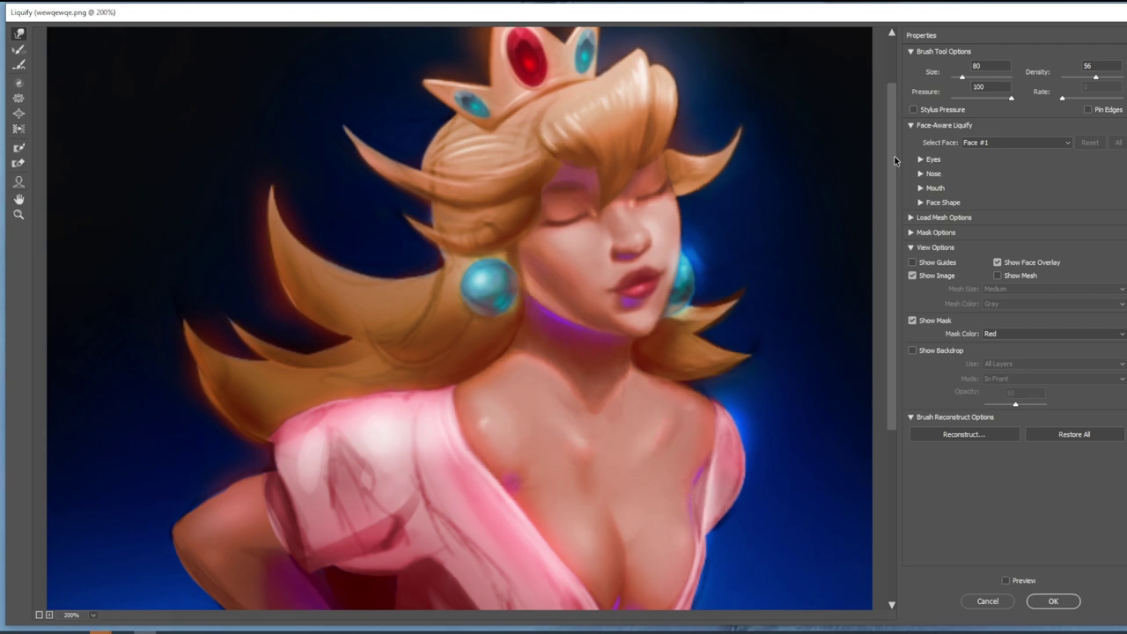
pyautogui.press('p')
pyautogui.press('Return')
# Step: Lasso the dark waist gap beneath the left sleeve and add a new empty layer
pyautogui.press('l')
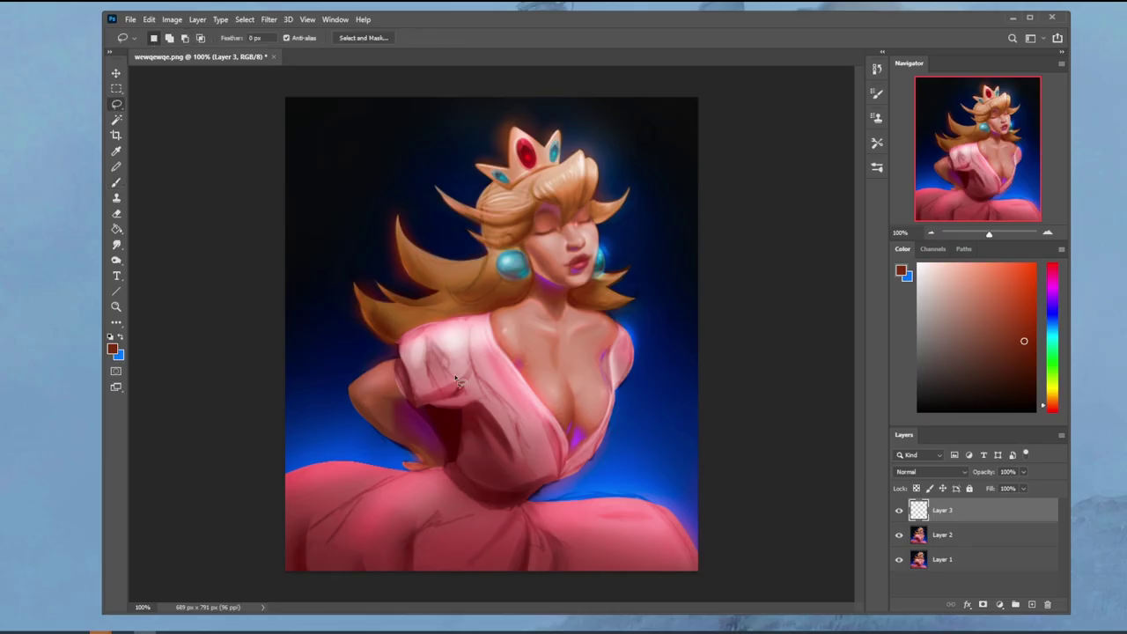
pyautogui.moveTo(436, 411)
pyautogui.mouseDown()
pyautogui.moveTo(414, 406)
pyautogui.moveTo(410, 418)
pyautogui.moveTo(452, 467)
pyautogui.moveTo(464, 410)
pyautogui.mouseUp()
pyautogui.hotkey('ctrl', '-')
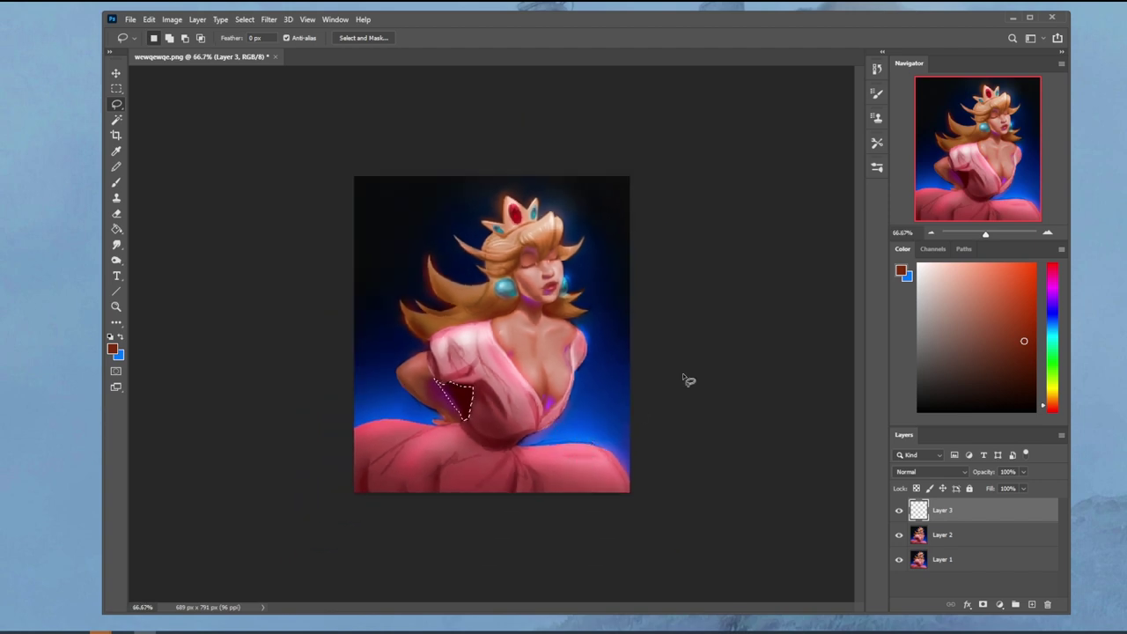
pyautogui.click(1032, 604)
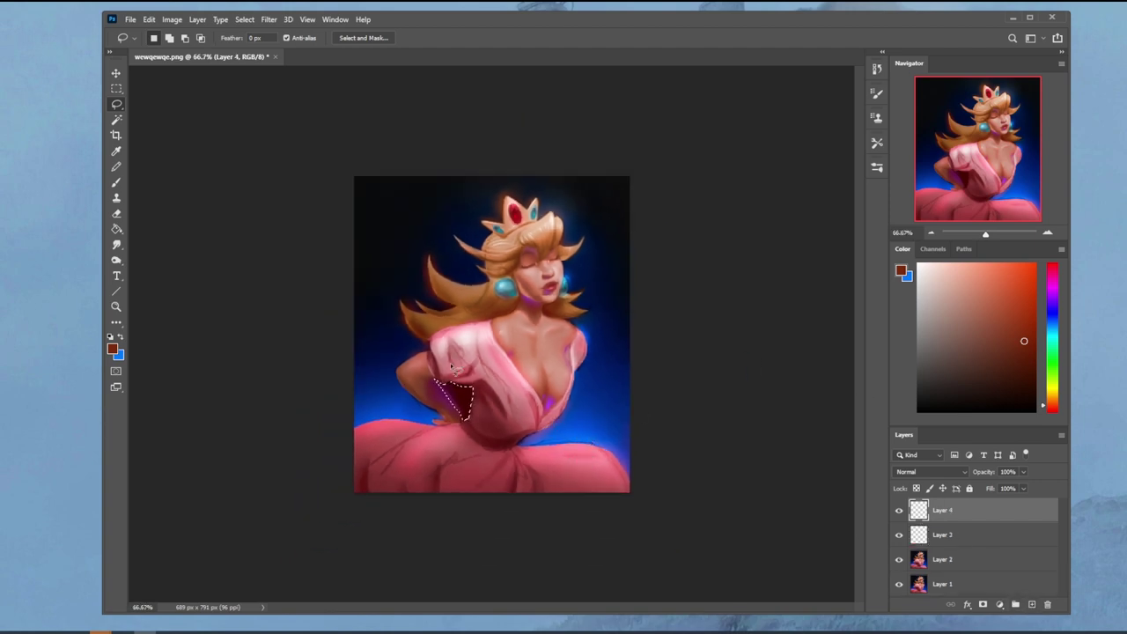
# Step: Paint the outlined gap with sampled blues, clear it with Delete, then outline a windswept hair strand
pyautogui.press('b')
pyautogui.keyDown('alt'); pyautogui.click(555, 432); pyautogui.keyUp('alt')
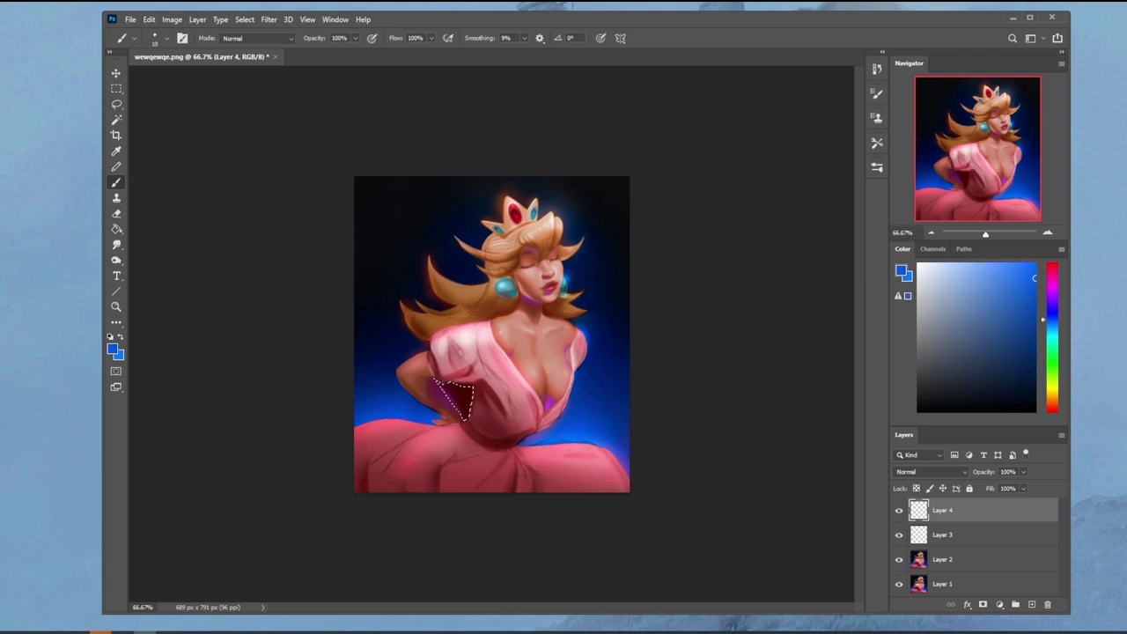
pyautogui.press(']')
pyautogui.press(']')
pyautogui.press(']')
pyautogui.press(']')
pyautogui.press(']')
pyautogui.press(']')
pyautogui.press(']')
pyautogui.press(']')
pyautogui.press(']')
pyautogui.press(']')
pyautogui.press(']')
pyautogui.press(']')
pyautogui.press(']')
pyautogui.moveTo(456, 398)
pyautogui.mouseDown()
pyautogui.moveTo(465, 402)
pyautogui.moveTo(444, 378)
pyautogui.mouseUp()
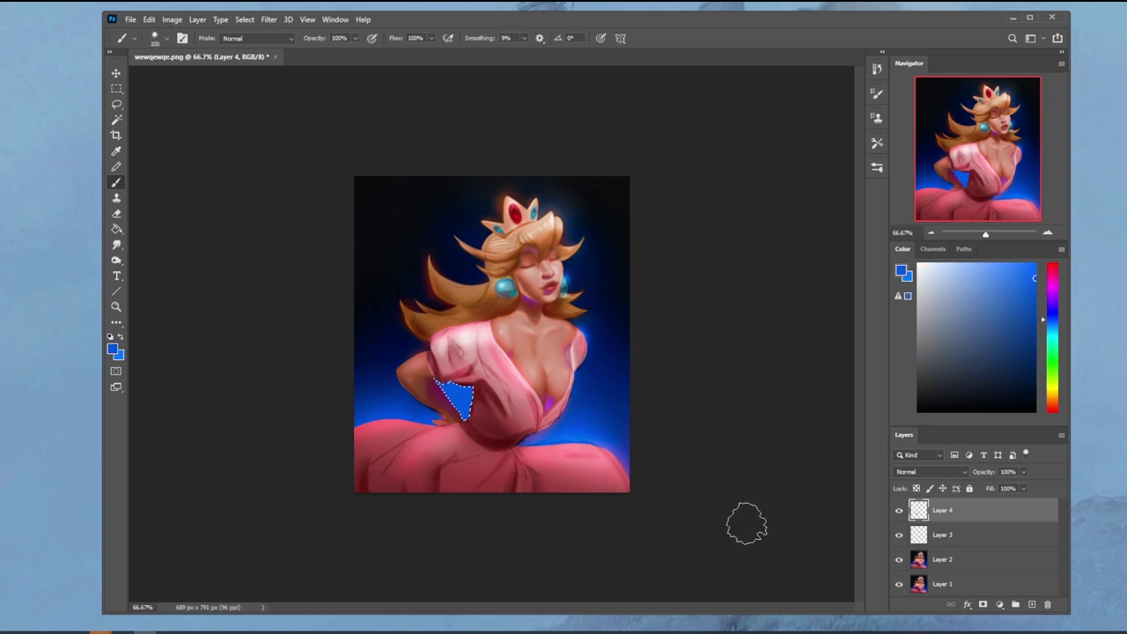
pyautogui.keyDown('alt'); pyautogui.click(407, 398); pyautogui.keyUp('alt')
pyautogui.moveTo(470, 406); pyautogui.dragTo(441, 398)
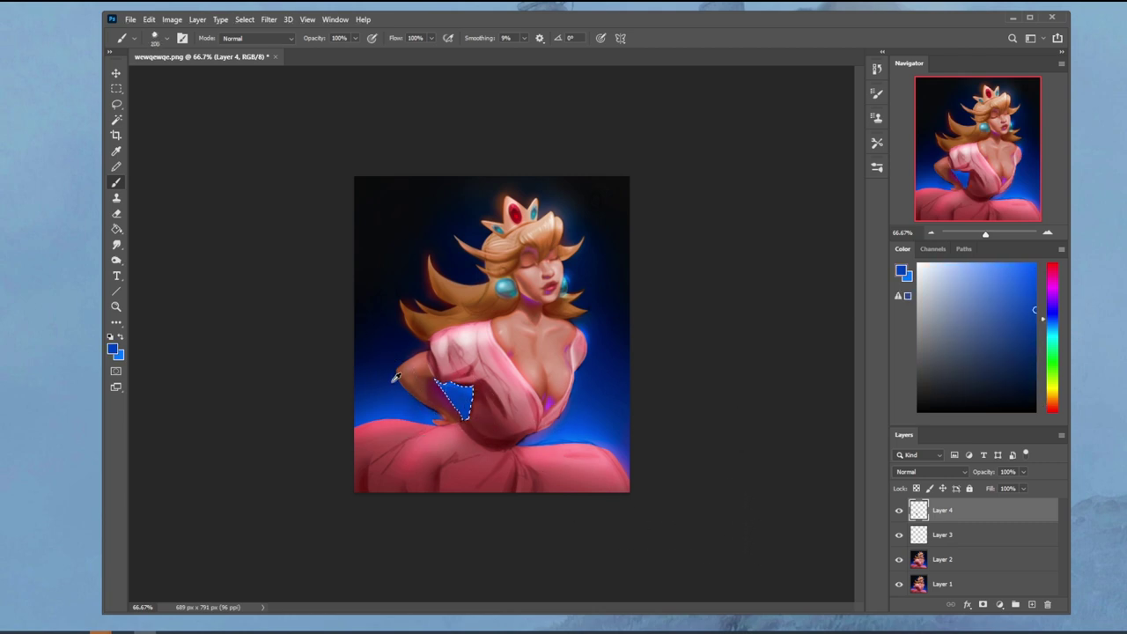
pyautogui.keyDown('alt'); pyautogui.click(396, 377); pyautogui.keyUp('alt')
pyautogui.press('Delete')
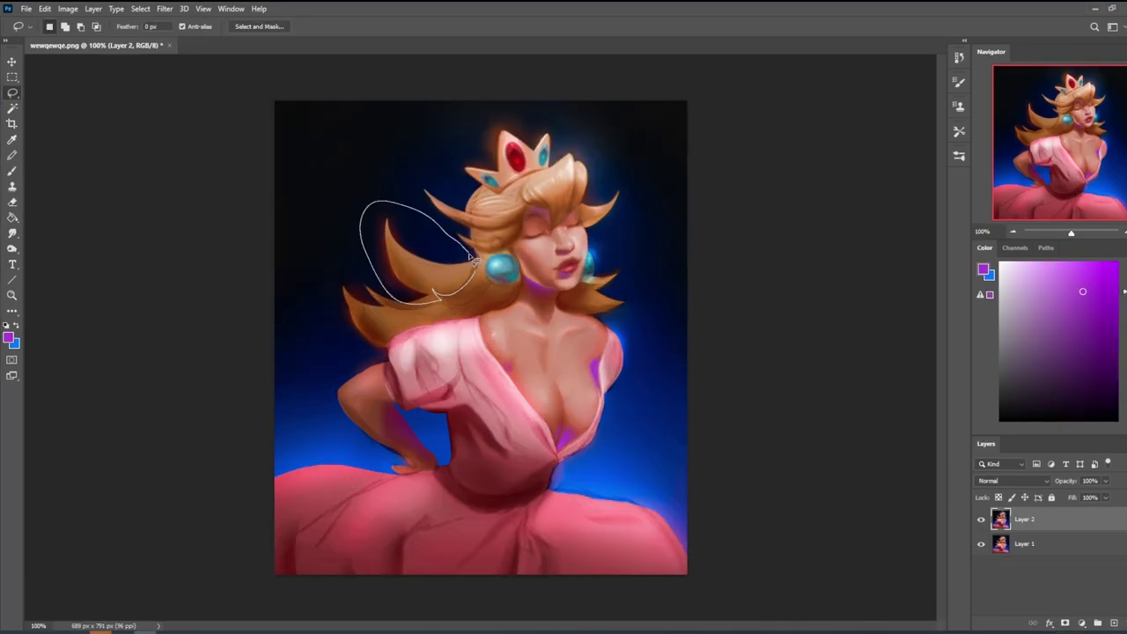
pyautogui.moveTo(491, 277); pyautogui.dragTo(475, 265)
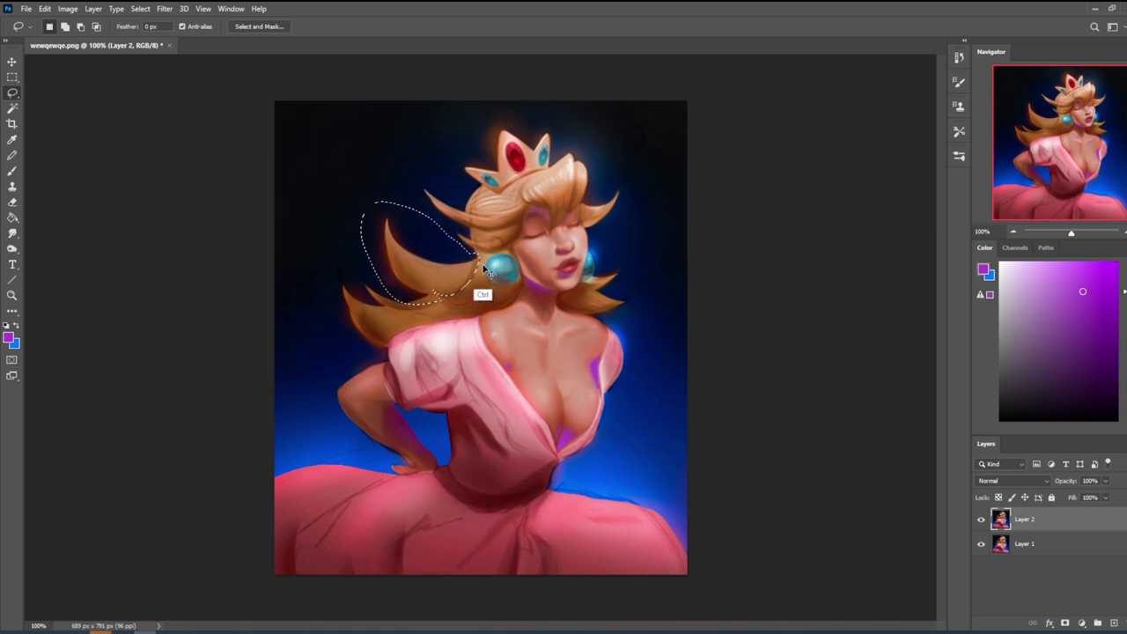
# Step: Copy the outlined windswept hair strand to its own layer and hide that layer
pyautogui.hotkey('ctrl', 'j')
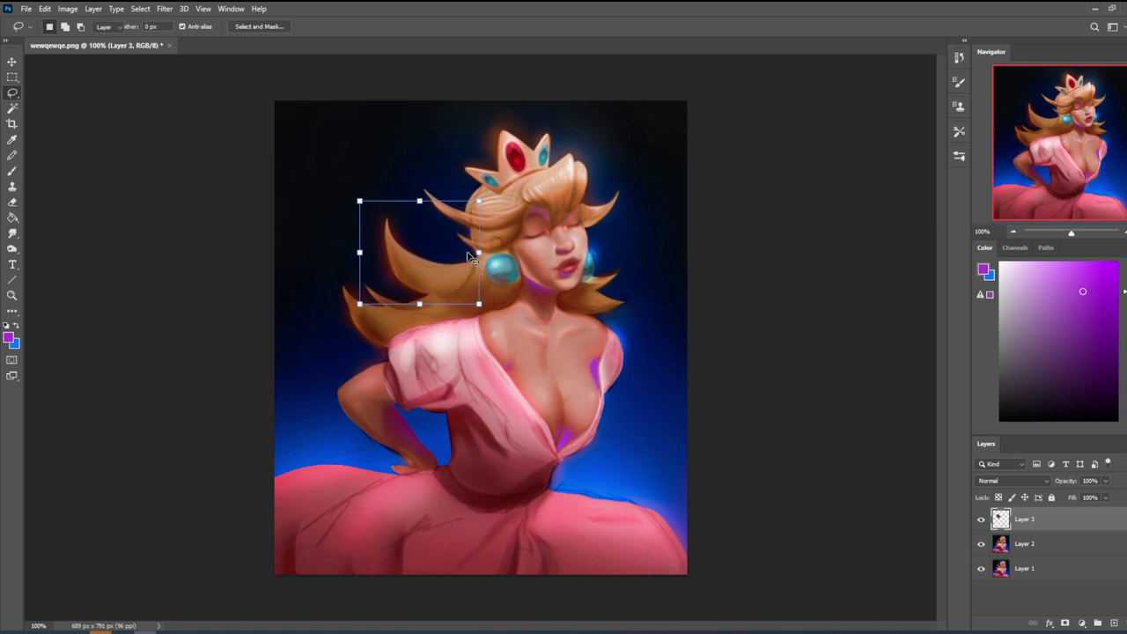
pyautogui.press('b')
pyautogui.hotkey('ctrl', '-')
pyautogui.click(982, 520)
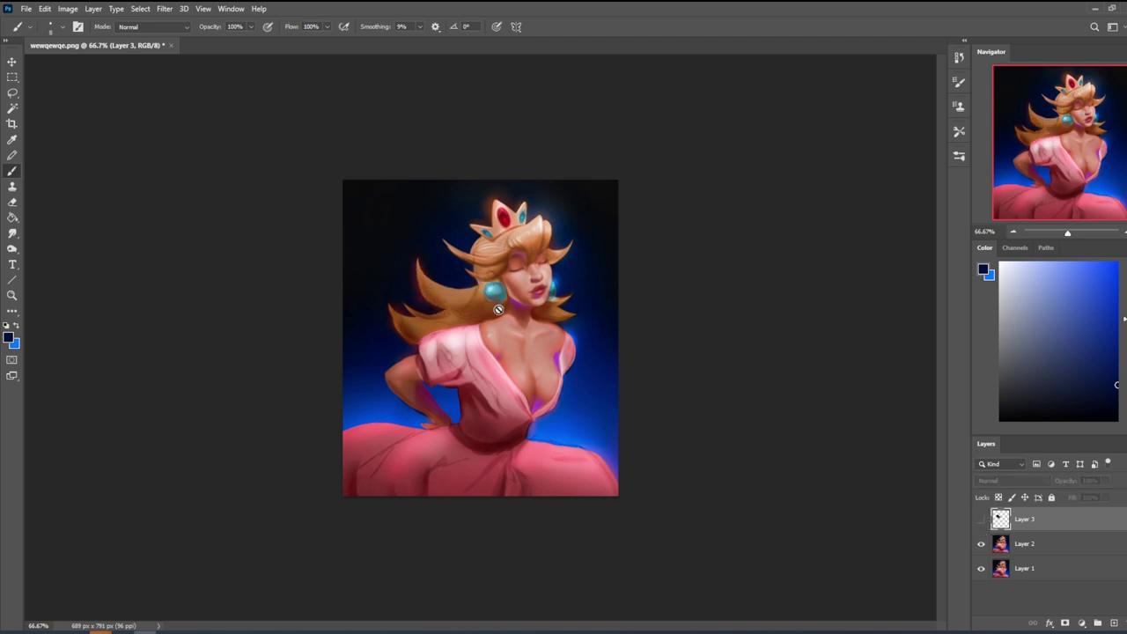
# Step: On a new layer, paint red blobs over the hair strand, face and chest, then add another layer beneath
pyautogui.click(1114, 624)
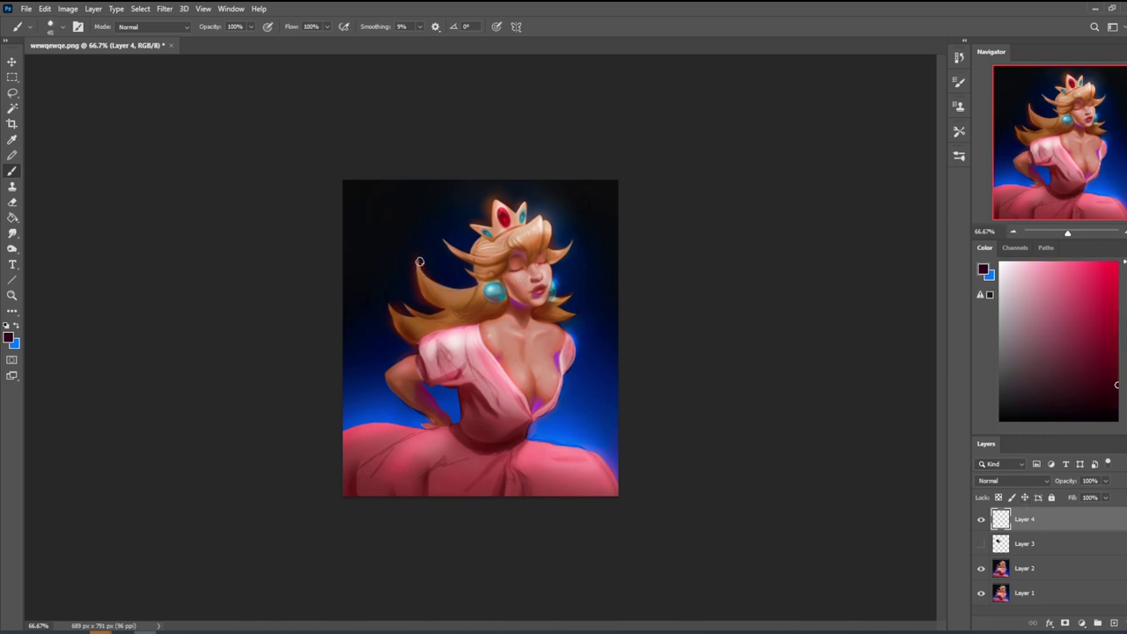
pyautogui.moveTo(419, 262); pyautogui.dragTo(453, 297)
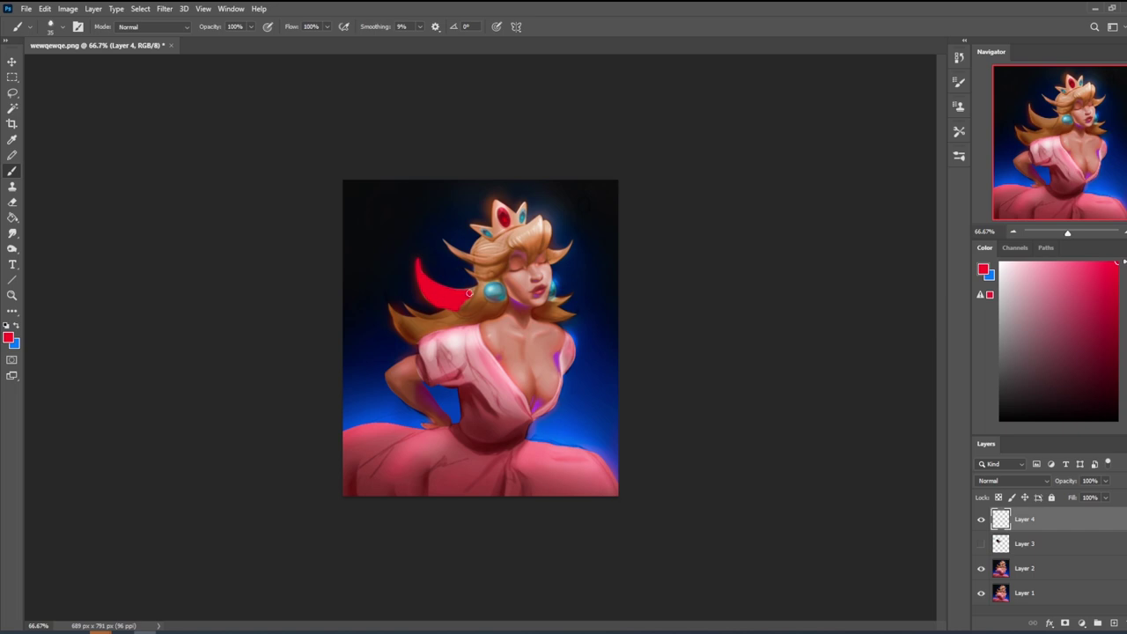
pyautogui.moveTo(515, 264)
pyautogui.mouseDown()
pyautogui.moveTo(522, 286)
pyautogui.moveTo(533, 264)
pyautogui.moveTo(539, 290)
pyautogui.moveTo(529, 282)
pyautogui.mouseUp()
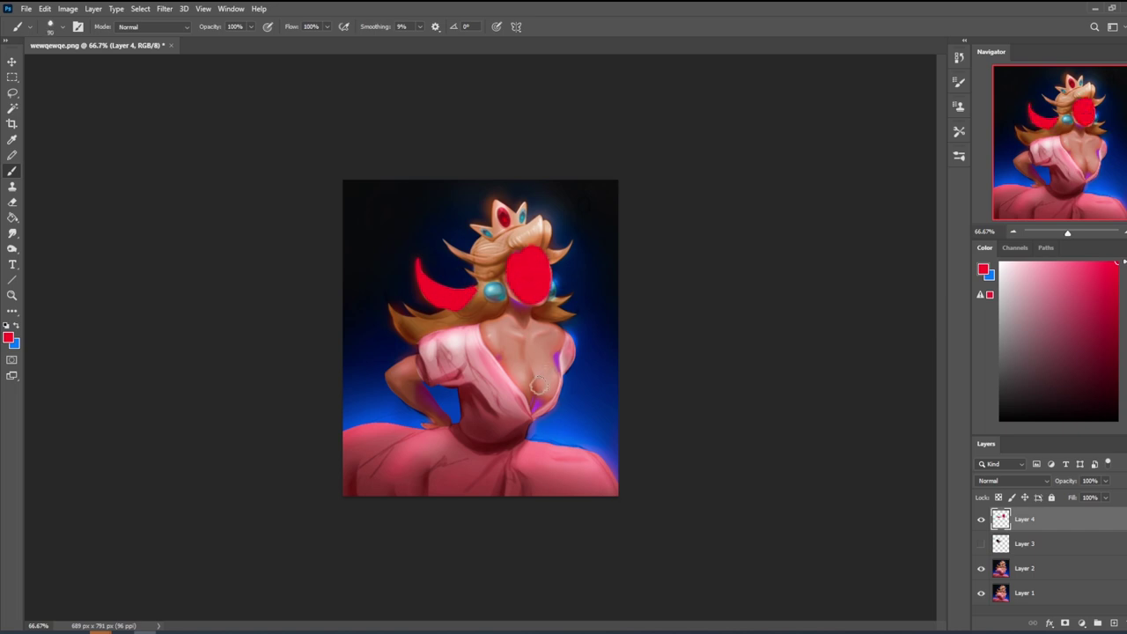
pyautogui.press(']')
pyautogui.moveTo(539, 385)
pyautogui.mouseDown()
pyautogui.moveTo(536, 372)
pyautogui.moveTo(541, 381)
pyautogui.mouseUp()
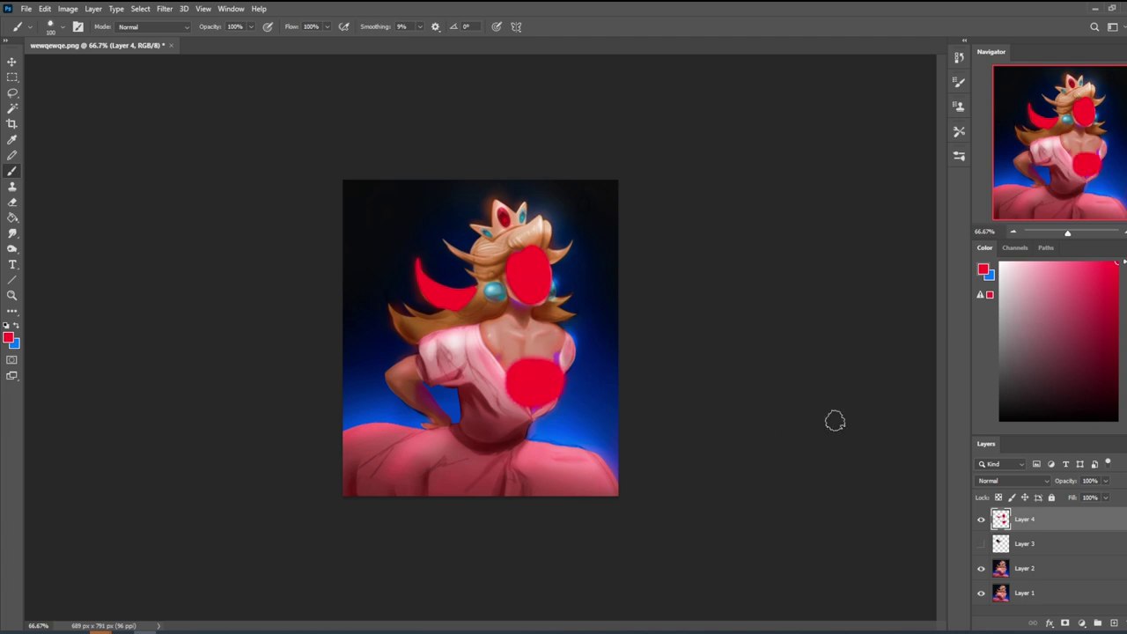
pyautogui.click(1049, 544)
pyautogui.click(1113, 623)
# Step: Fill the new layer solid navy with the Paint Bucket
pyautogui.press('g')
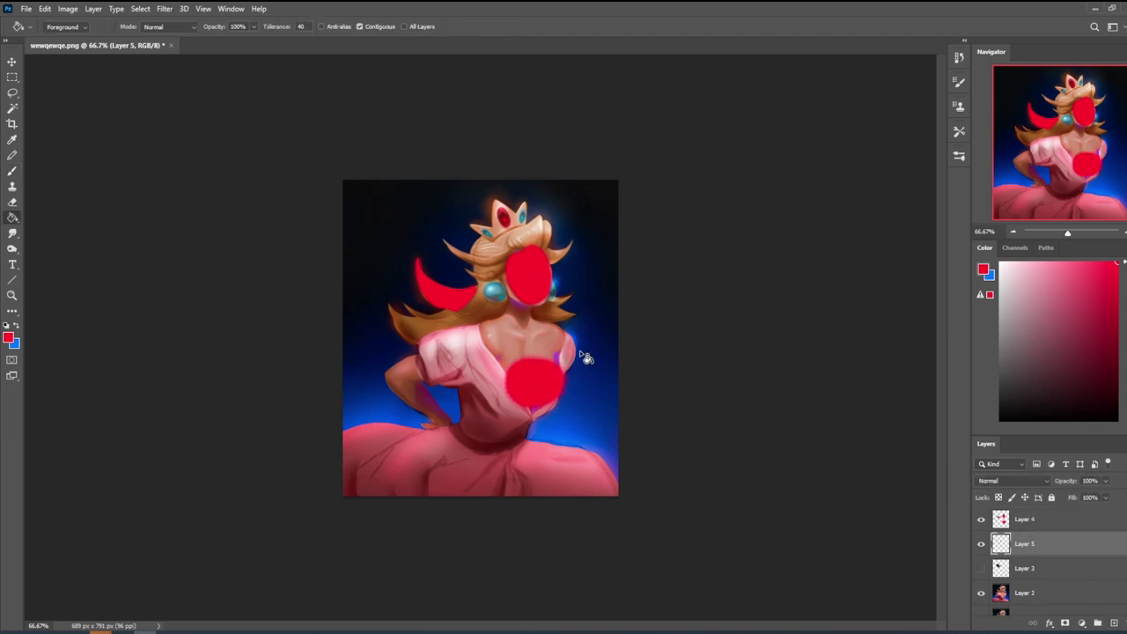
pyautogui.press('x')
pyautogui.click(596, 364)
pyautogui.press('b')
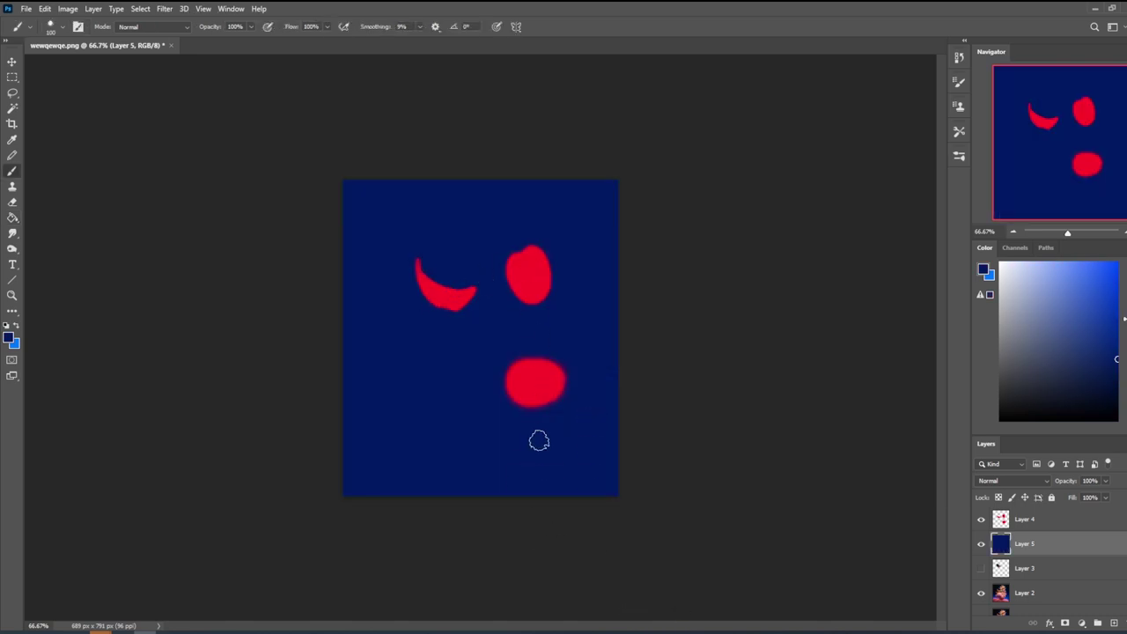
# Step: On the red marks layer, lasso the red crescent and scale it down
pyautogui.keyDown('ctrl'); pyautogui.click(467, 296); pyautogui.keyUp('ctrl')
pyautogui.keyDown('alt'); pyautogui.click(453, 295); pyautogui.keyUp('alt')
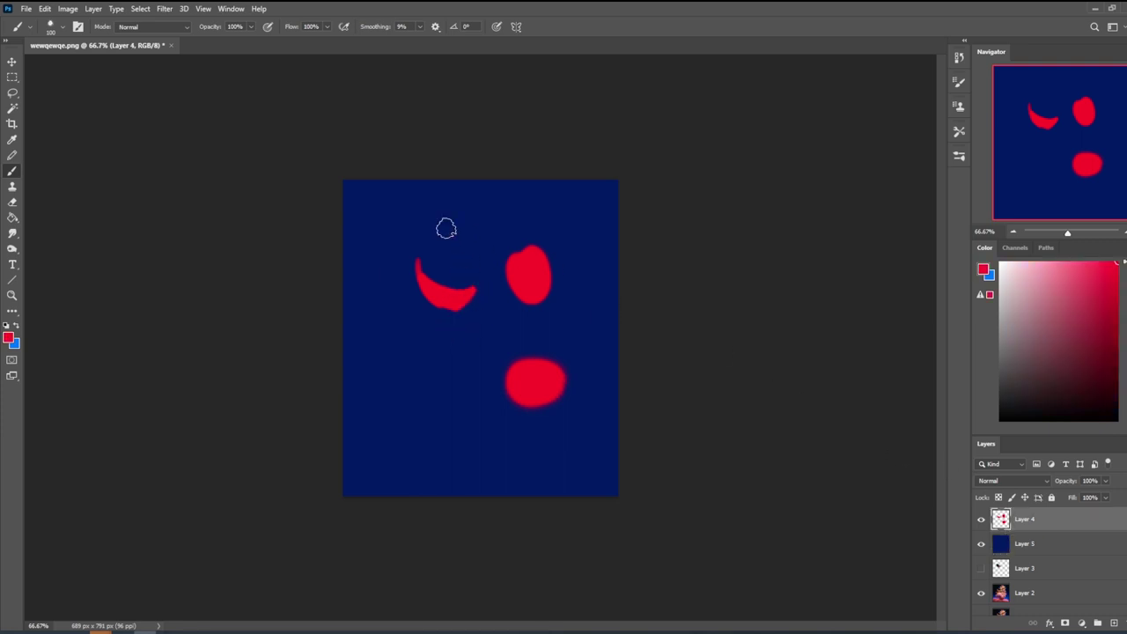
pyautogui.press('[')
pyautogui.press('[')
pyautogui.press('[')
pyautogui.press('l')
pyautogui.moveTo(484, 269); pyautogui.dragTo(485, 272)
pyautogui.hotkey('ctrl', 't')
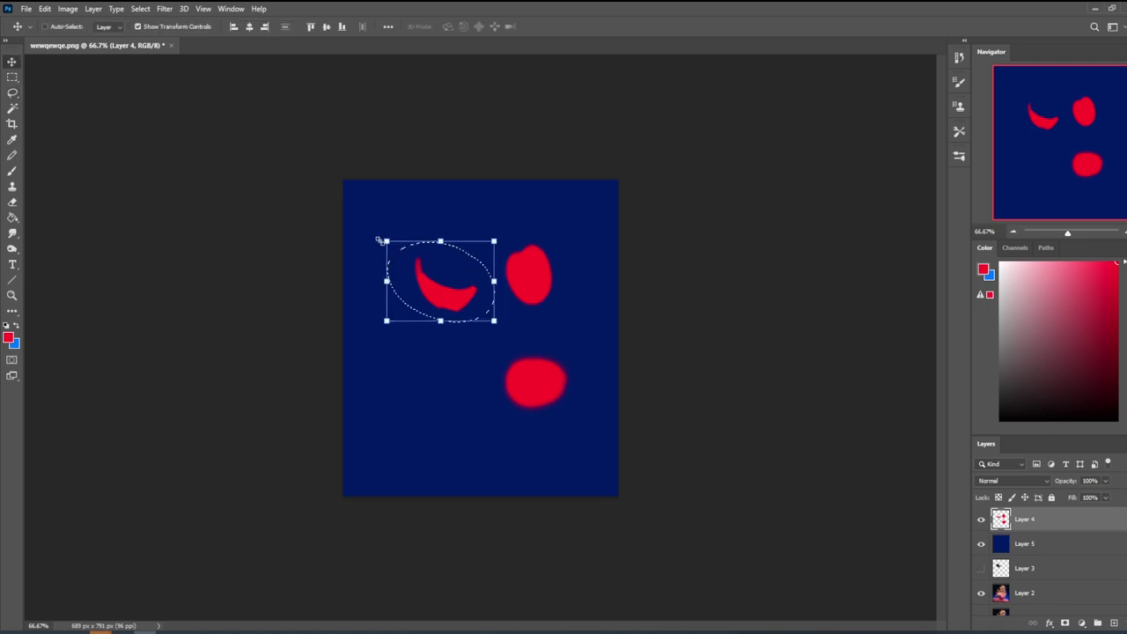
pyautogui.moveTo(381, 239); pyautogui.dragTo(444, 295)
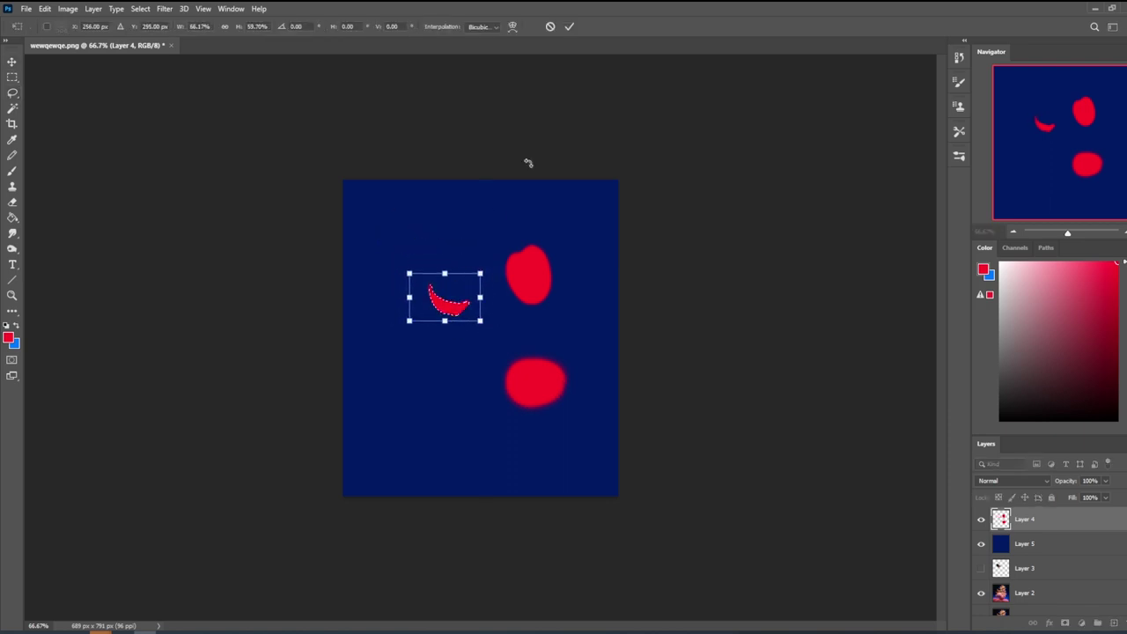
pyautogui.click(569, 27)
# Step: Deselect, paint red lines linking the blobs, then hide the red marks and navy layers
pyautogui.press('b')
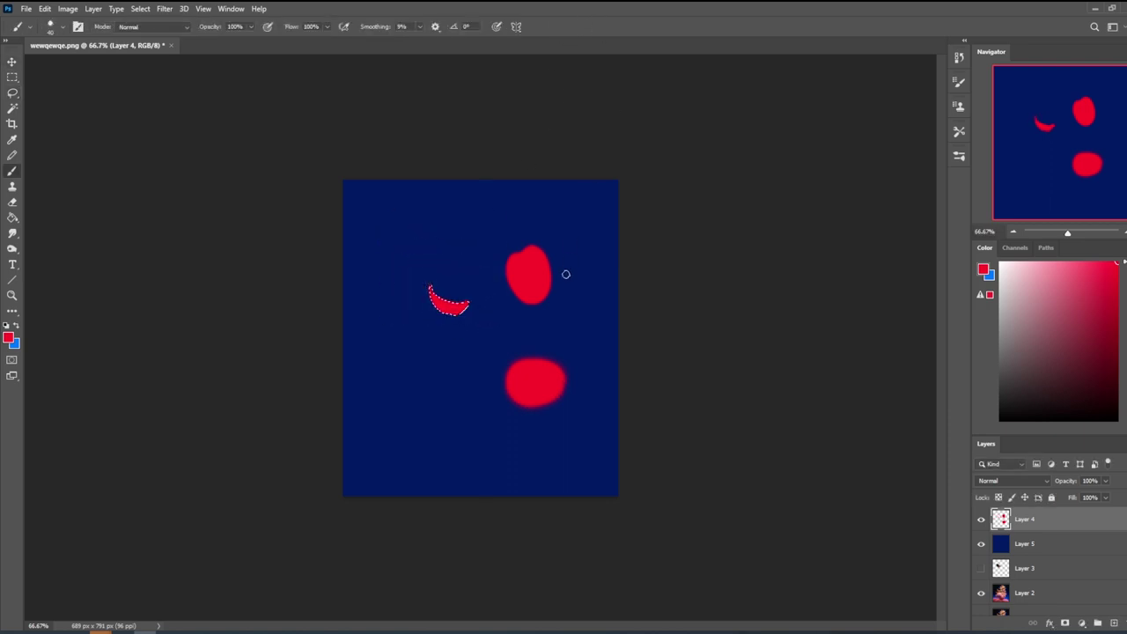
pyautogui.rightClick(535, 307)
pyautogui.click(542, 313)
pyautogui.moveTo(507, 229)
pyautogui.mouseDown()
pyautogui.moveTo(521, 264)
pyautogui.moveTo(459, 462)
pyautogui.mouseUp()
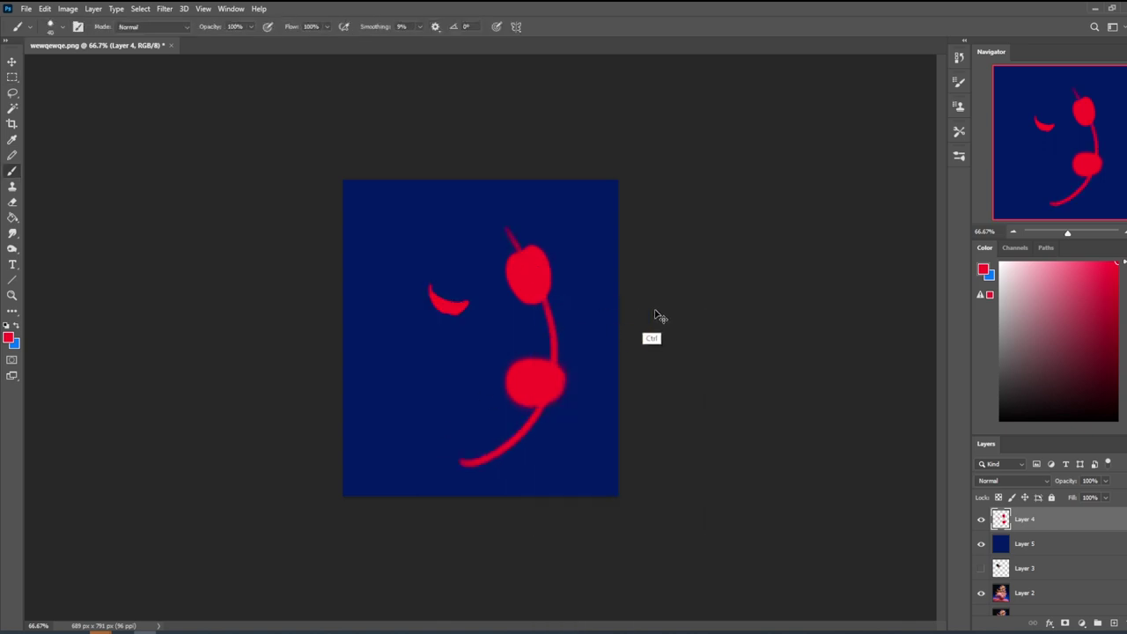
pyautogui.click(981, 519)
pyautogui.click(982, 544)
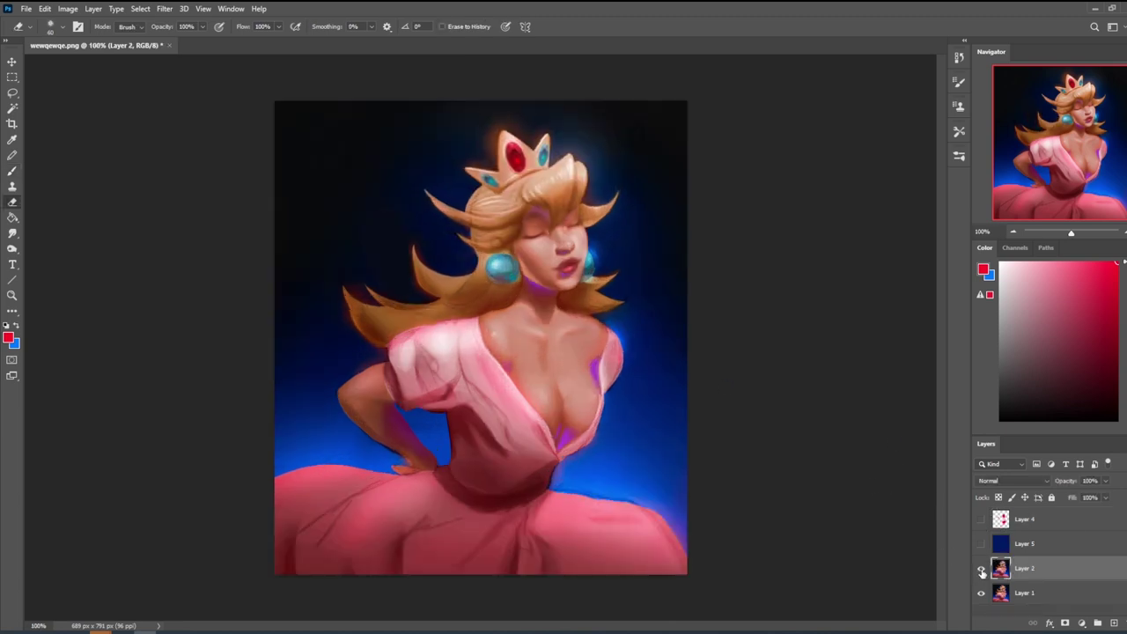
pyautogui.click(982, 570)
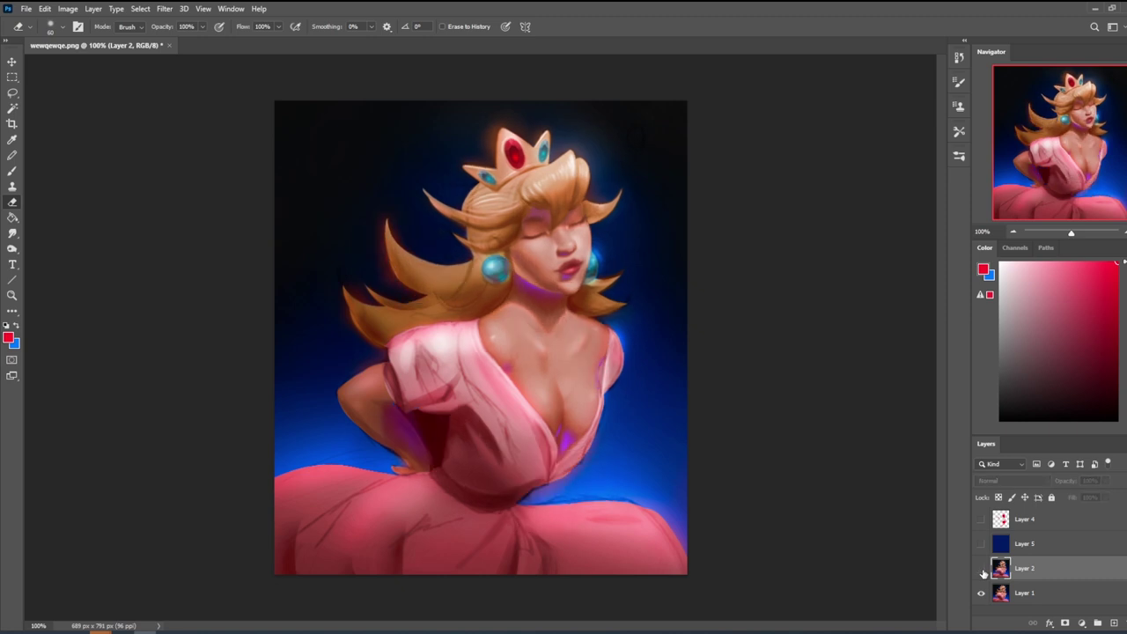
pyautogui.click(982, 570)
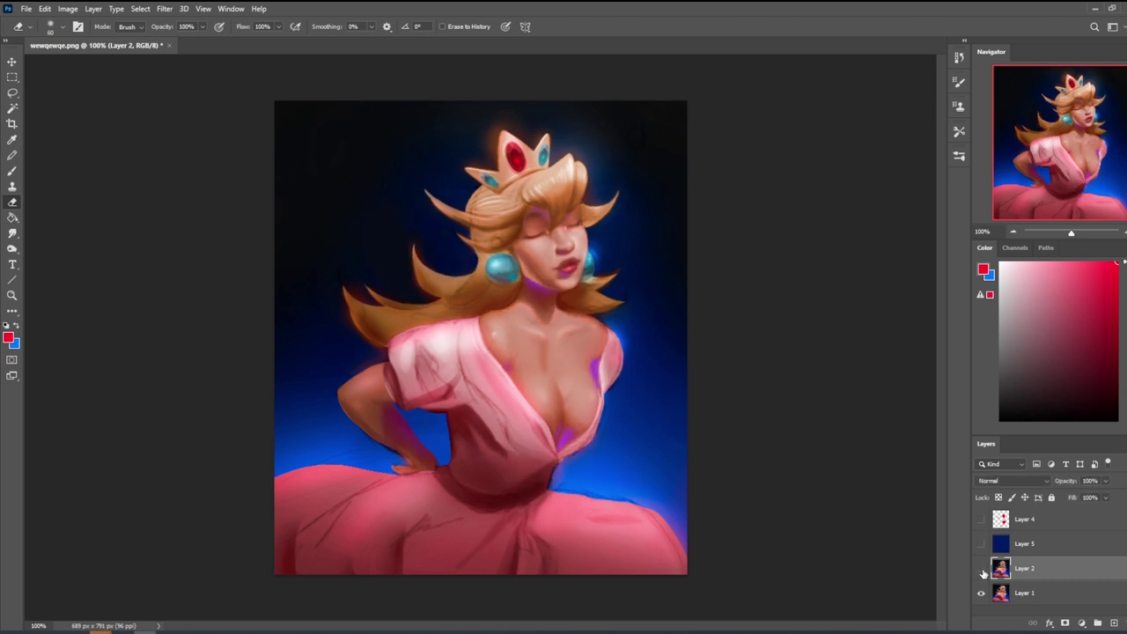
pyautogui.click(982, 570)
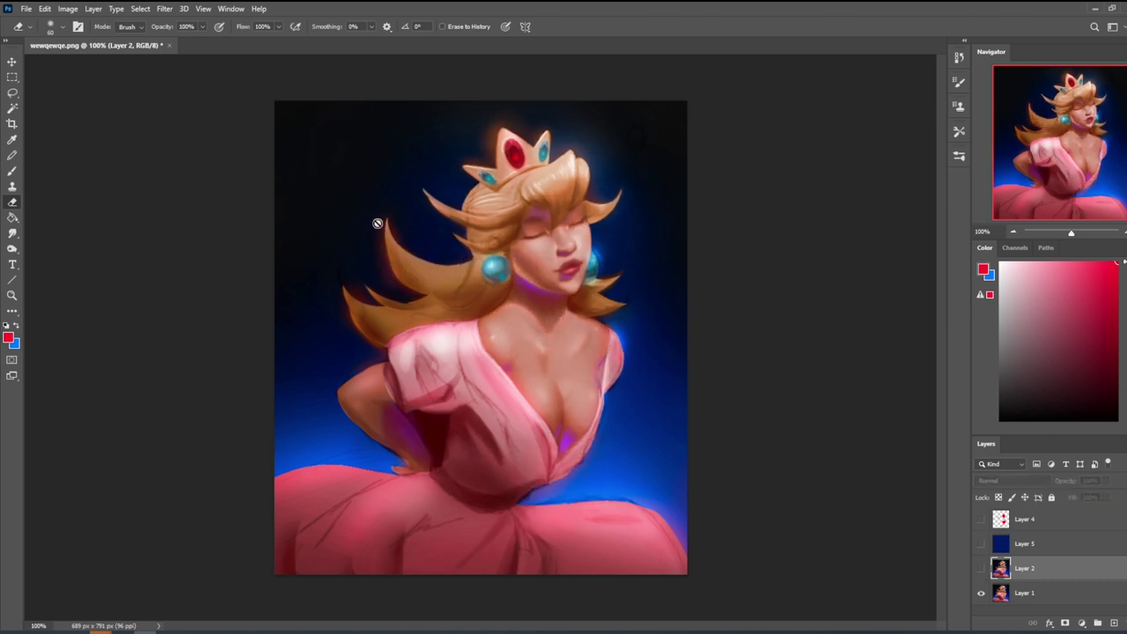
pyautogui.click(982, 570)
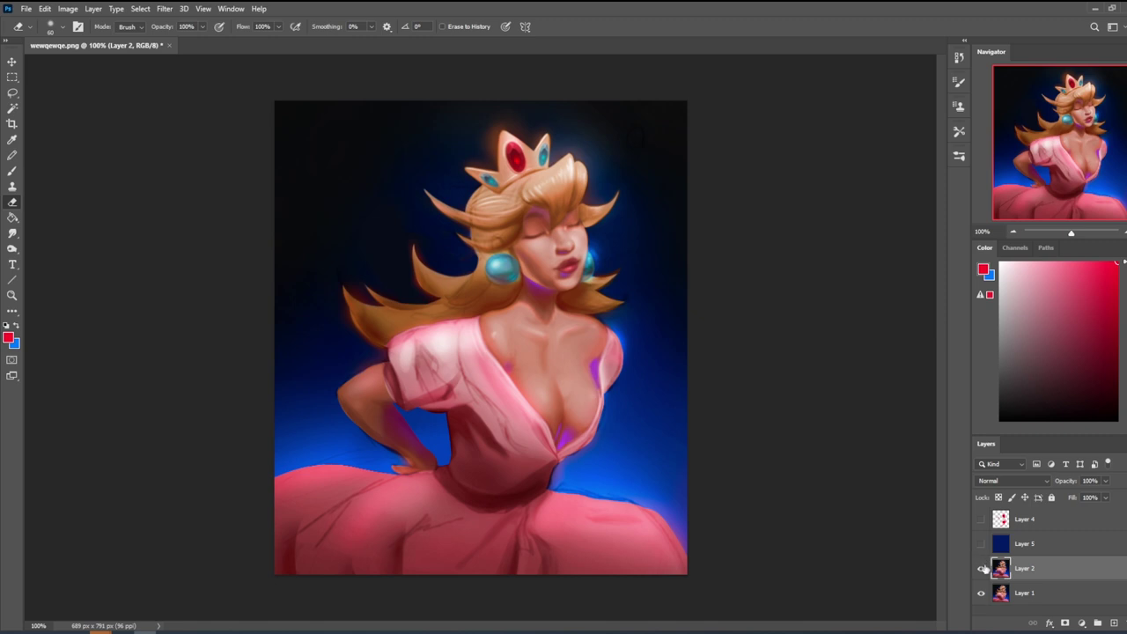
pyautogui.hotkey('ctrl', 'shift', 'x')
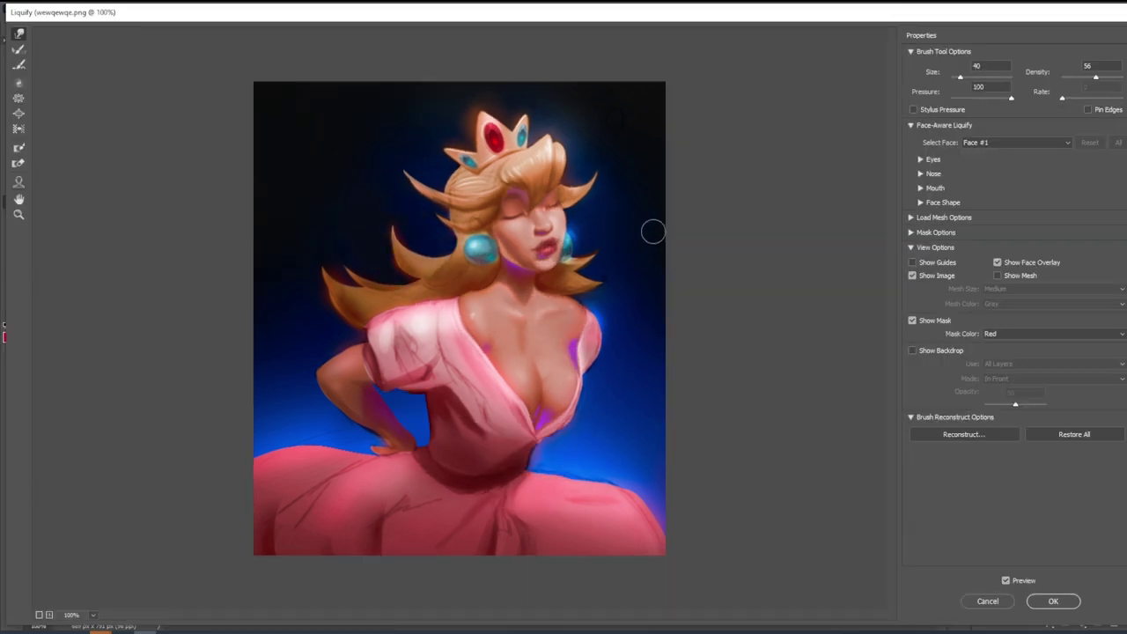
# Step: Close Liquify, check the crown against the red guide marks, and zoom to 100%
pyautogui.press('Escape')
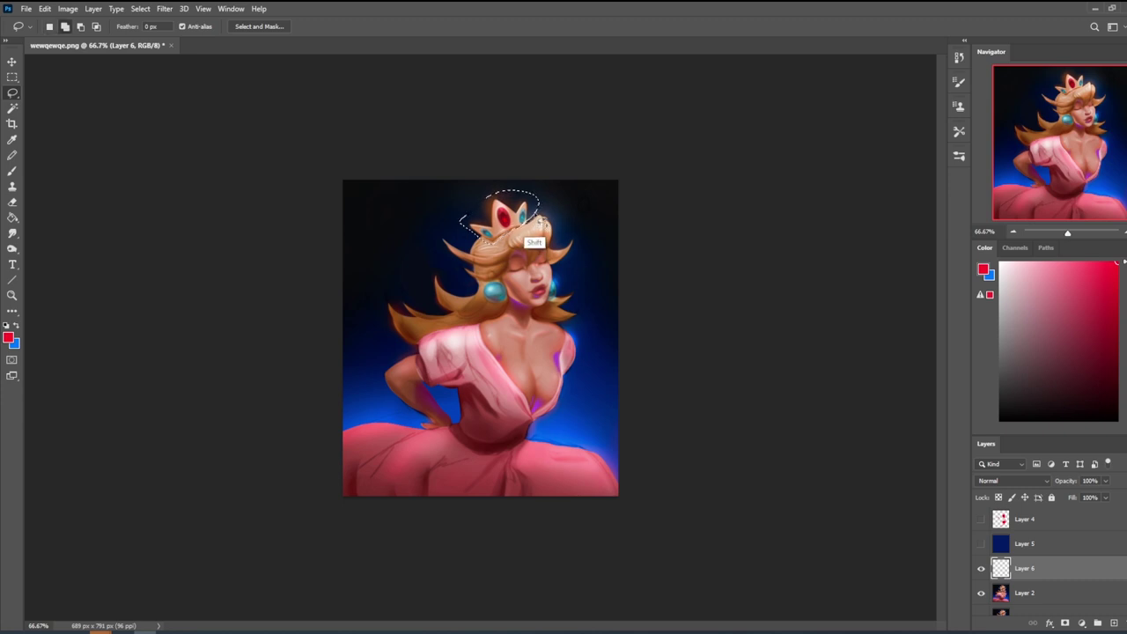
pyautogui.click(981, 519)
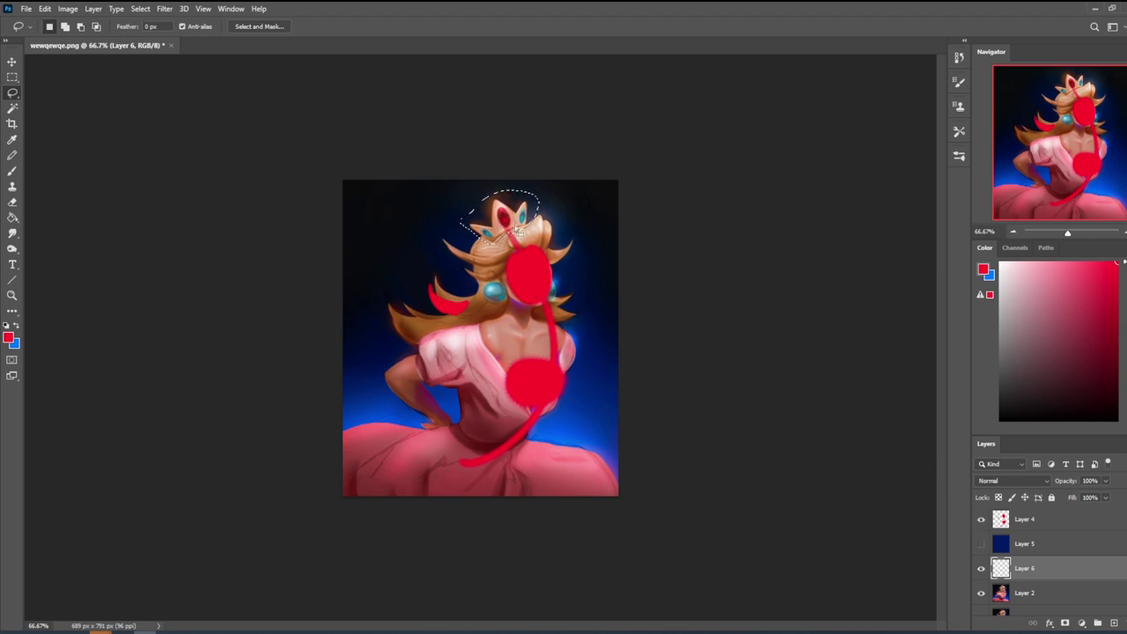
pyautogui.click(981, 519)
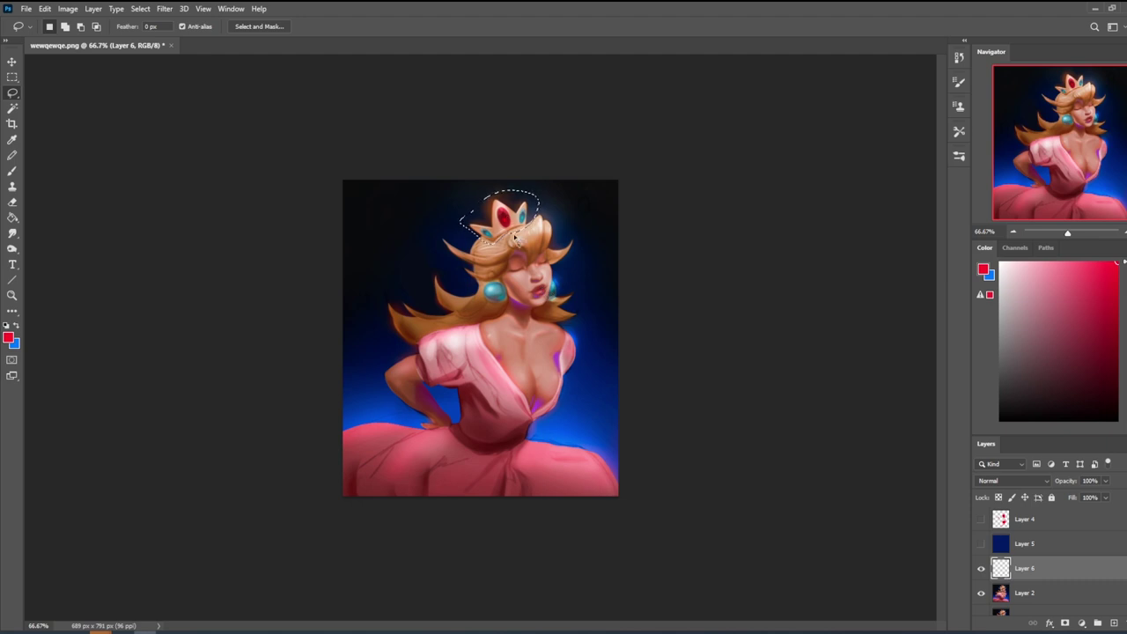
pyautogui.hotkey('ctrl', '+')
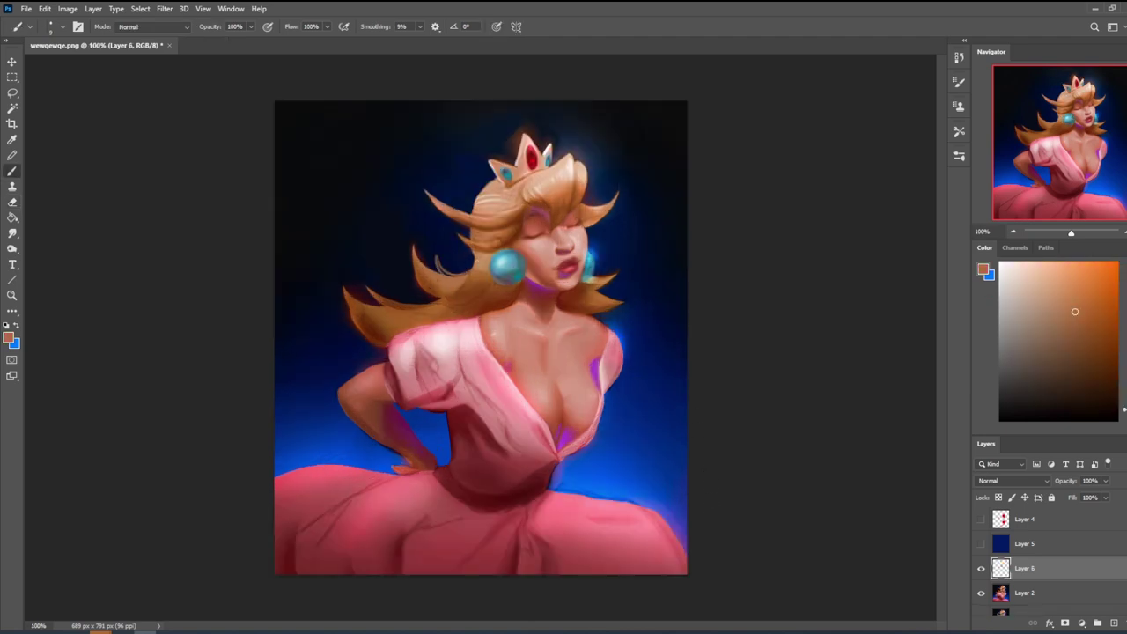
# Step: Sample a darker orange from the hair and apply a Liquify warp to the painting
pyautogui.keyDown('alt'); pyautogui.click(461, 311); pyautogui.keyUp('alt')
pyautogui.keyDown('alt'); pyautogui.click(418, 305); pyautogui.keyUp('alt')
pyautogui.keyDown('alt'); pyautogui.click(376, 360); pyautogui.keyUp('alt')
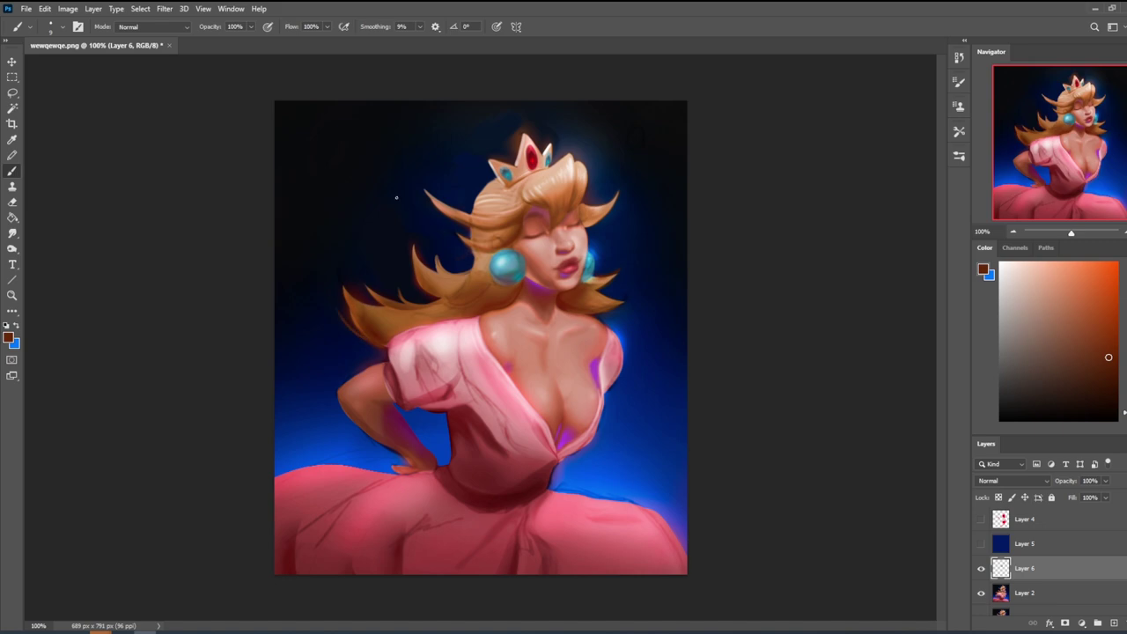
pyautogui.hotkey('shift', 'ctrl', 'x')
pyautogui.click(1056, 602)
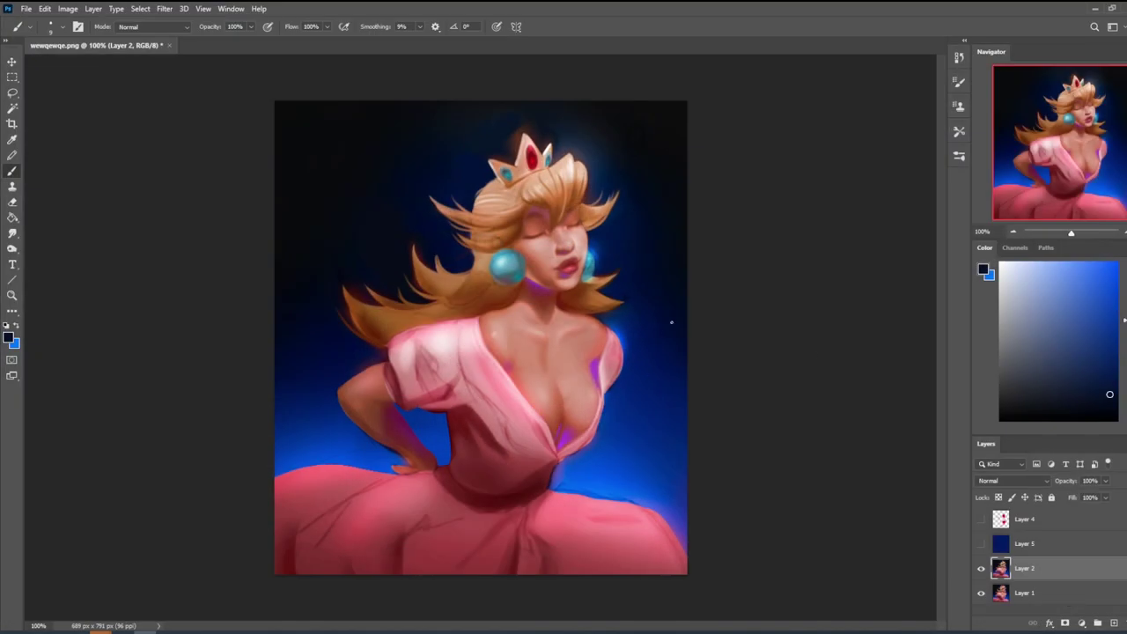
# Step: Add a new empty layer and set up a 500 px soft brush painting white
pyautogui.click(1113, 624)
pyautogui.rightClick(599, 230)
pyautogui.click(669, 427)
pyautogui.click(650, 407)
pyautogui.click(816, 141)
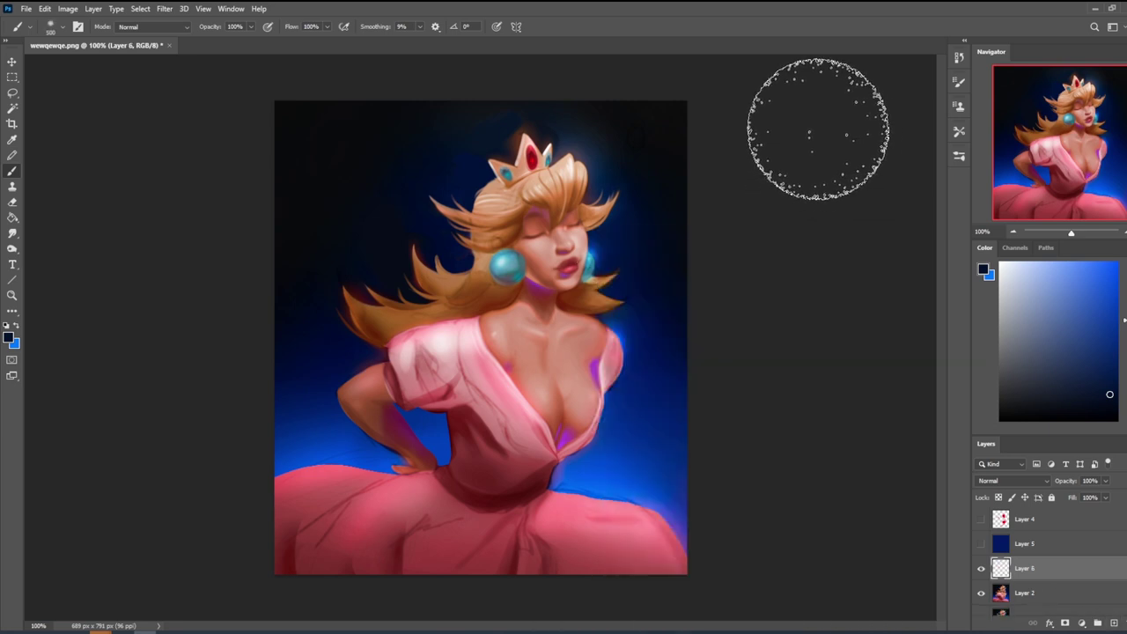
pyautogui.keyDown('alt'); pyautogui.click(574, 422); pyautogui.keyUp('alt')
pyautogui.moveTo(1004, 266); pyautogui.dragTo(993, 233)
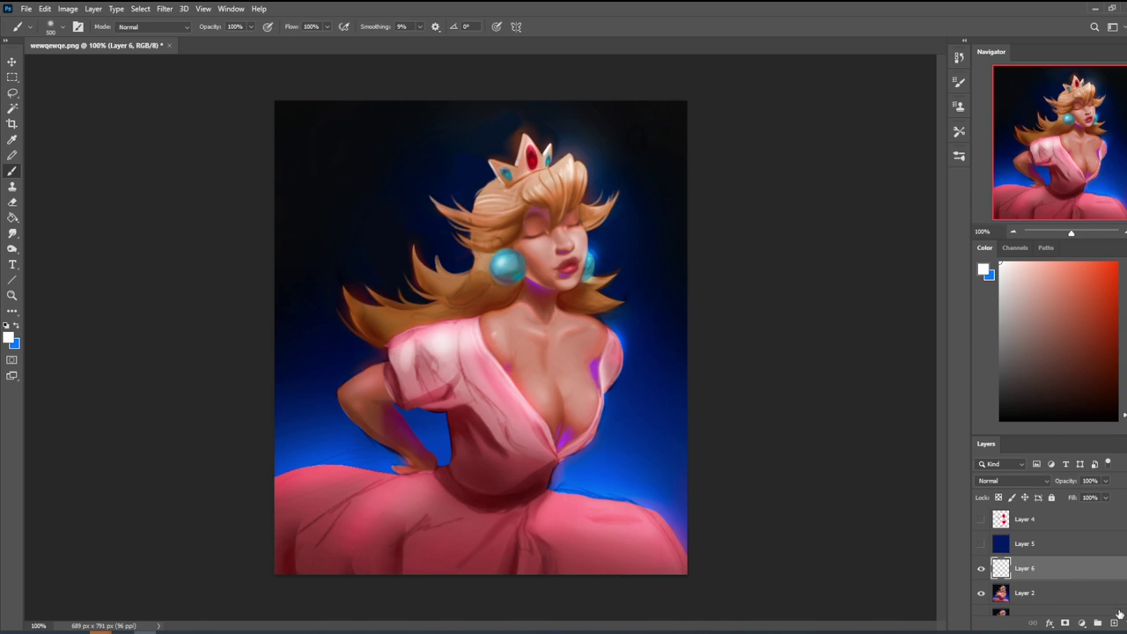
# Step: On a new highlight layer, set the brush to 300 then 125 px at 53% opacity
pyautogui.click(1114, 623)
pyautogui.press('[')
pyautogui.press('[')
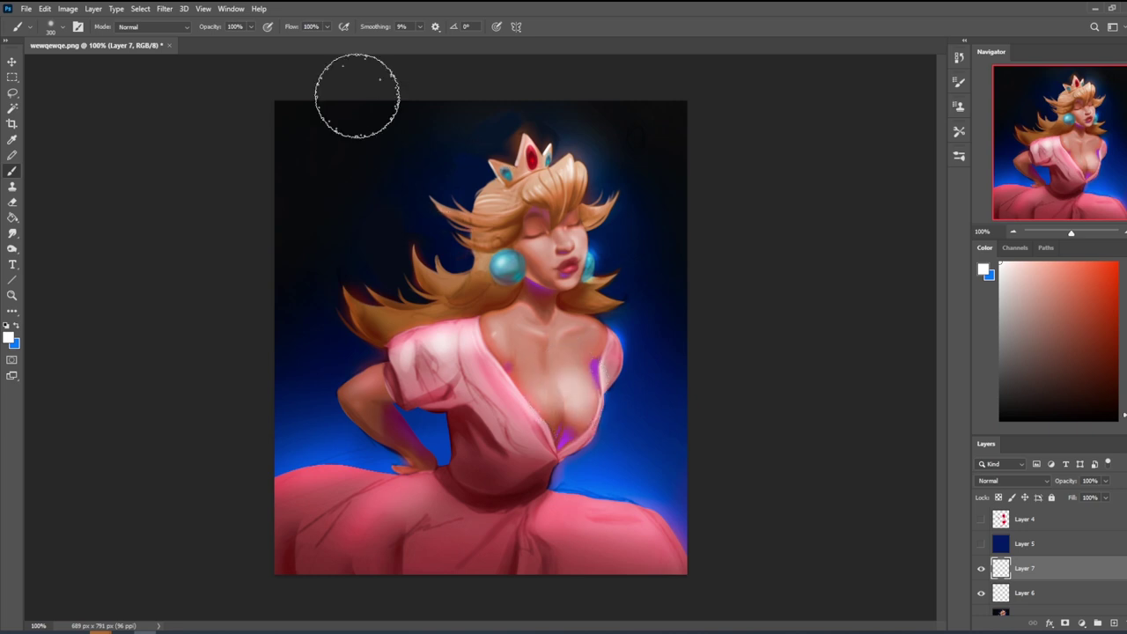
pyautogui.moveTo(251, 27); pyautogui.dragTo(230, 42)
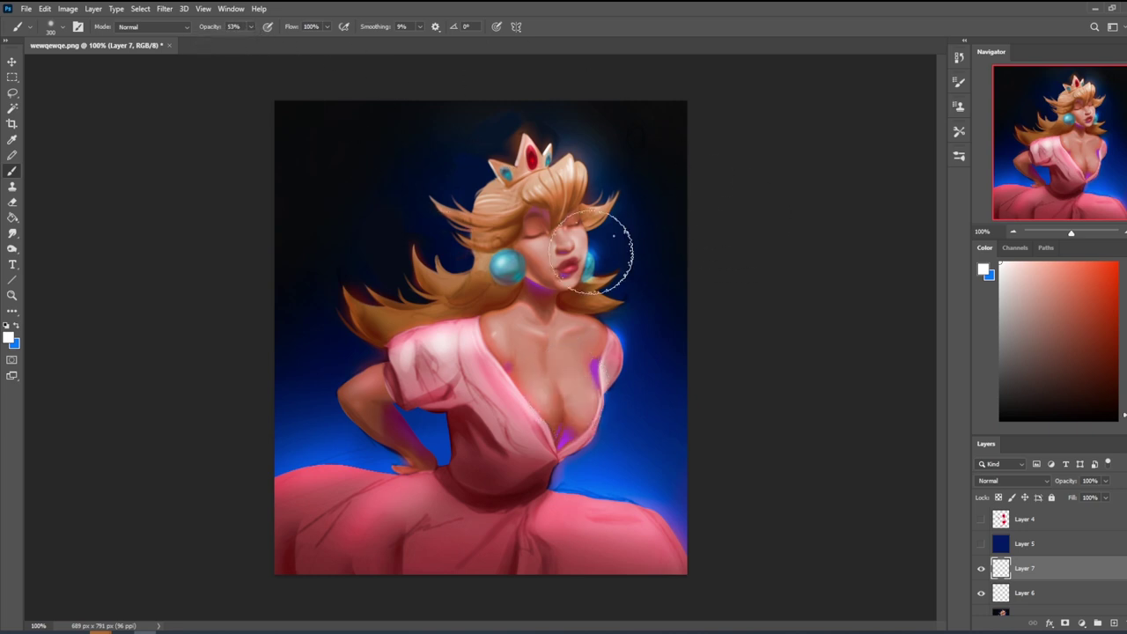
pyautogui.press('[')
pyautogui.press('[')
pyautogui.press('[')
pyautogui.press('[')
pyautogui.press('[')
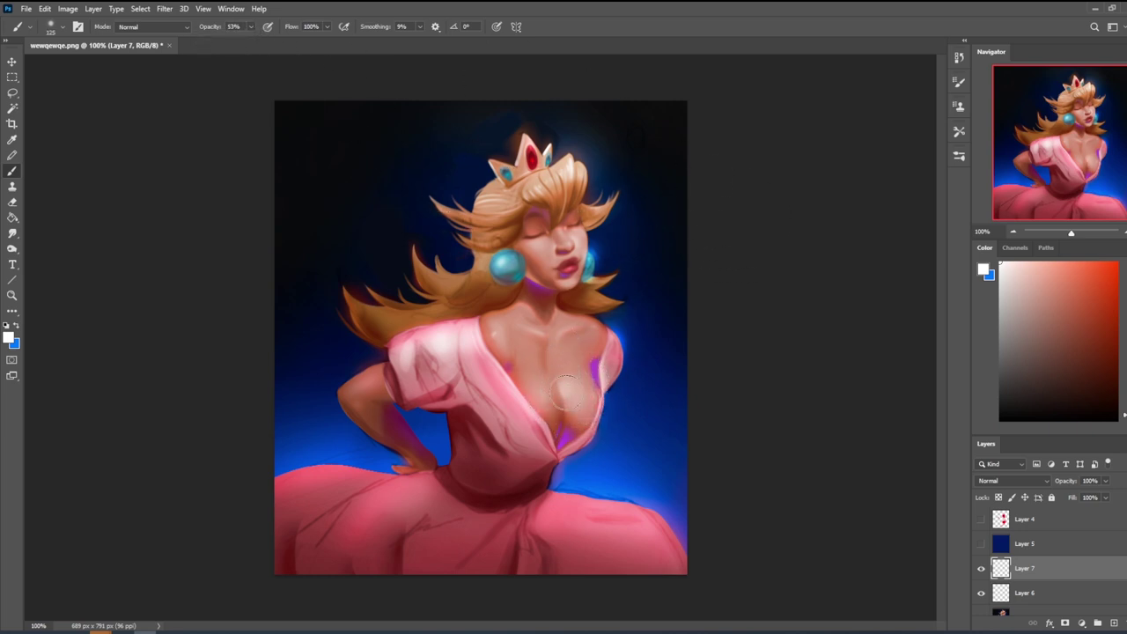
pyautogui.press('e')
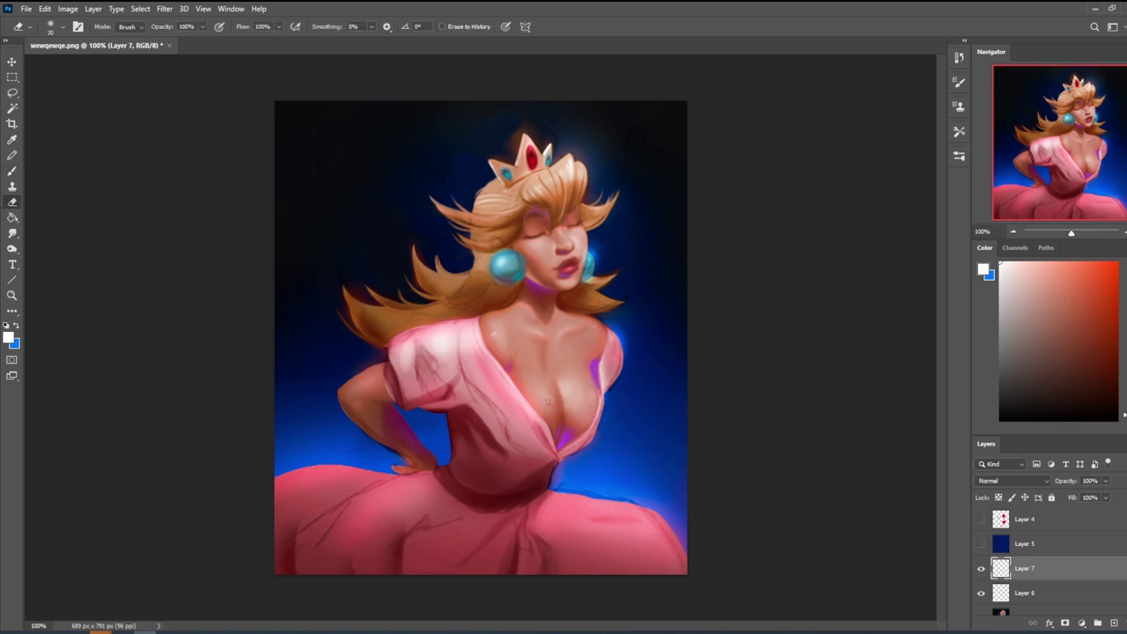
pyautogui.press('b')
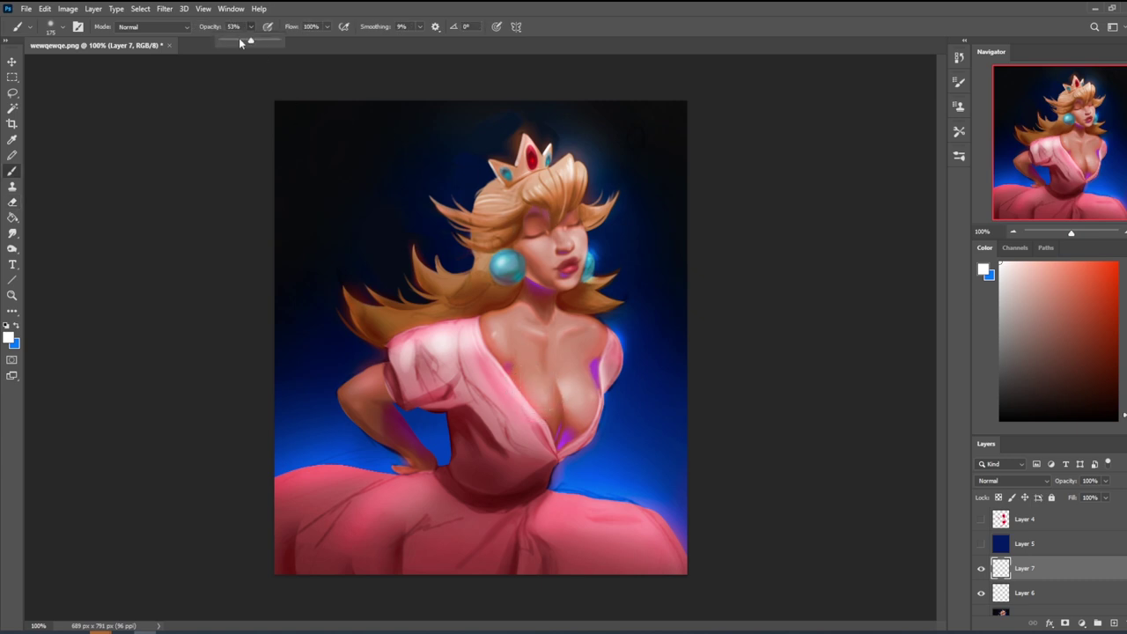
# Step: Lower opacity to 30%, lighten the left eyelid in Lighten mode, and erase excess glow
pyautogui.click(543, 392)
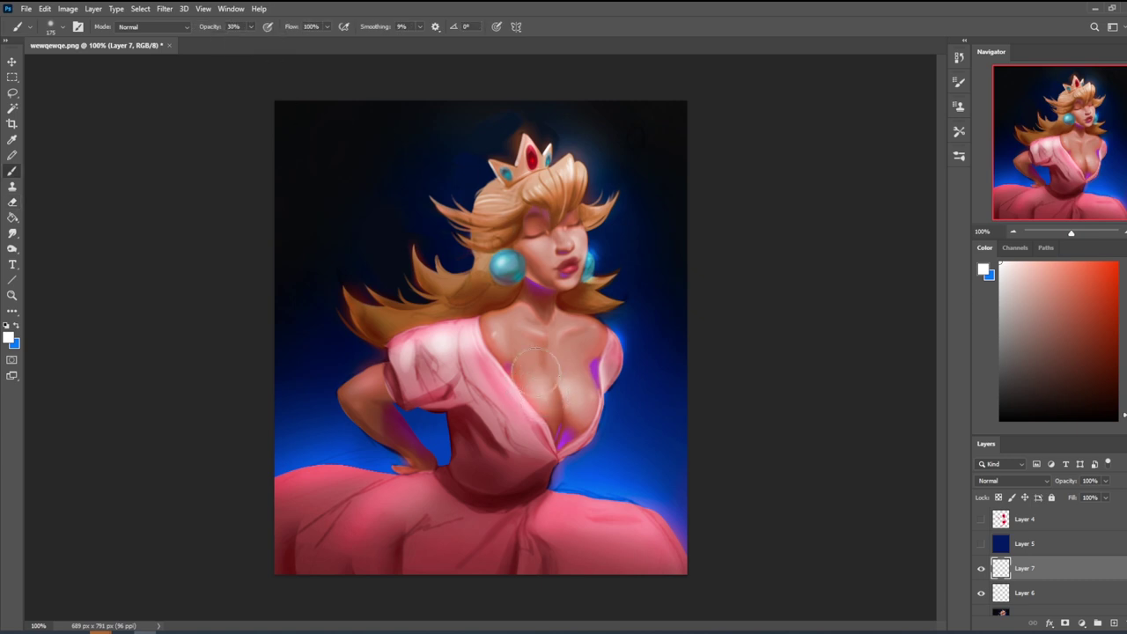
pyautogui.press('e')
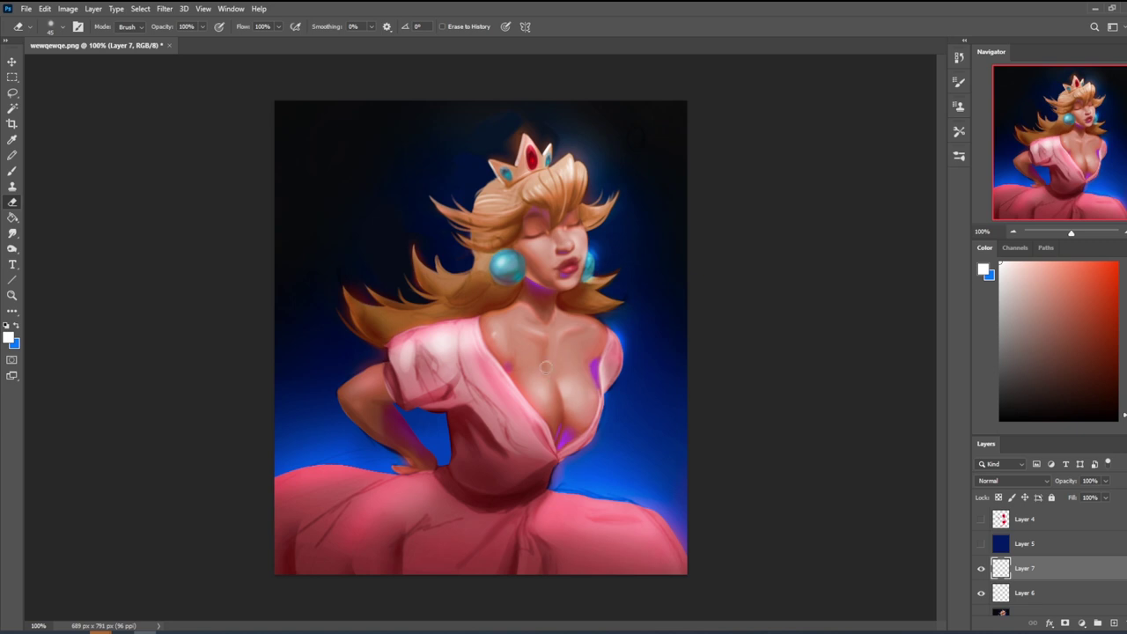
pyautogui.press('b')
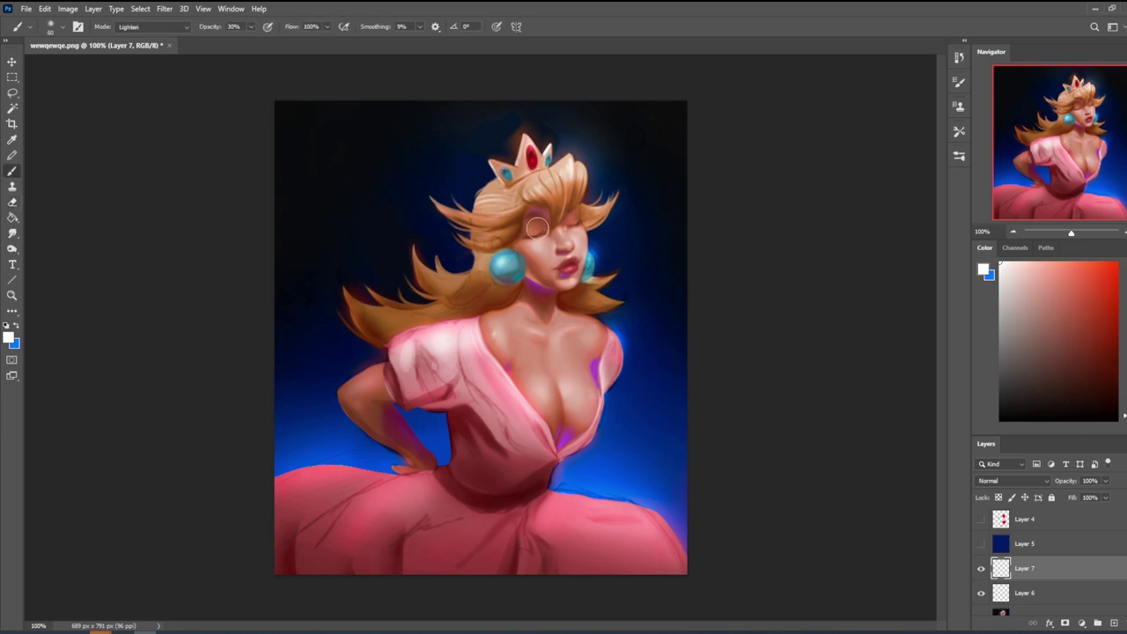
pyautogui.moveTo(536, 228); pyautogui.dragTo(534, 228)
pyautogui.press('e')
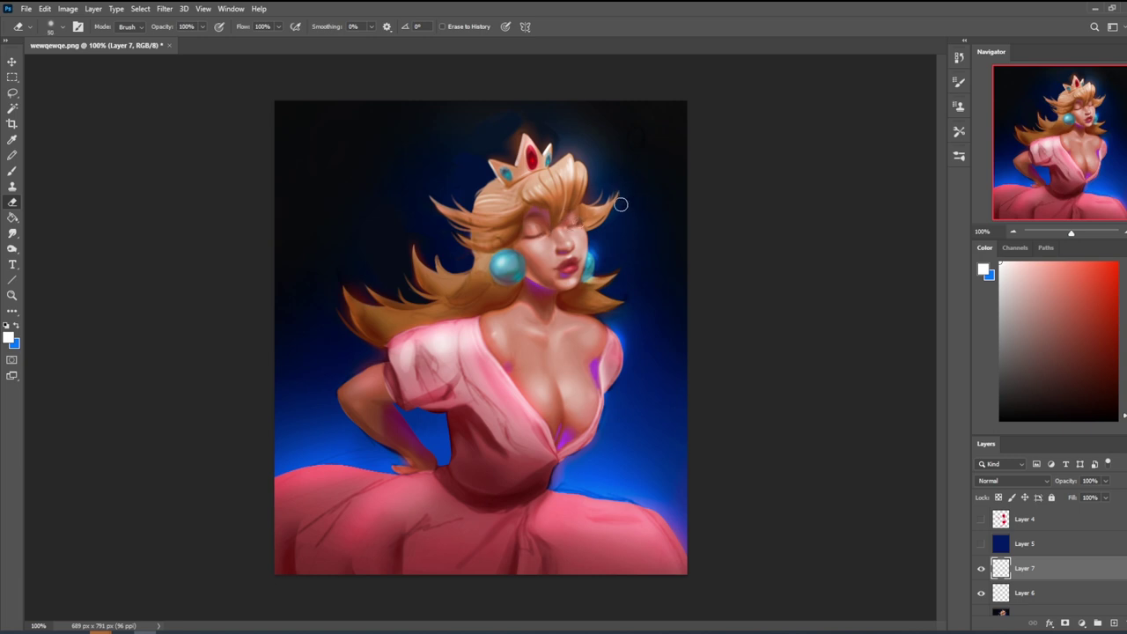
pyautogui.rightClick(1080, 581)
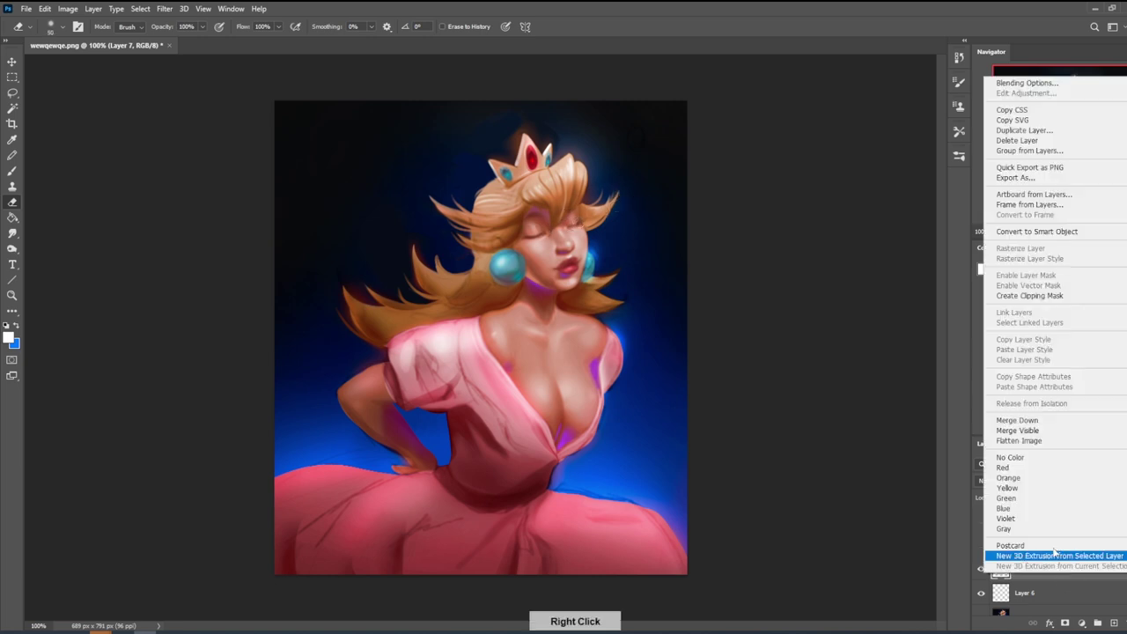
# Step: Merge the highlight layer down, test-dodge the hair beside the crown, then undo
pyautogui.click(1026, 441)
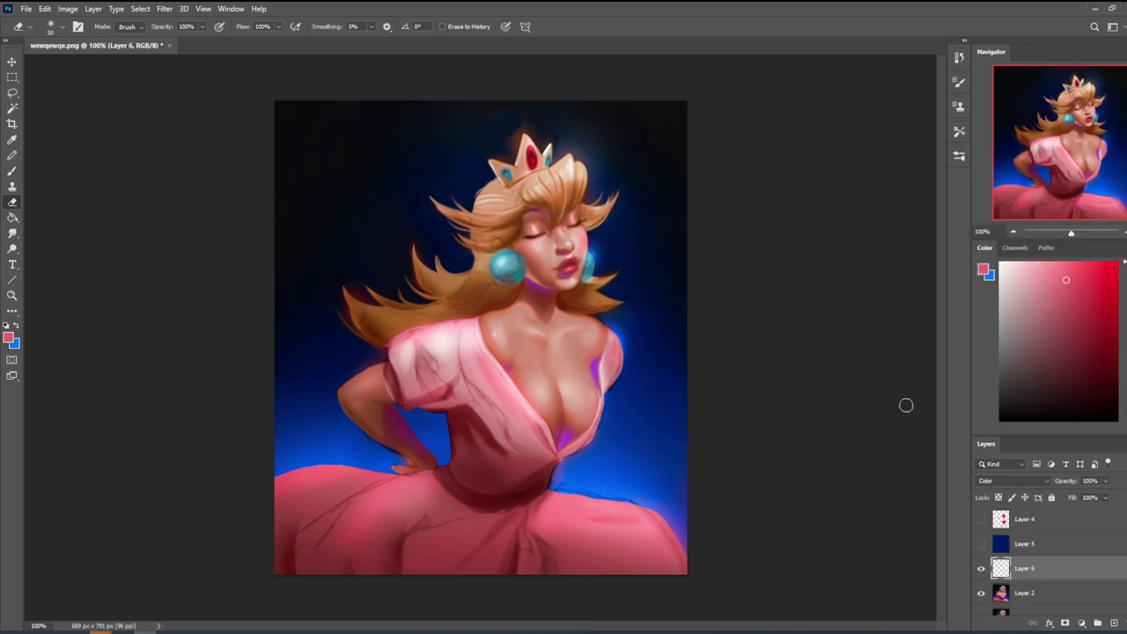
pyautogui.rightClick(1009, 572)
pyautogui.click(1028, 422)
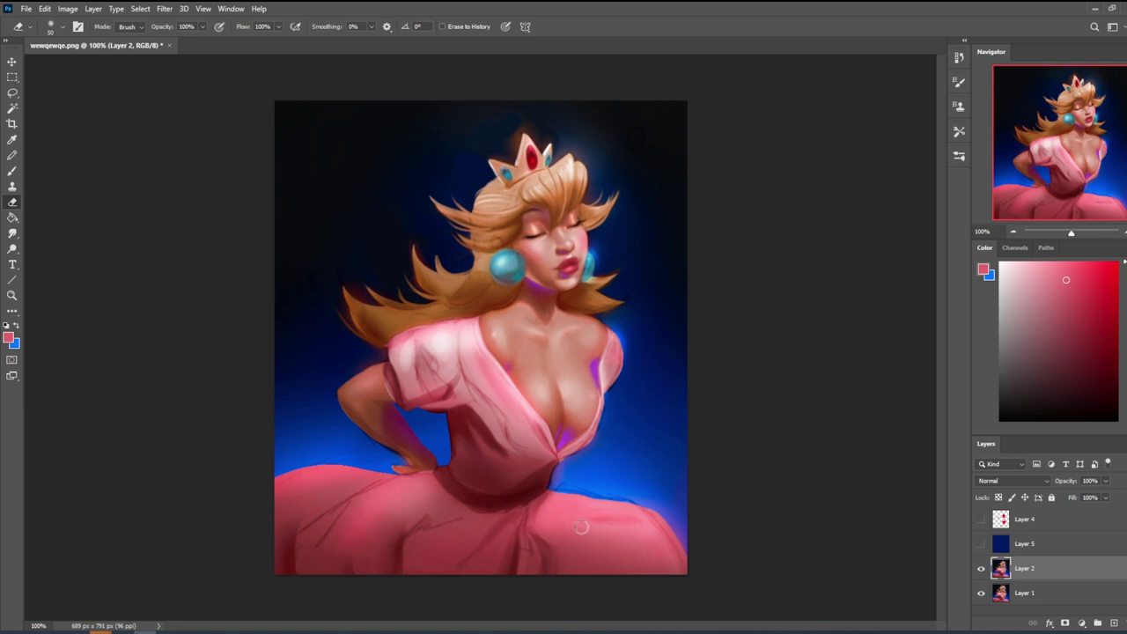
pyautogui.click(12, 249)
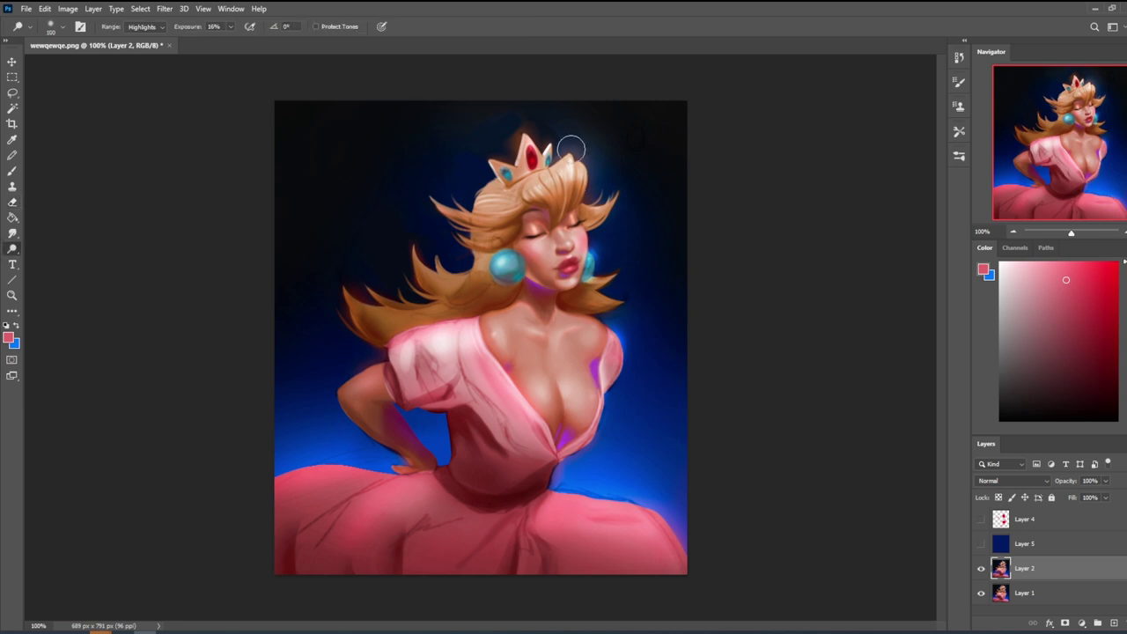
pyautogui.moveTo(568, 161)
pyautogui.mouseDown()
pyautogui.moveTo(553, 176)
pyautogui.moveTo(576, 154)
pyautogui.mouseUp()
pyautogui.hotkey('ctrl', 'z')
pyautogui.hotkey('ctrl', 'z')
pyautogui.hotkey('ctrl', 'z')
pyautogui.hotkey('ctrl', 'z')
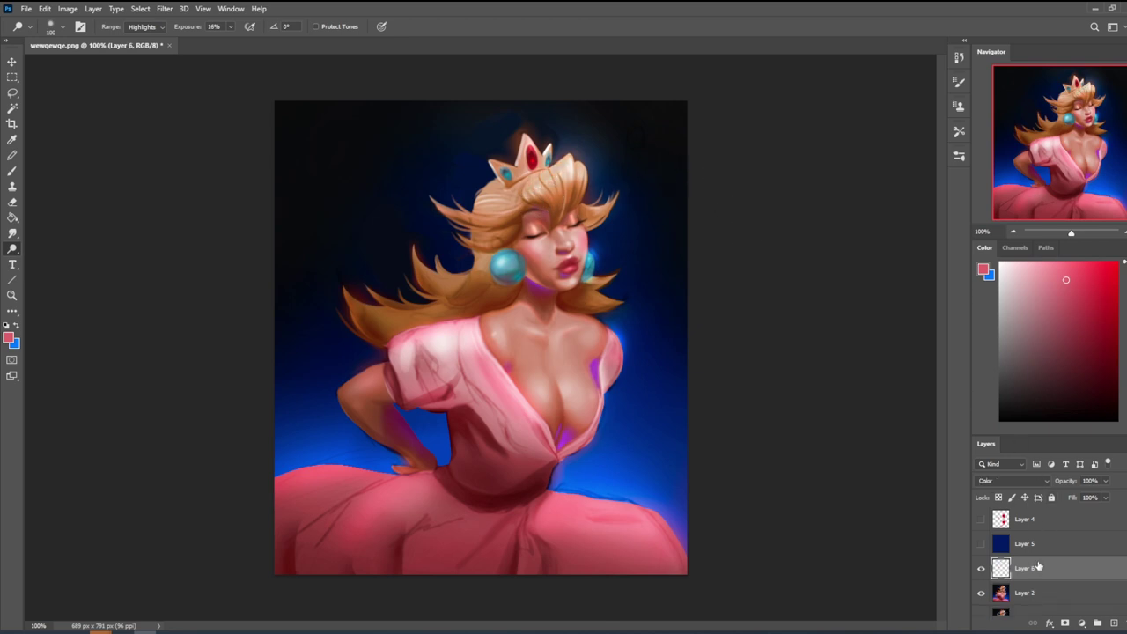
# Step: Merge Layer 6 into Layer 2 copy and dodge the hair around the crown
pyautogui.rightClick(1039, 566)
pyautogui.click(1029, 415)
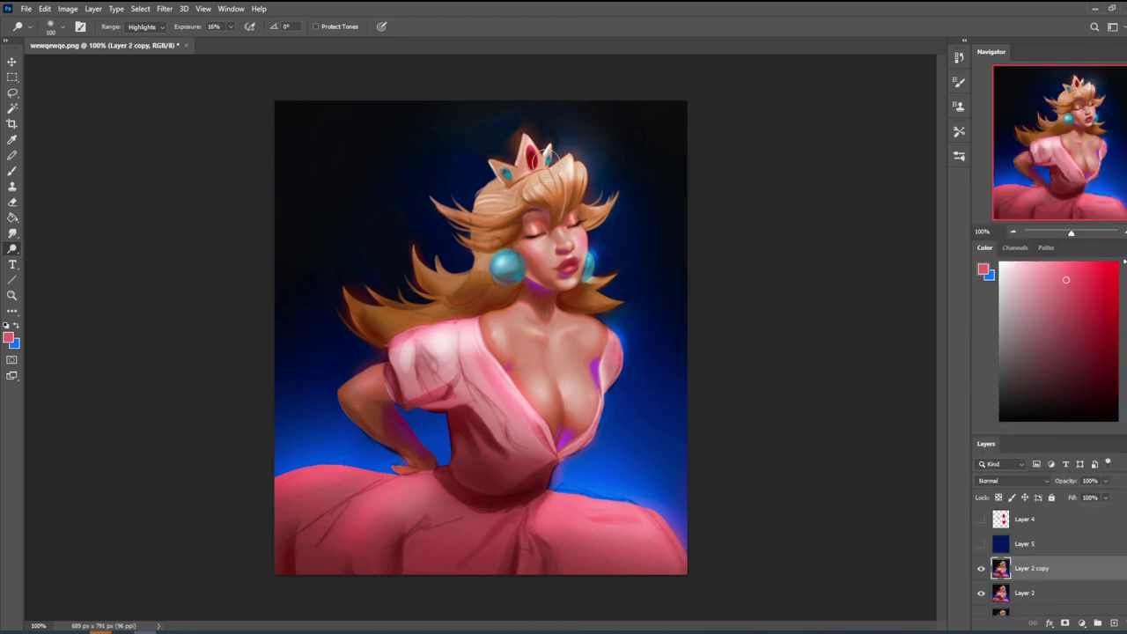
pyautogui.moveTo(547, 157)
pyautogui.mouseDown()
pyautogui.moveTo(528, 194)
pyautogui.moveTo(579, 131)
pyautogui.moveTo(529, 189)
pyautogui.mouseUp()
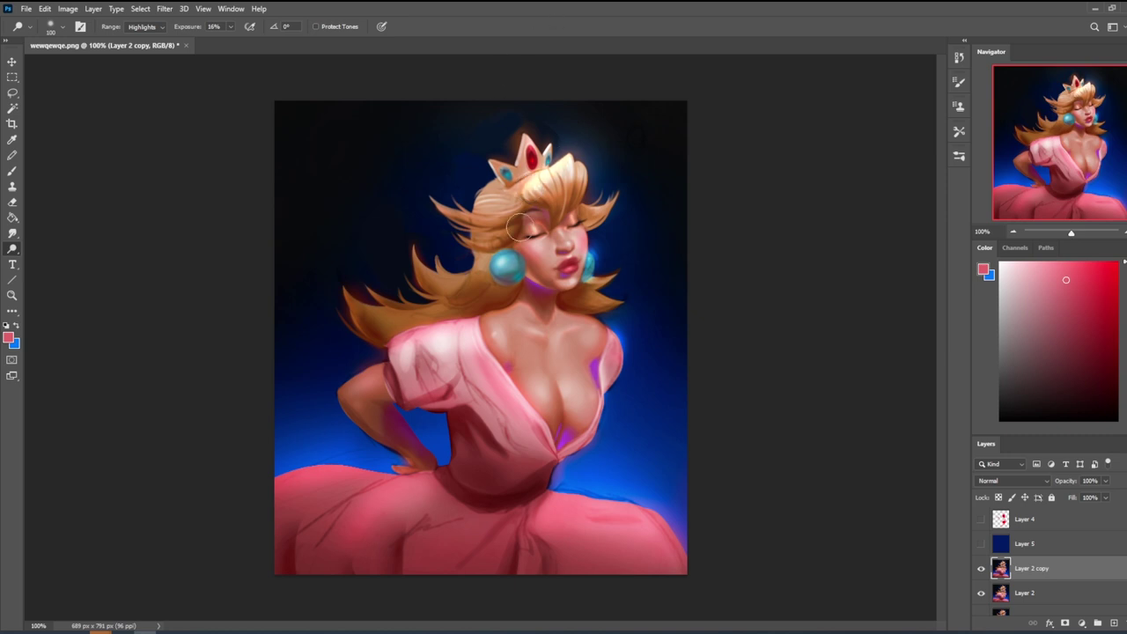
pyautogui.moveTo(589, 145)
pyautogui.mouseDown()
pyautogui.moveTo(572, 146)
pyautogui.moveTo(583, 168)
pyautogui.mouseUp()
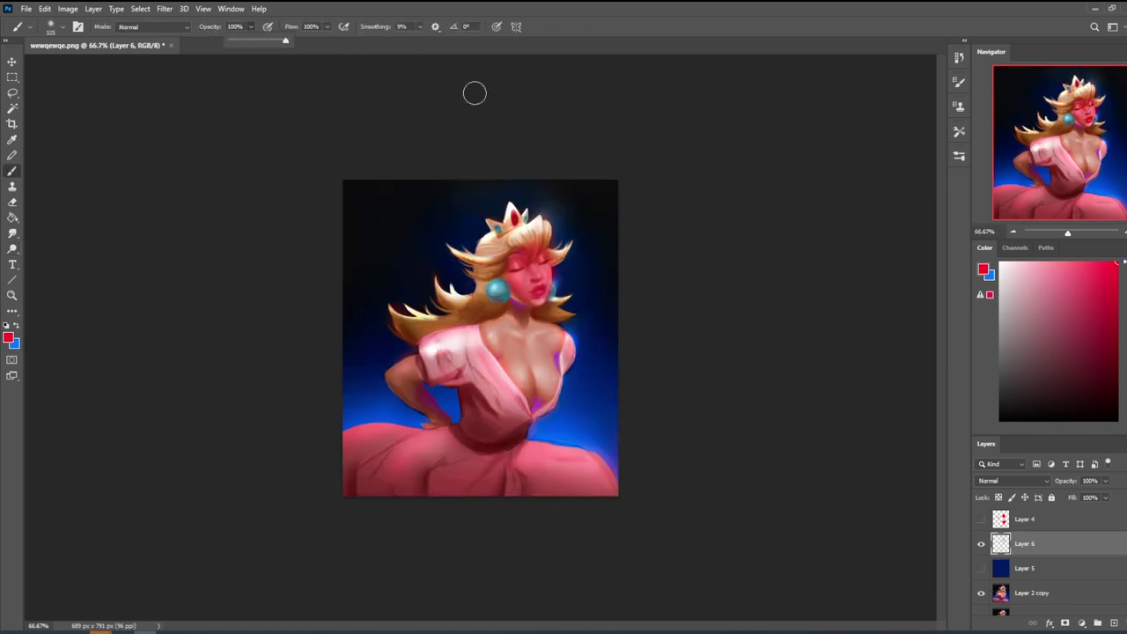
# Step: Paint red blobs over the face and chest with a 90 px brush
pyautogui.moveTo(531, 257)
pyautogui.mouseDown()
pyautogui.moveTo(530, 288)
pyautogui.moveTo(545, 285)
pyautogui.mouseUp()
pyautogui.press('[')
pyautogui.press('[')
pyautogui.moveTo(538, 388)
pyautogui.mouseDown()
pyautogui.moveTo(532, 377)
pyautogui.moveTo(530, 387)
pyautogui.mouseUp()
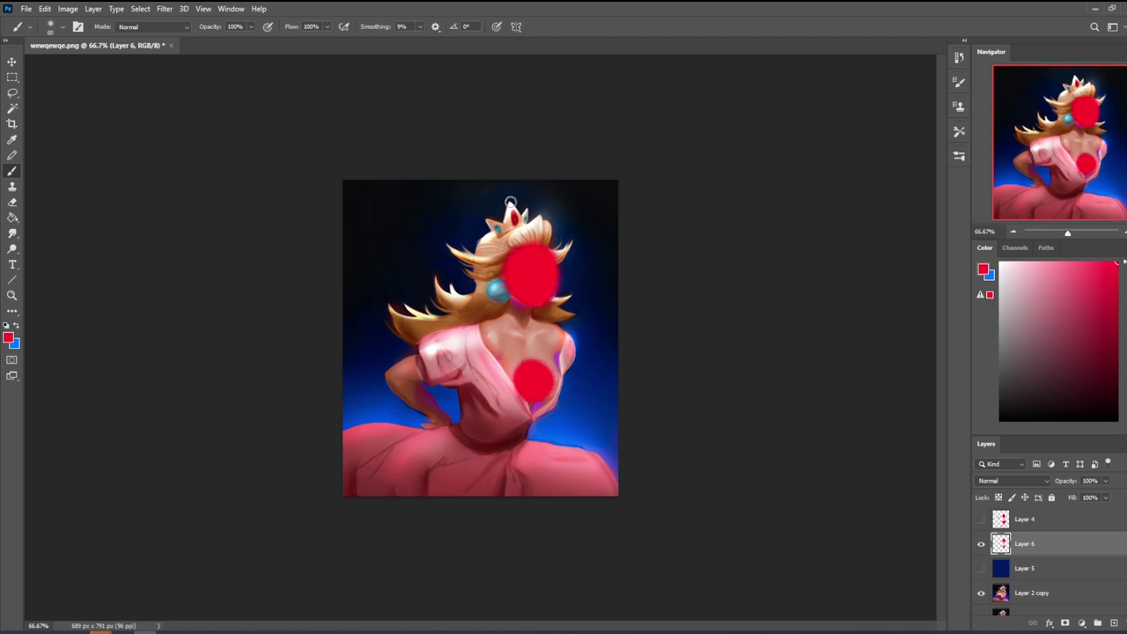
# Step: Add a small 50 px red blob on the crown, show the blue layer, and undo a trial move
pyautogui.press('[')
pyautogui.press('[')
pyautogui.press('[')
pyautogui.press('[')
pyautogui.moveTo(511, 210); pyautogui.dragTo(516, 222)
pyautogui.click(981, 568)
pyautogui.press('v')
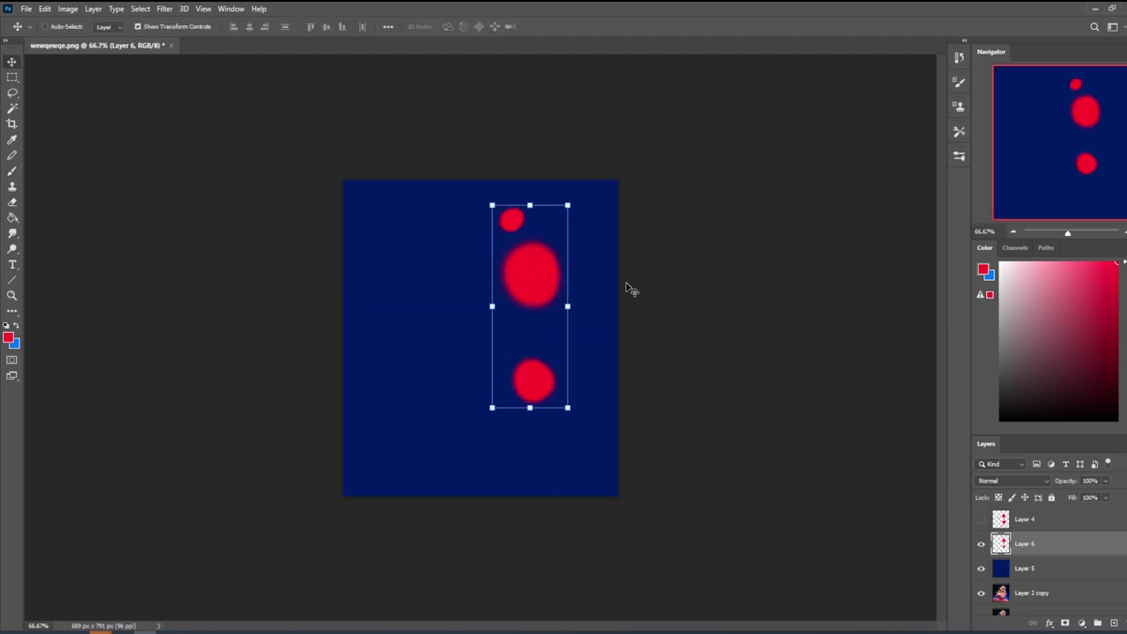
pyautogui.moveTo(542, 288); pyautogui.dragTo(496, 301)
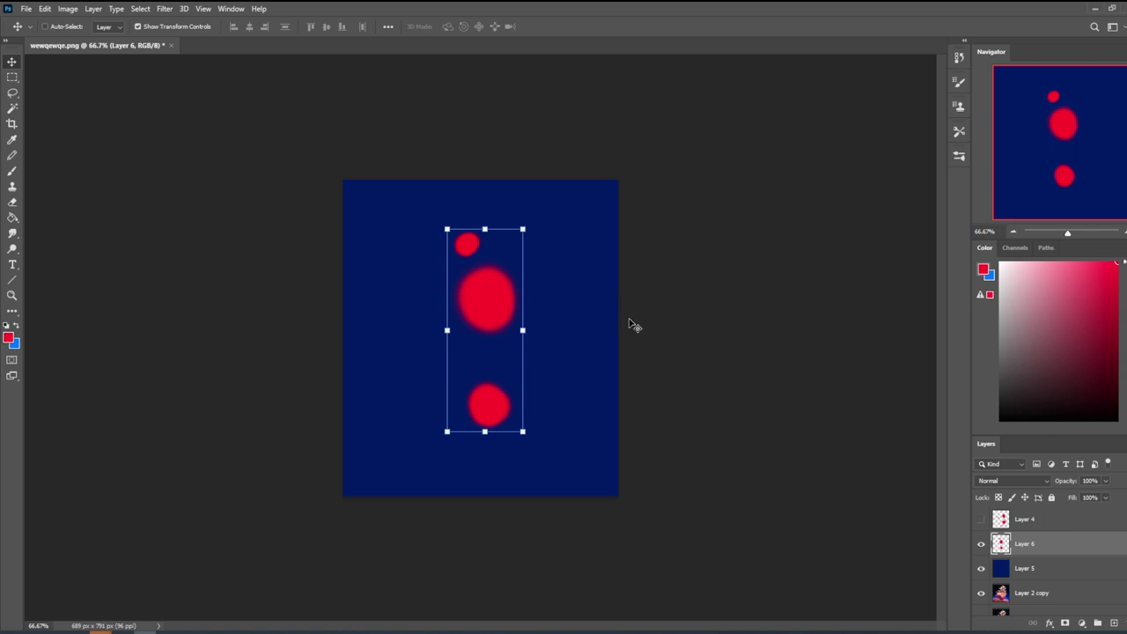
pyautogui.press('b')
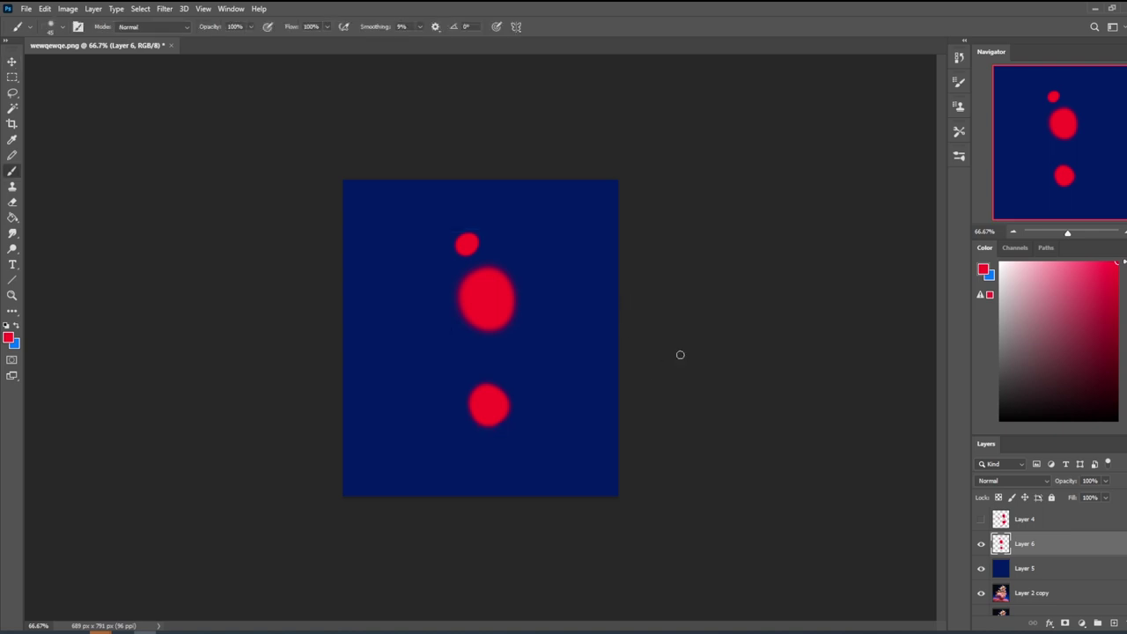
pyautogui.hotkey('ctrl', 'z')
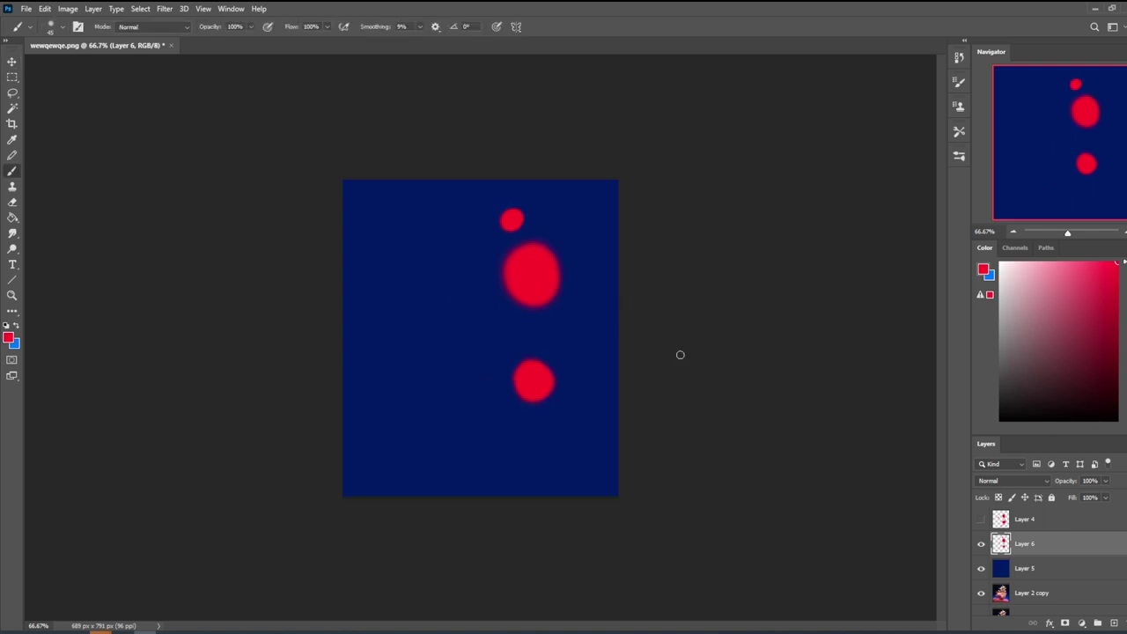
# Step: Move the red blobs, rotate them about 35°, enlarge them, and commit the transform
pyautogui.press('v')
pyautogui.moveTo(536, 284)
pyautogui.mouseDown()
pyautogui.moveTo(558, 289)
pyautogui.moveTo(528, 307)
pyautogui.mouseUp()
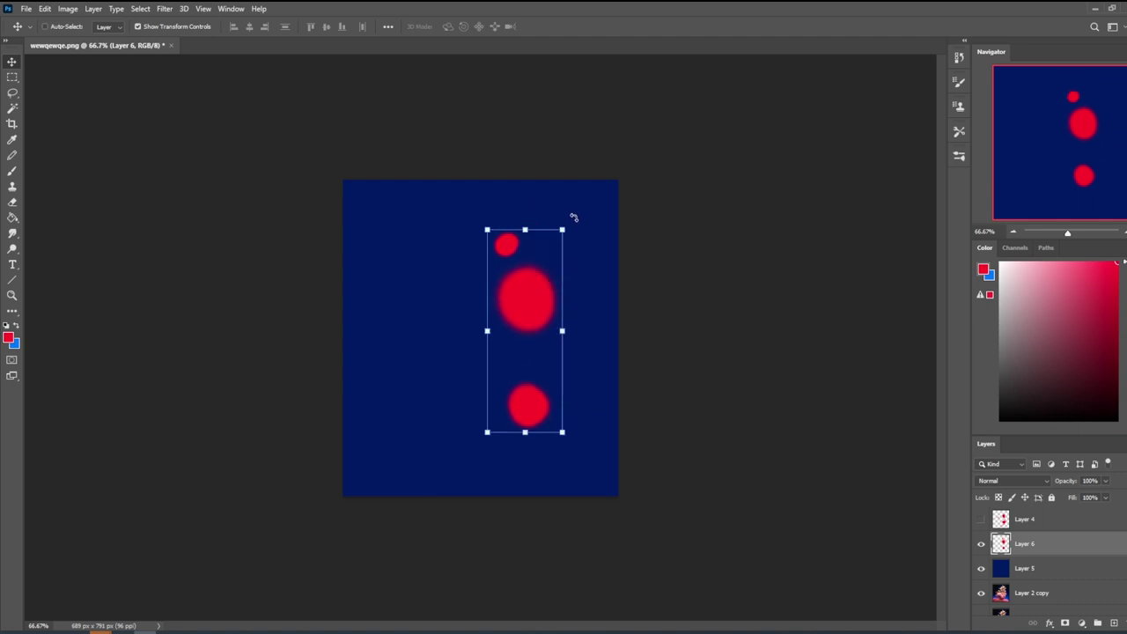
pyautogui.moveTo(573, 218); pyautogui.dragTo(616, 269)
pyautogui.moveTo(551, 294); pyautogui.dragTo(521, 304)
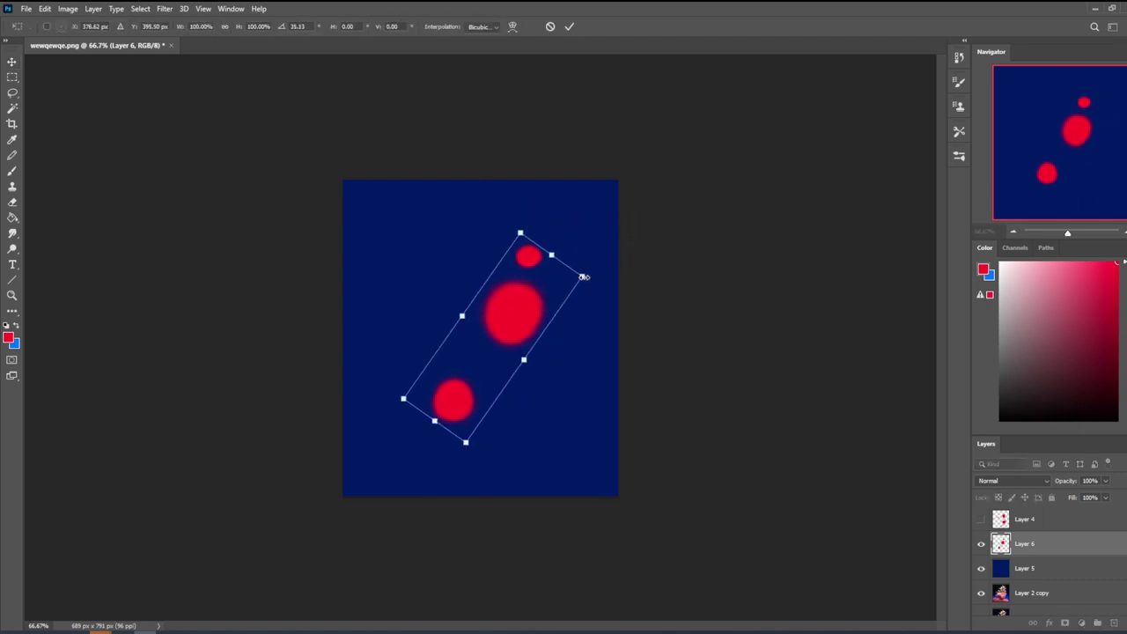
pyautogui.moveTo(583, 276); pyautogui.dragTo(618, 267)
pyautogui.moveTo(546, 311); pyautogui.dragTo(524, 303)
pyautogui.press('Return')
# Step: Undo the last edit and hide the red blob and blue layers
pyautogui.press('b')
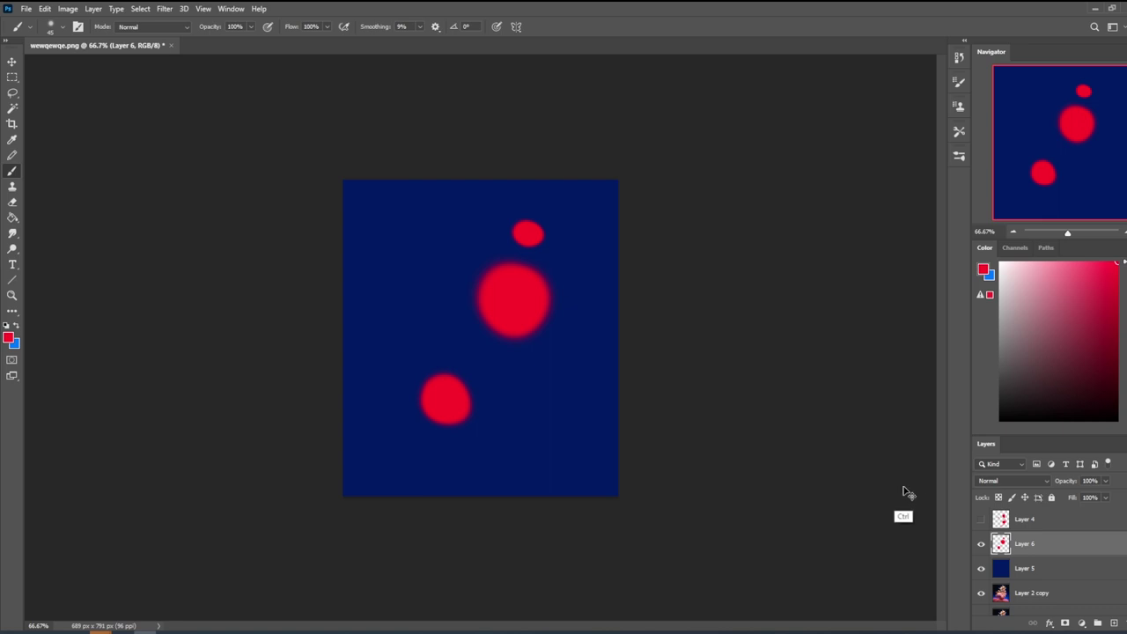
pyautogui.hotkey('ctrl', 'z')
pyautogui.click(982, 545)
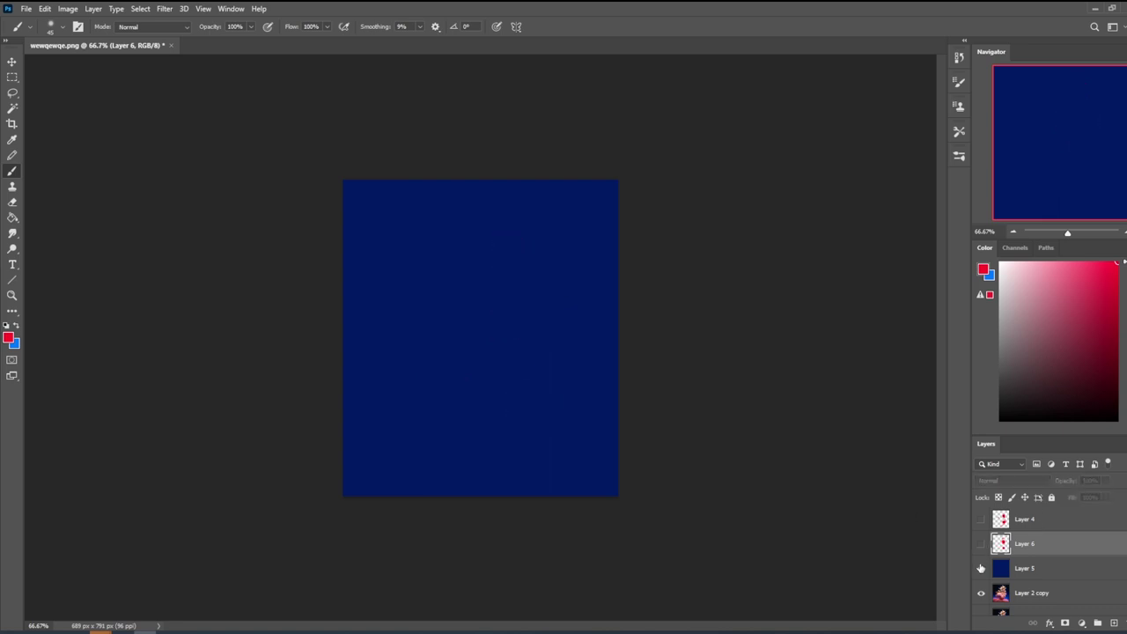
pyautogui.click(981, 568)
# Step: Crop the canvas to a box around the painting
pyautogui.press('c')
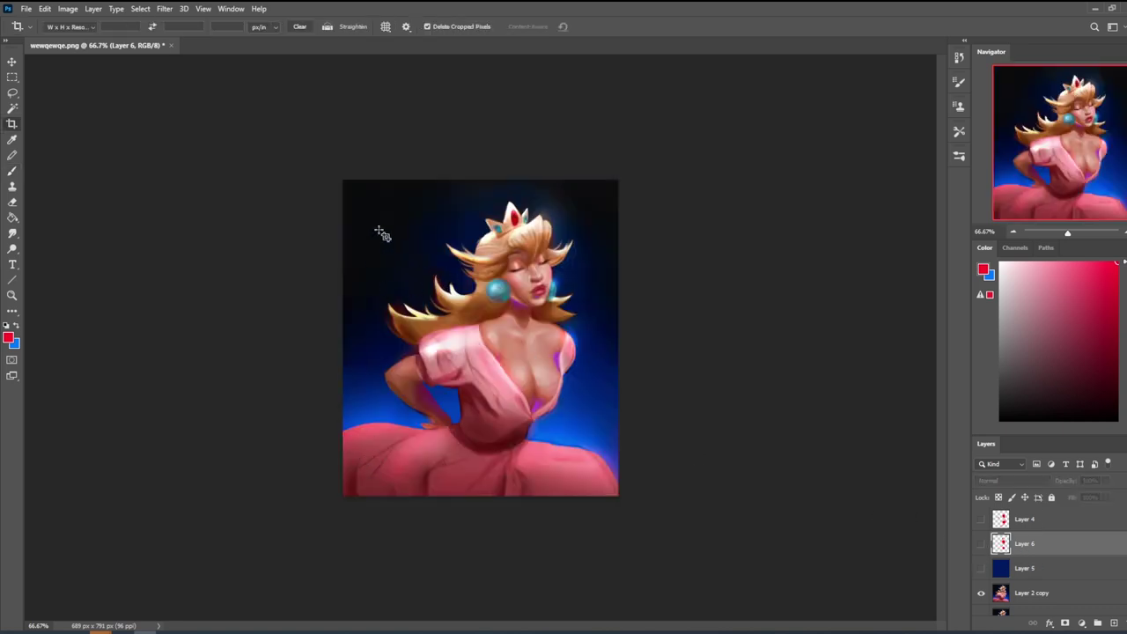
pyautogui.moveTo(366, 178); pyautogui.dragTo(699, 573)
pyautogui.press('Return')
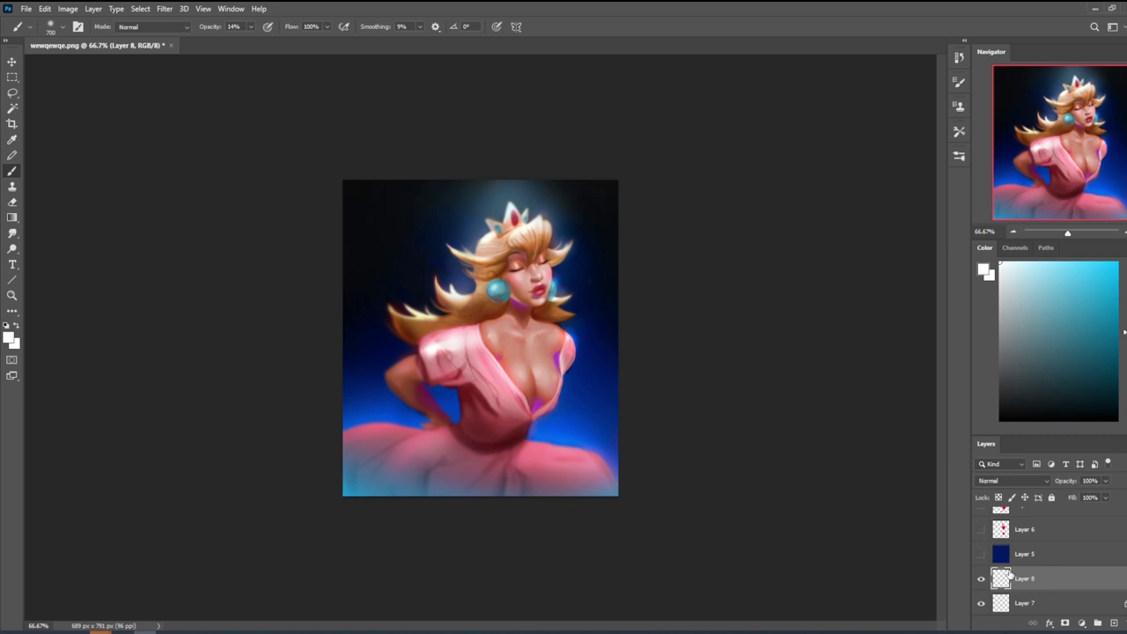
# Step: Flatten the image to one Background layer and reopen it in Filter > Liquify
pyautogui.rightClick(1035, 585)
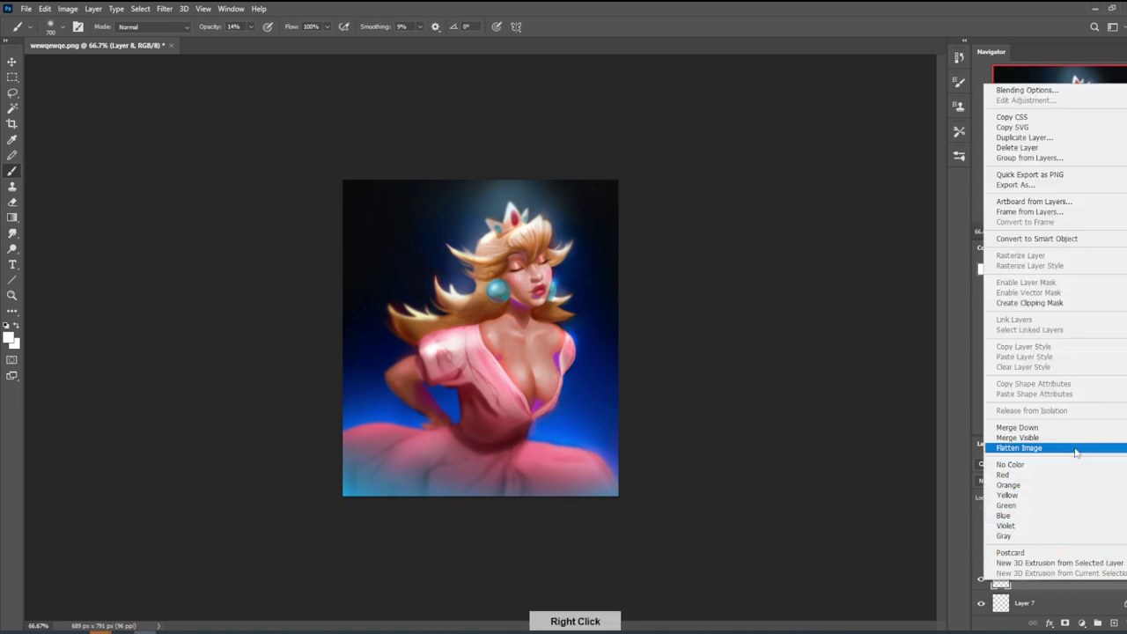
pyautogui.click(1079, 448)
pyautogui.click(182, 9)
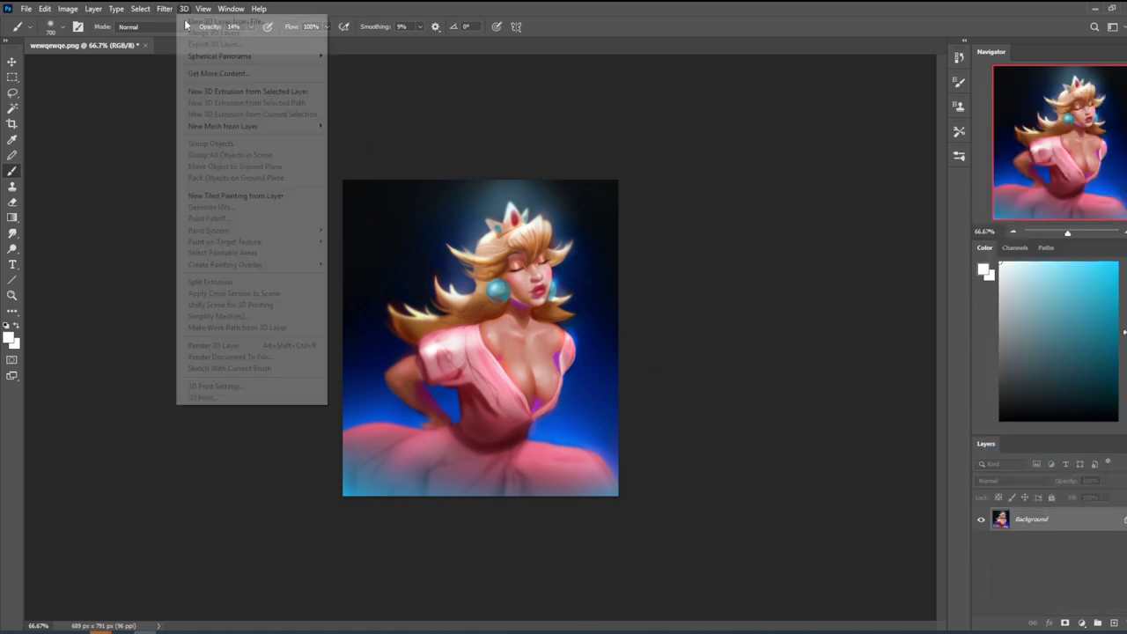
pyautogui.moveTo(165, 9)
pyautogui.click(190, 120)
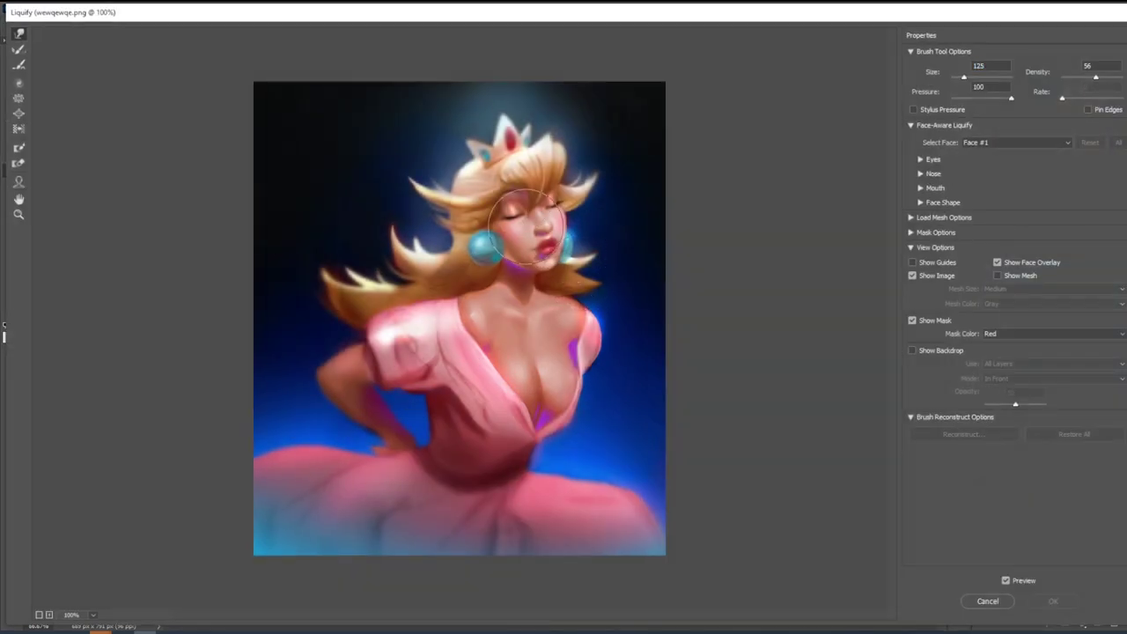
# Step: Pucker the face twice with the Pucker Tool to make it smaller
pyautogui.click(19, 96)
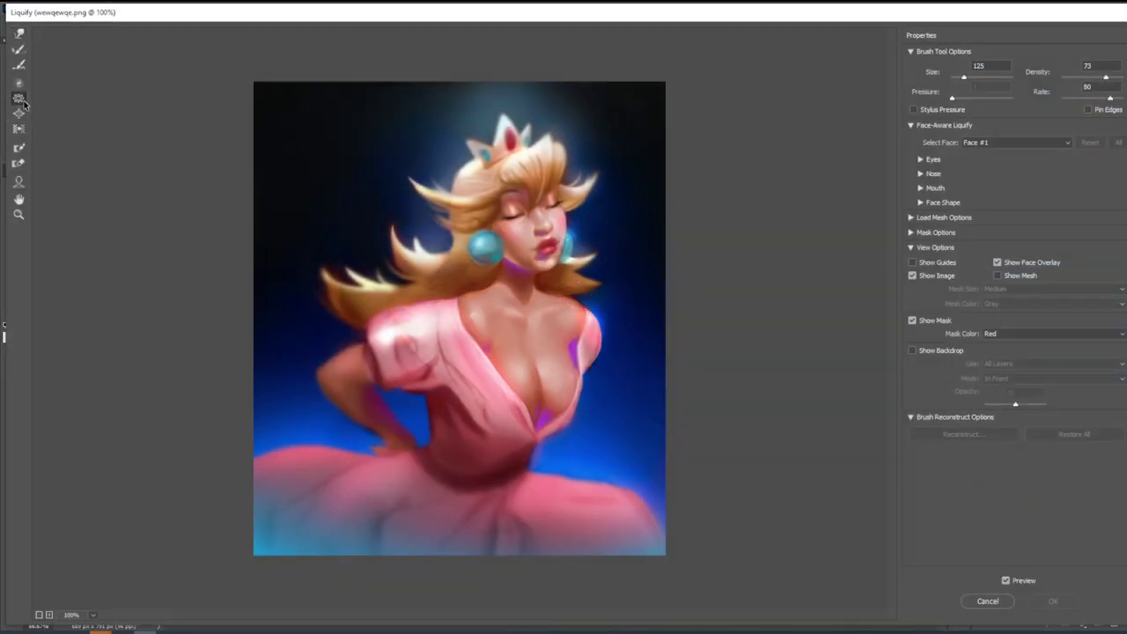
pyautogui.click(544, 227)
pyautogui.press('[')
pyautogui.press('[')
pyautogui.click(545, 225)
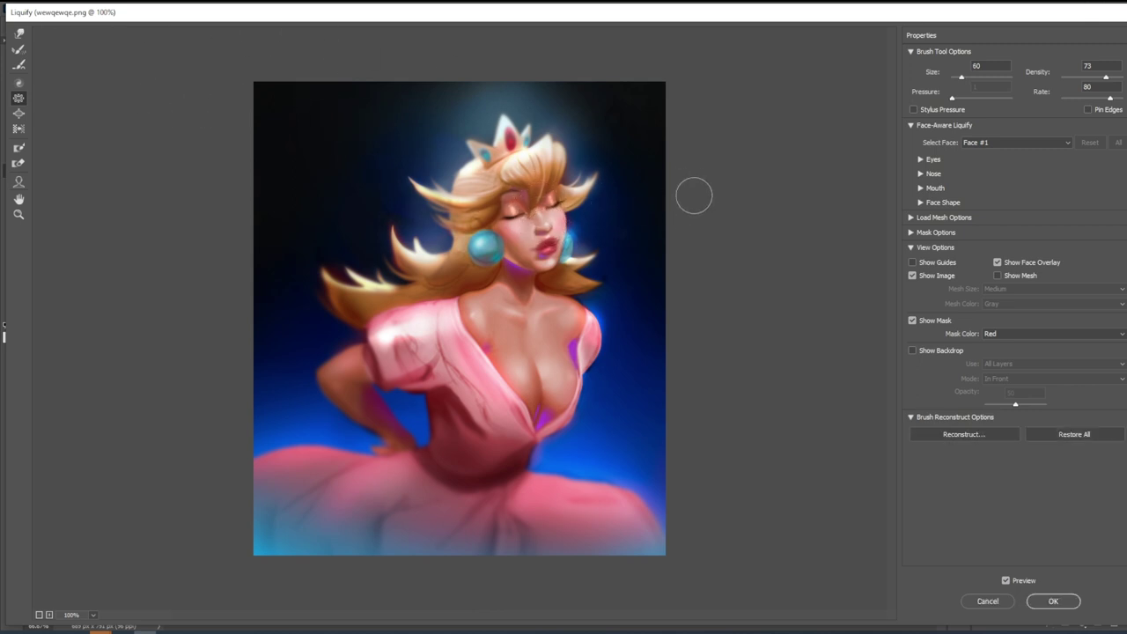
# Step: Push the eyes and chin with Forward Warp at varying brush sizes and apply Liquify
pyautogui.click(18, 33)
pyautogui.press('[')
pyautogui.press('[')
pyautogui.press('[')
pyautogui.press('[')
pyautogui.press('[')
pyautogui.press('[')
pyautogui.press('[')
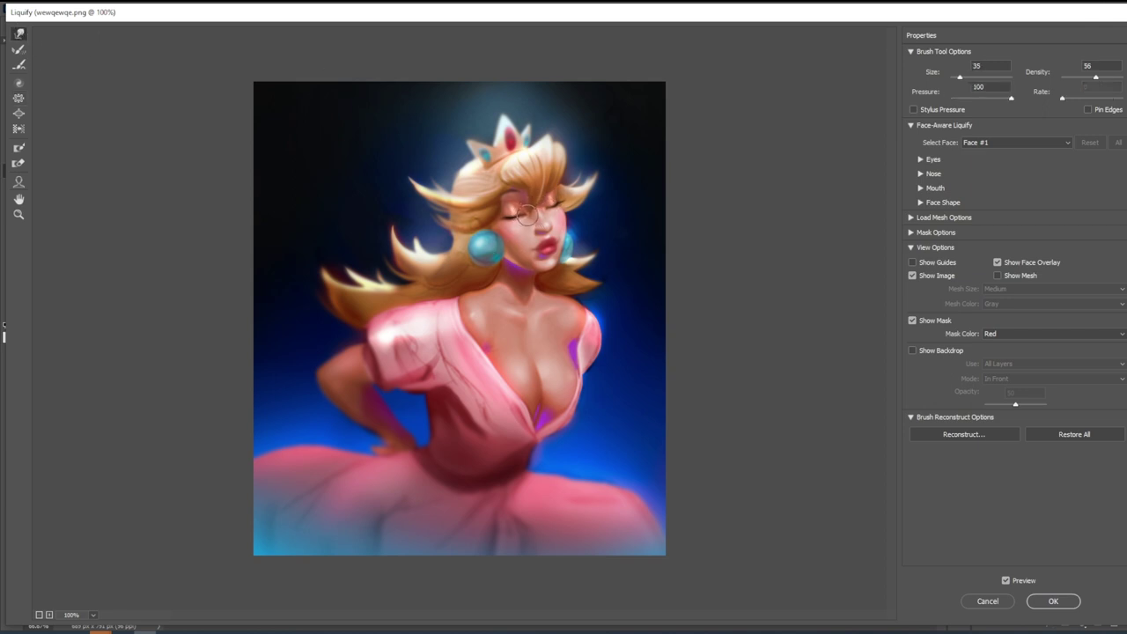
pyautogui.press(']')
pyautogui.press('[')
pyautogui.press('[')
pyautogui.press('[')
pyautogui.press(']')
pyautogui.press(']')
pyautogui.press(']')
pyautogui.press(']')
pyautogui.press(']')
pyautogui.press(']')
pyautogui.press('[')
pyautogui.press('[')
pyautogui.press('[')
pyautogui.press('[')
pyautogui.press('p')
pyautogui.press('p')
pyautogui.press('p')
pyautogui.press('p')
pyautogui.press('Return')
pyautogui.click(959, 56)
# Step: Revert to the original snapshot, paste the reworked painting in place as Layer 2, and delete Layer 3
pyautogui.click(881, 76)
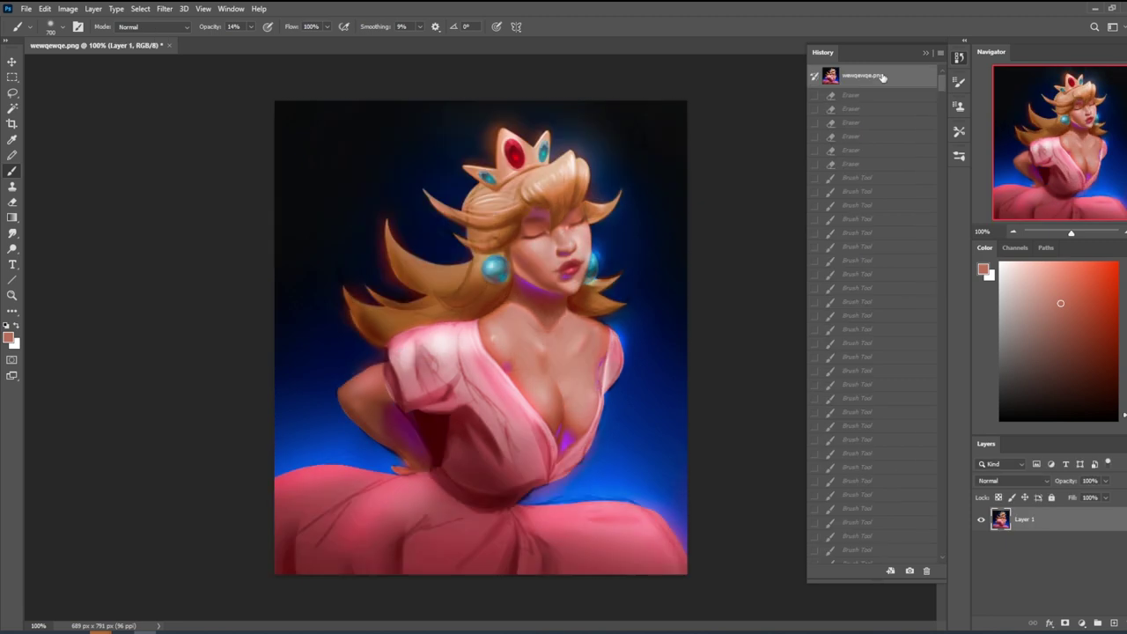
pyautogui.hotkey('ctrl', 'shift', 'v')
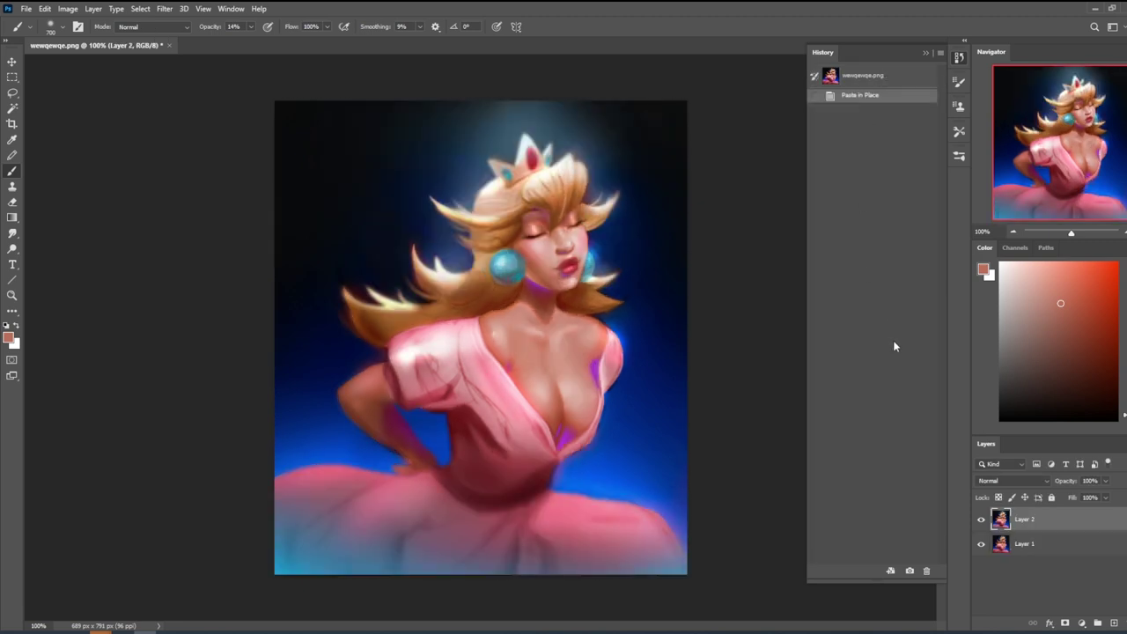
pyautogui.click(926, 54)
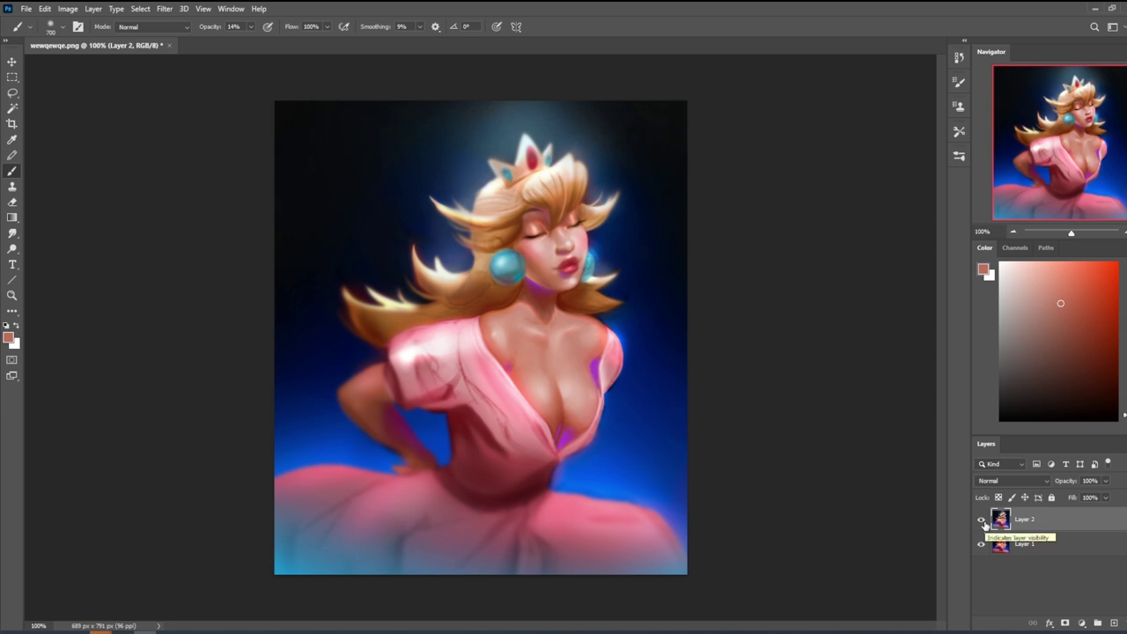
pyautogui.click(983, 521)
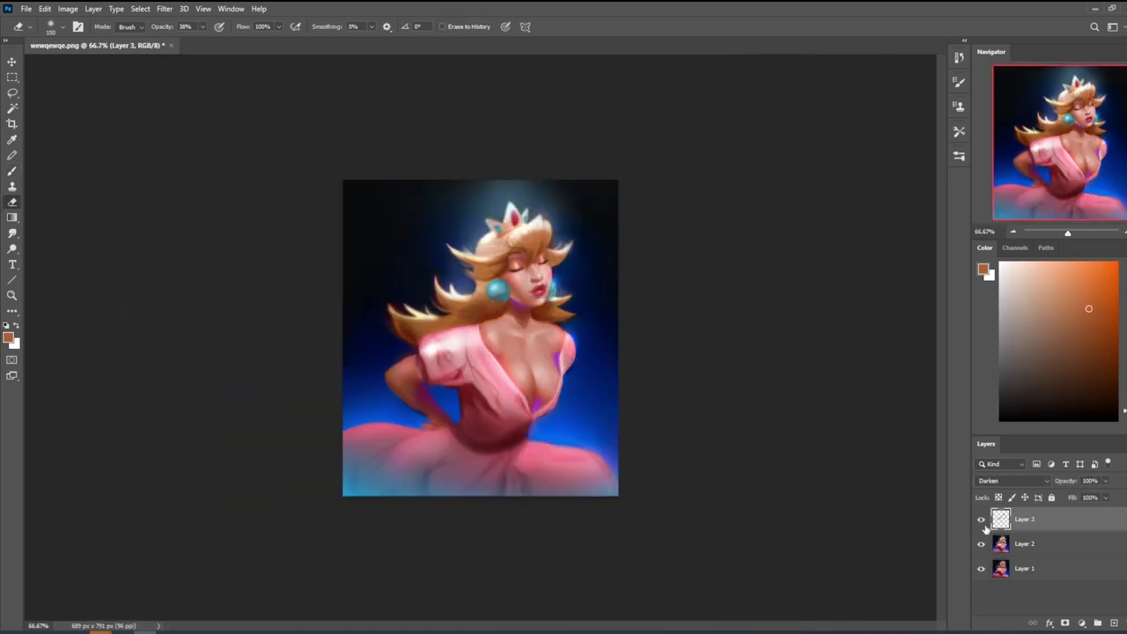
pyautogui.click(982, 521)
pyautogui.click(982, 521)
pyautogui.click(982, 521)
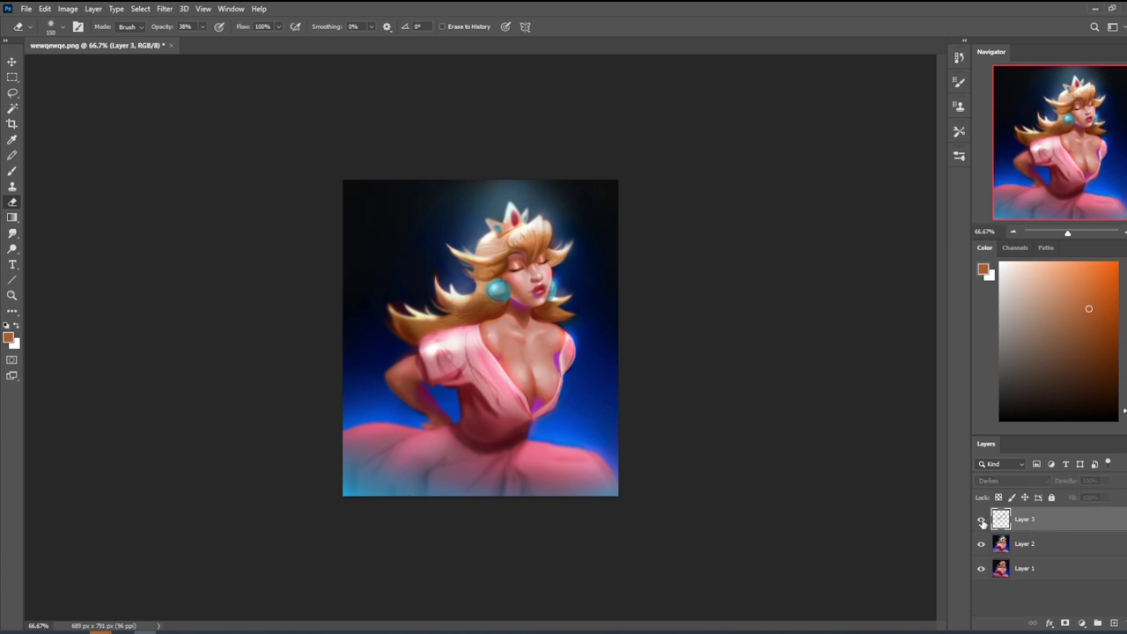
pyautogui.press('Delete')
# Step: Crop the canvas to 639 px wide
pyautogui.press('c')
pyautogui.moveTo(360, 179); pyautogui.dragTo(767, 612)
pyautogui.moveTo(361, 338); pyautogui.dragTo(363, 337)
pyautogui.press('Return')
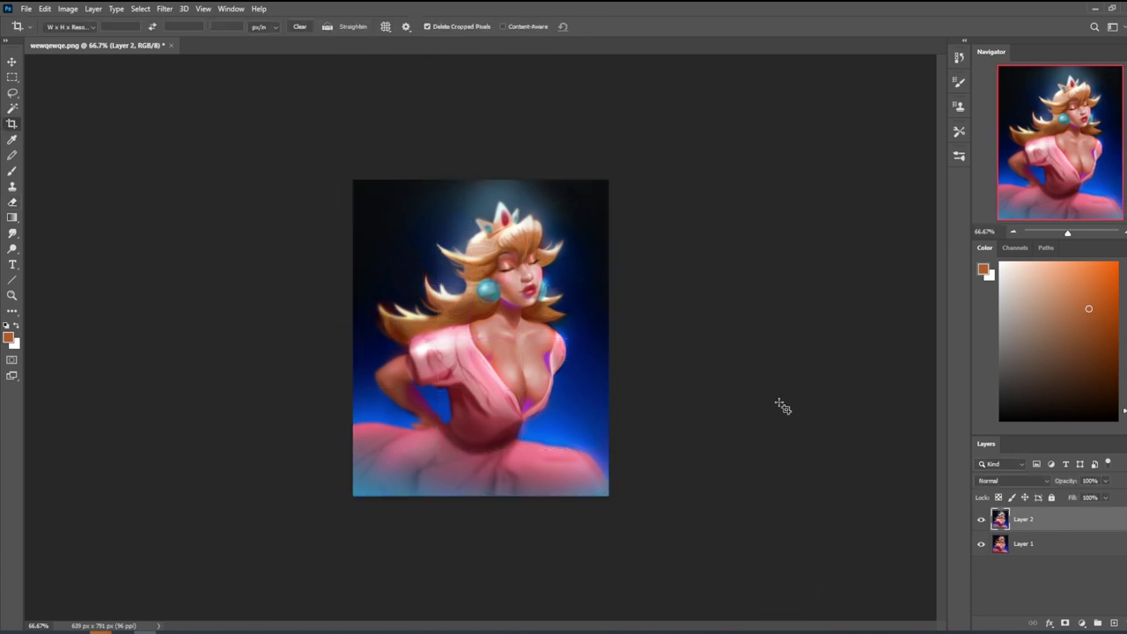
# Step: Toggle Layer 2 on and off repeatedly to compare before and after
pyautogui.click(981, 519)
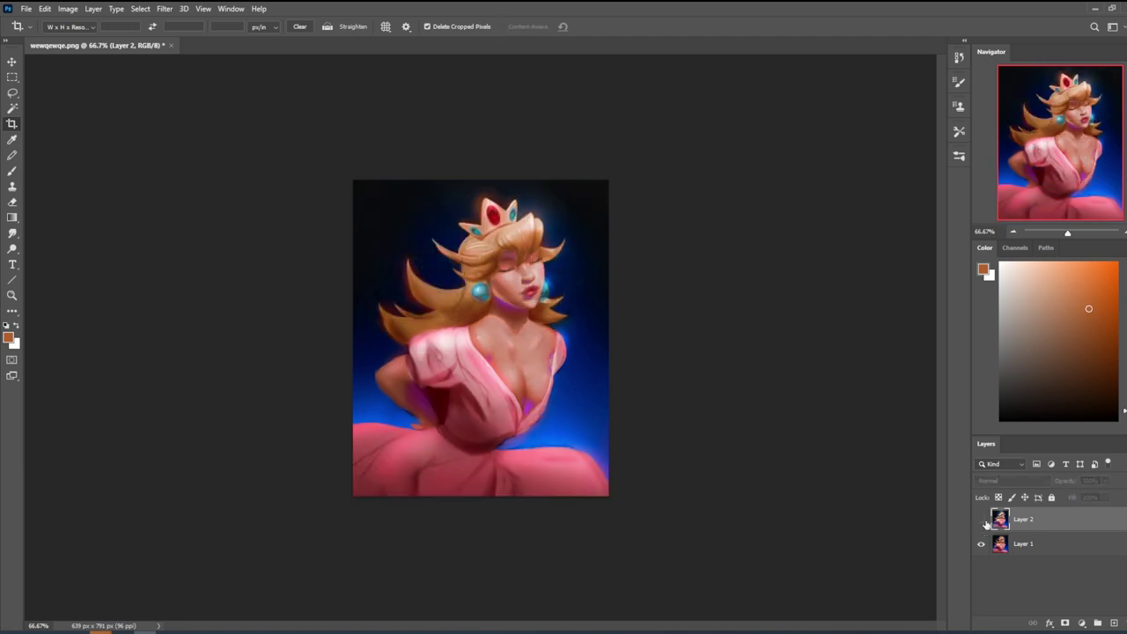
pyautogui.click(982, 520)
pyautogui.click(983, 521)
pyautogui.click(982, 521)
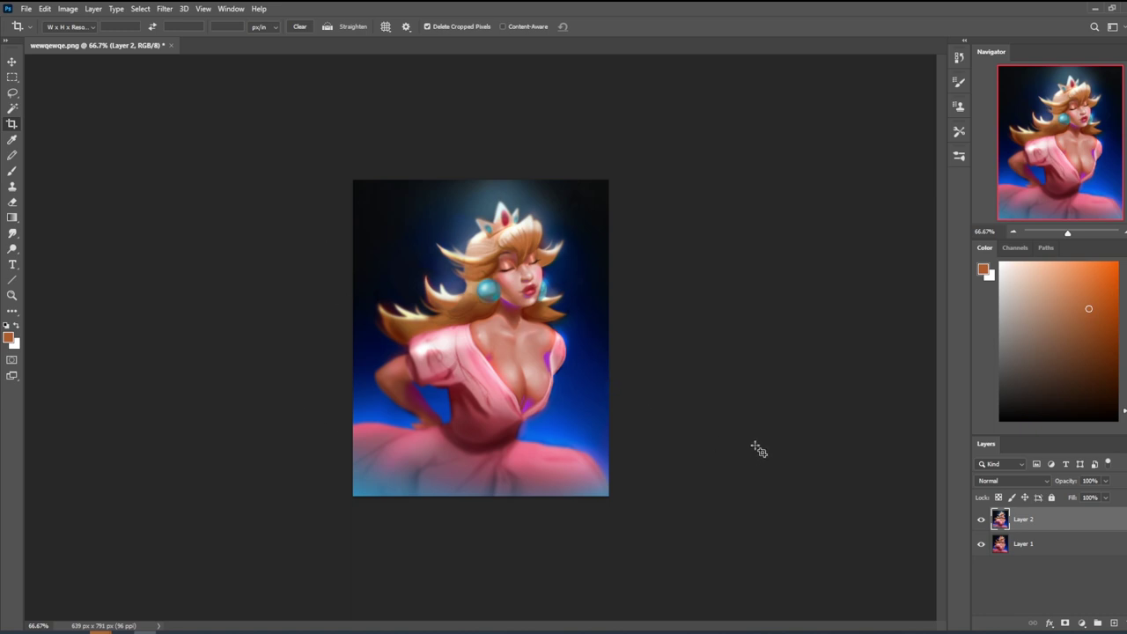
pyautogui.press('b')
pyautogui.click(983, 520)
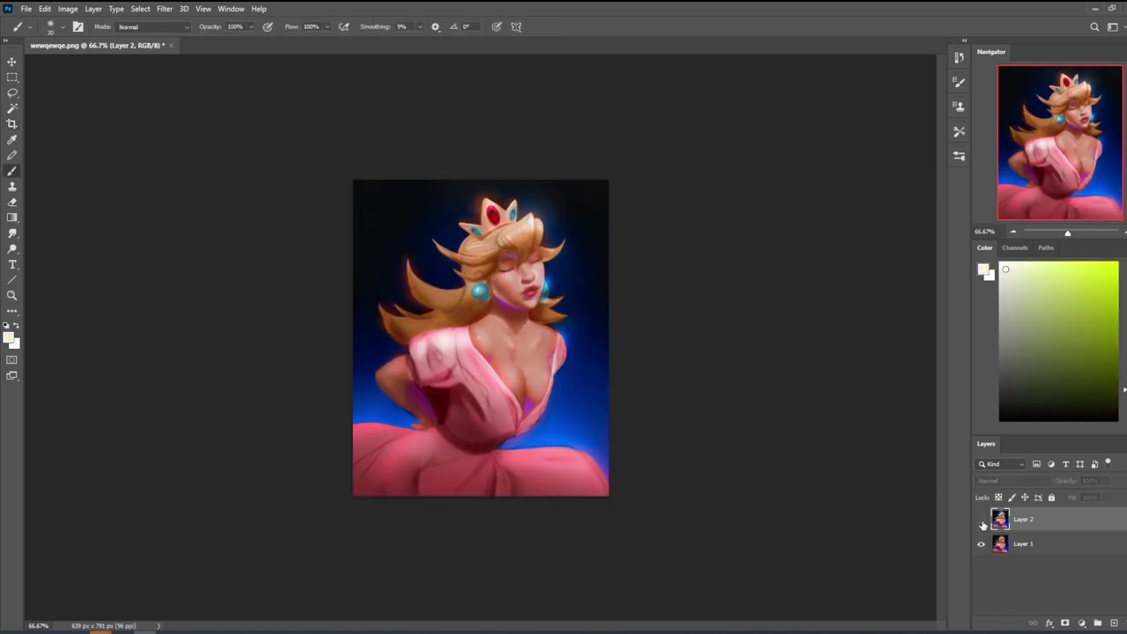
pyautogui.click(981, 521)
pyautogui.click(982, 521)
pyautogui.click(982, 521)
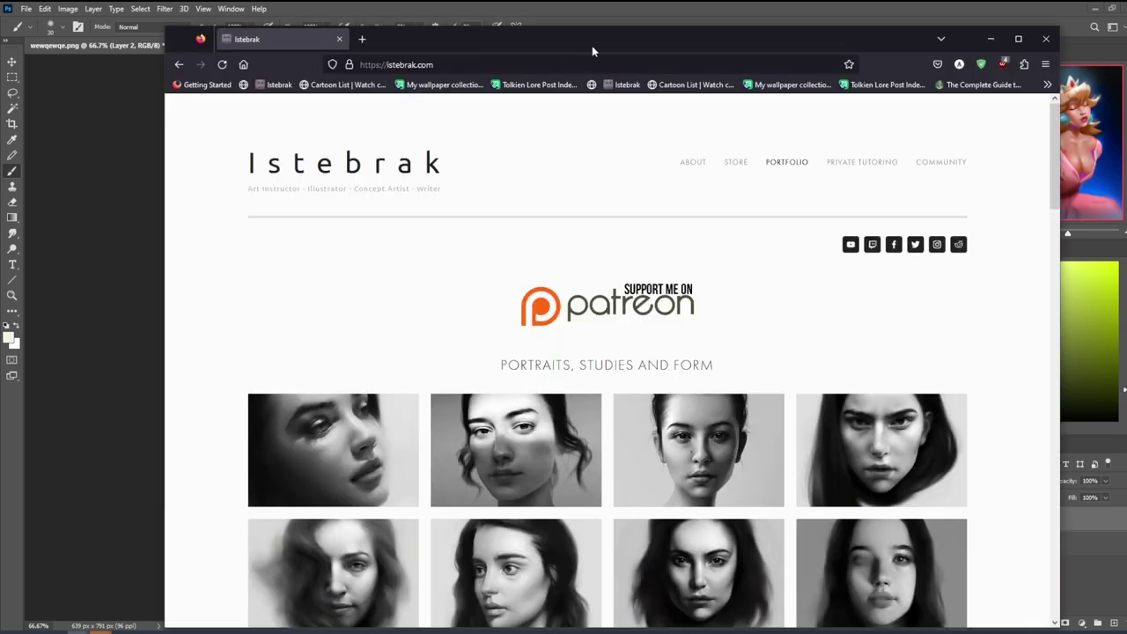
# Step: Move the Firefox window showing the istebrak.com portfolio, then switch to PortraitStudio's Female_mannequin_v2 window
pyautogui.moveTo(620, 37); pyautogui.dragTo(591, 18)
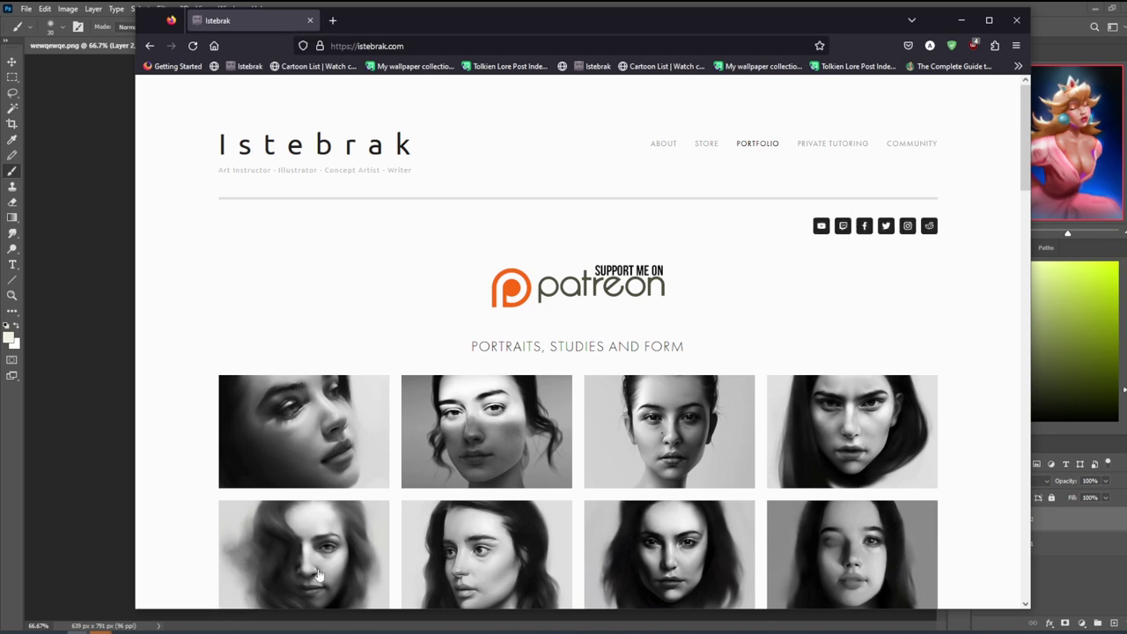
pyautogui.hotkey('alt', 'Tab')
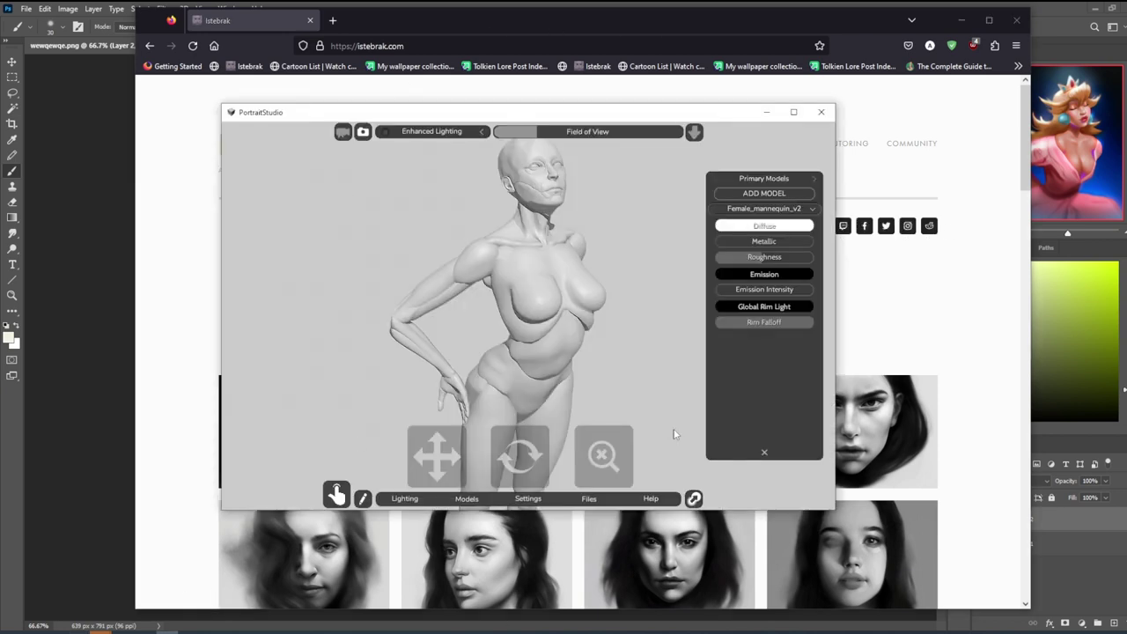
# Step: Bring Firefox back in front of PortraitStudio to show the istebrak.com portrait studies portfolio
pyautogui.click(730, 21)
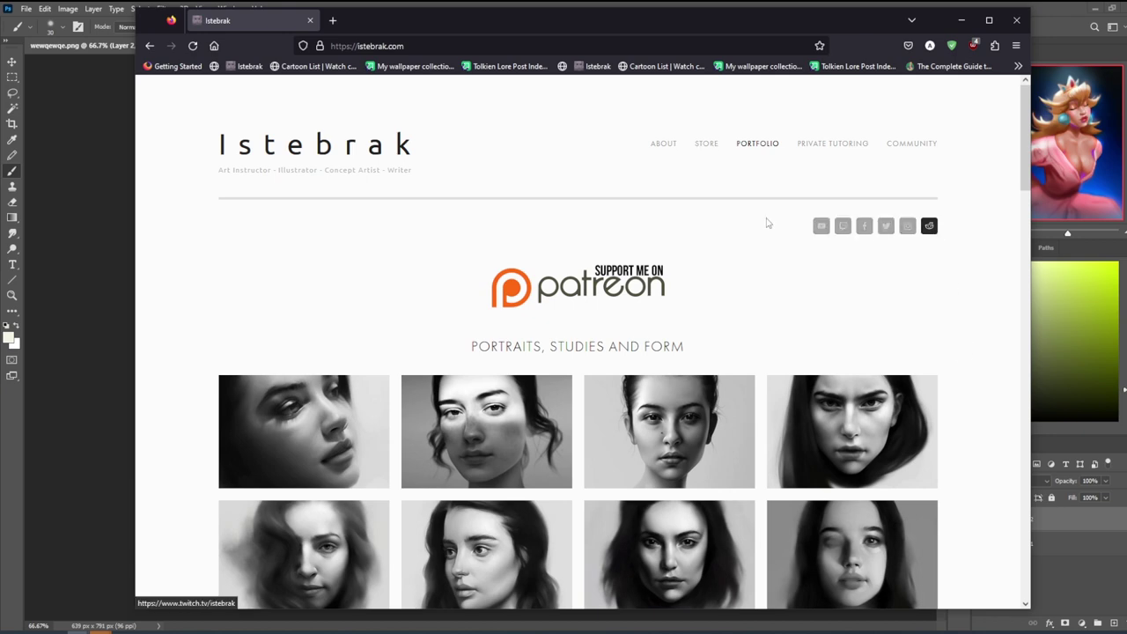
# Step: View istebrak.com's Store page, then its Community page with Patreon, critique hours and Discord invite
pyautogui.click(702, 150)
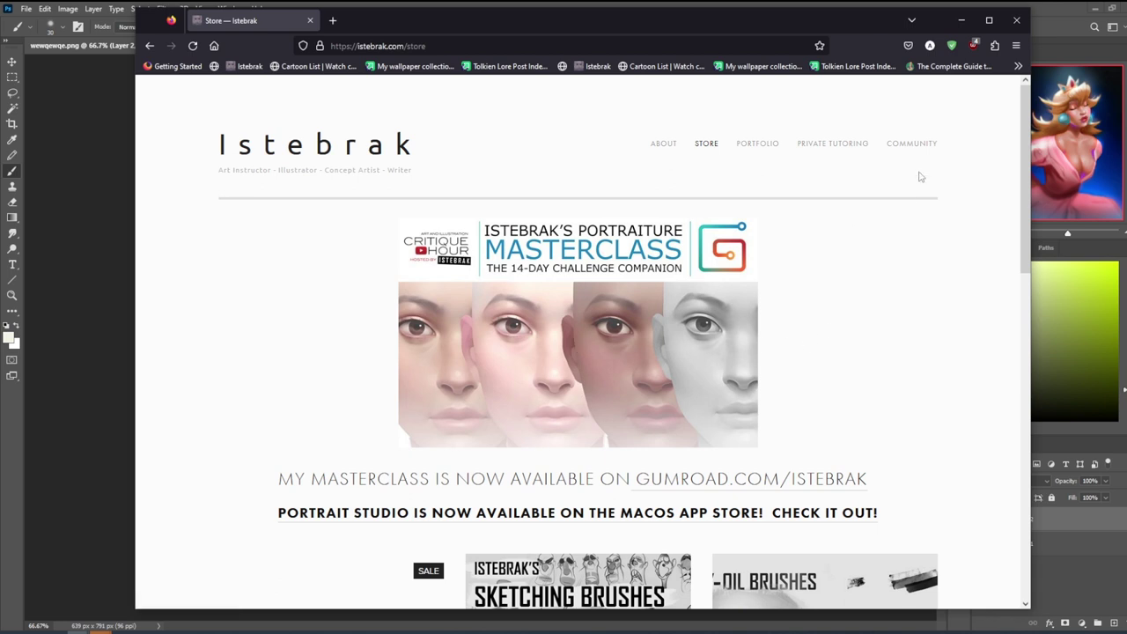
pyautogui.click(911, 144)
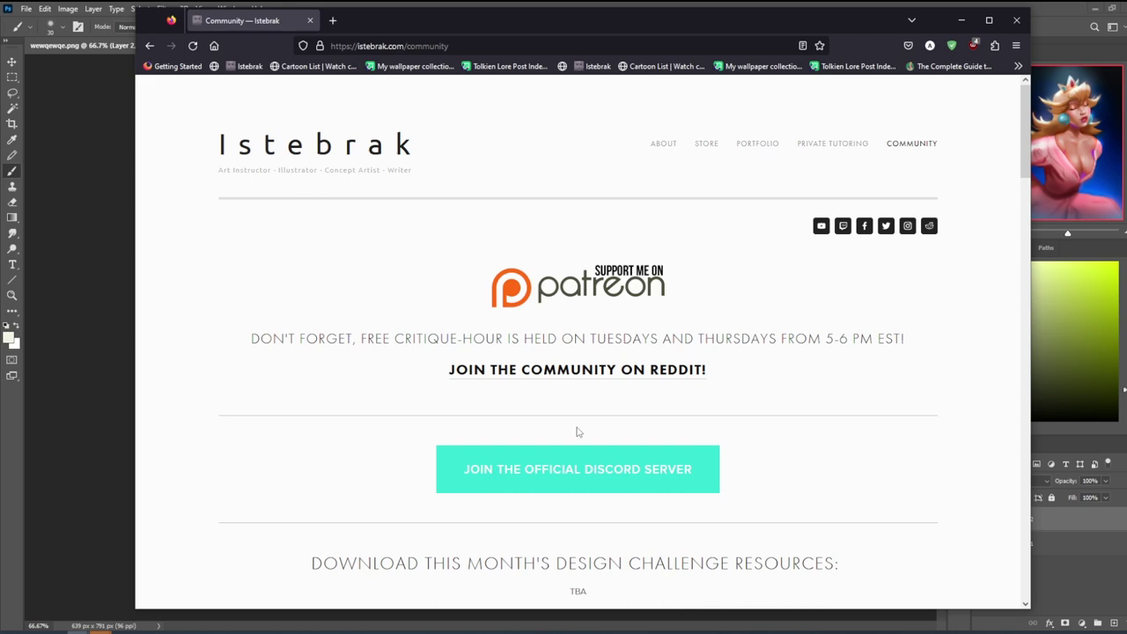
pyautogui.press('super+alt+d')
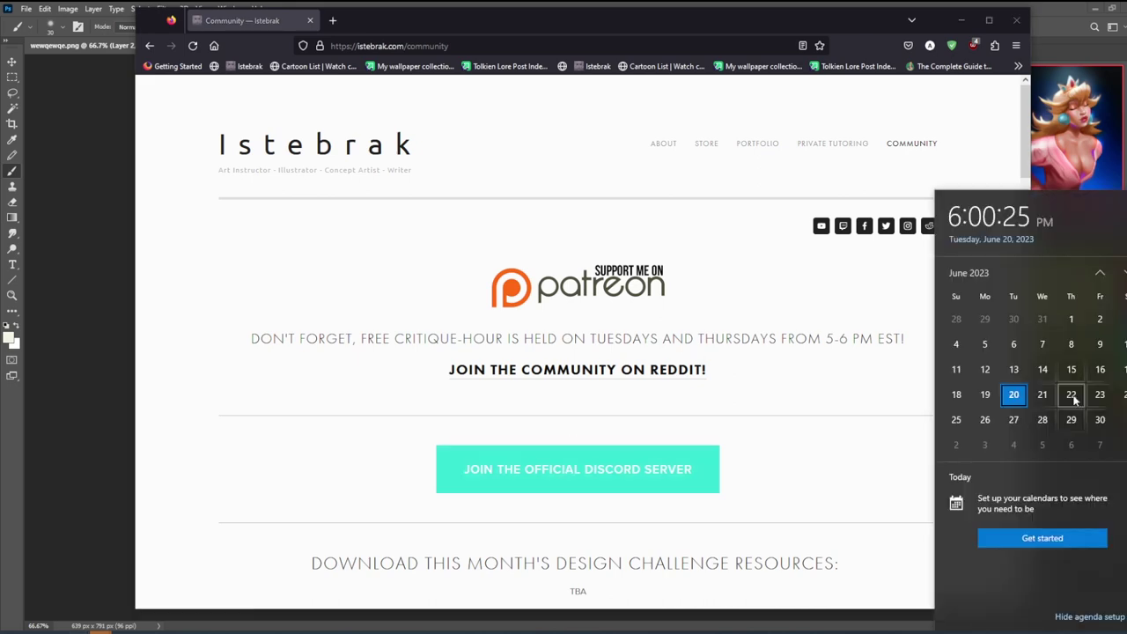